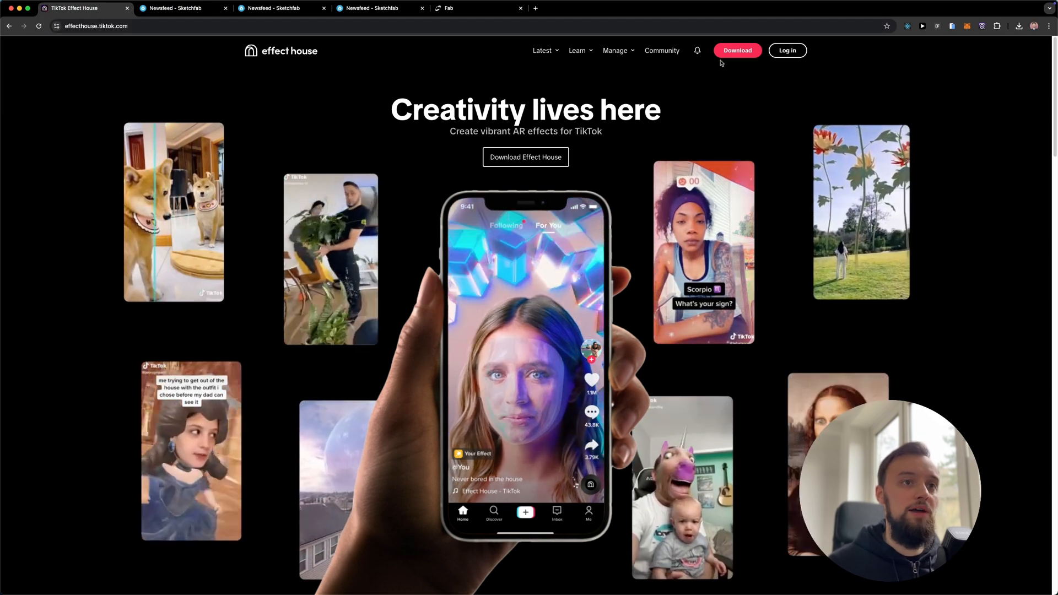
# - Switch to Effect House to view its home window
pyautogui.moveTo(615, 593)
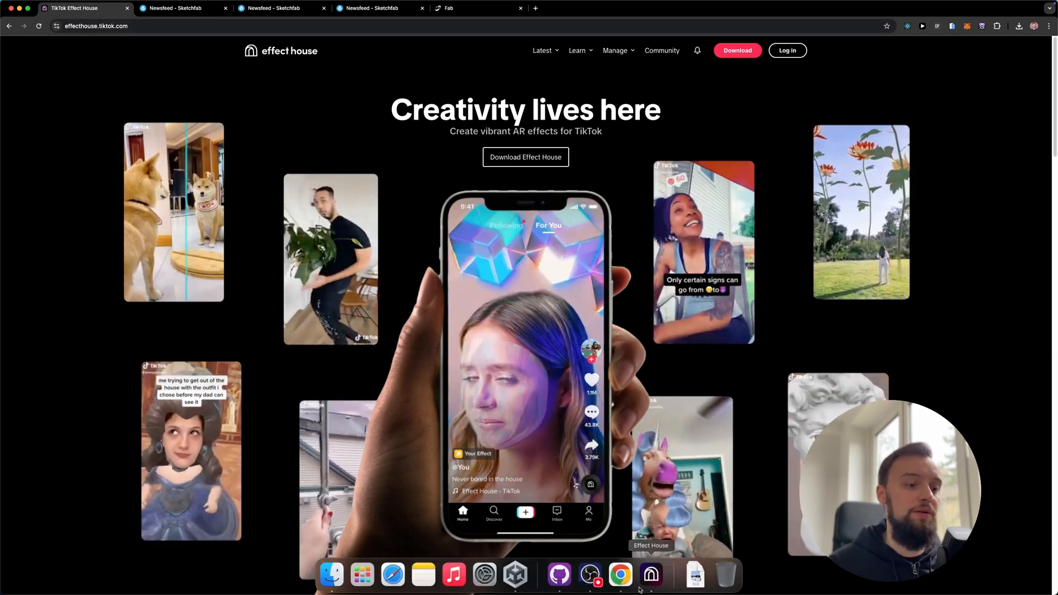
pyautogui.click(651, 575)
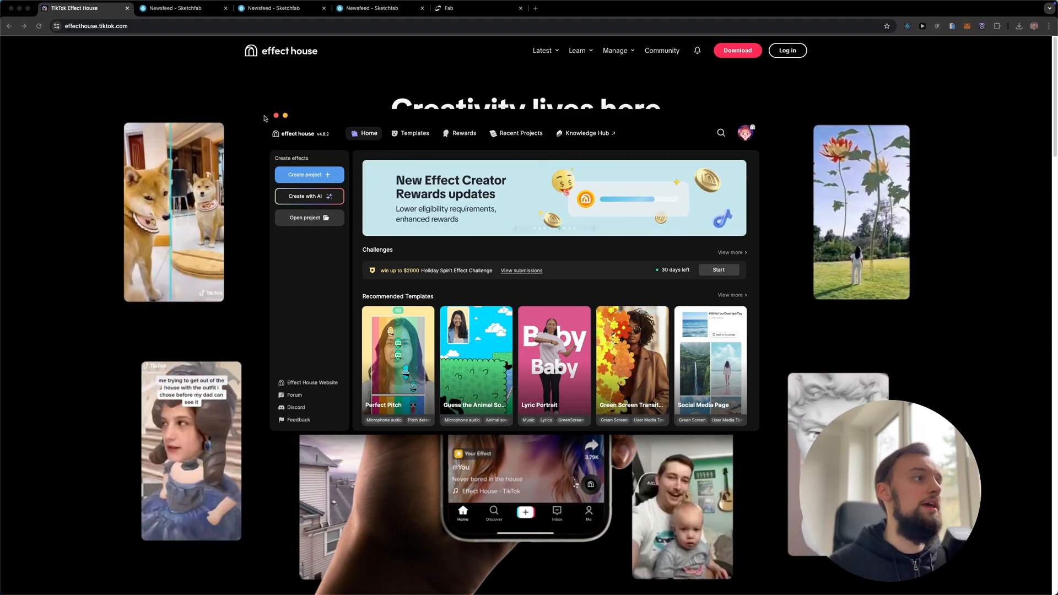
# - Search Sketchfab for "rings" and limit the results to downloadable models
pyautogui.hotkey('ctrl', 'Tab')
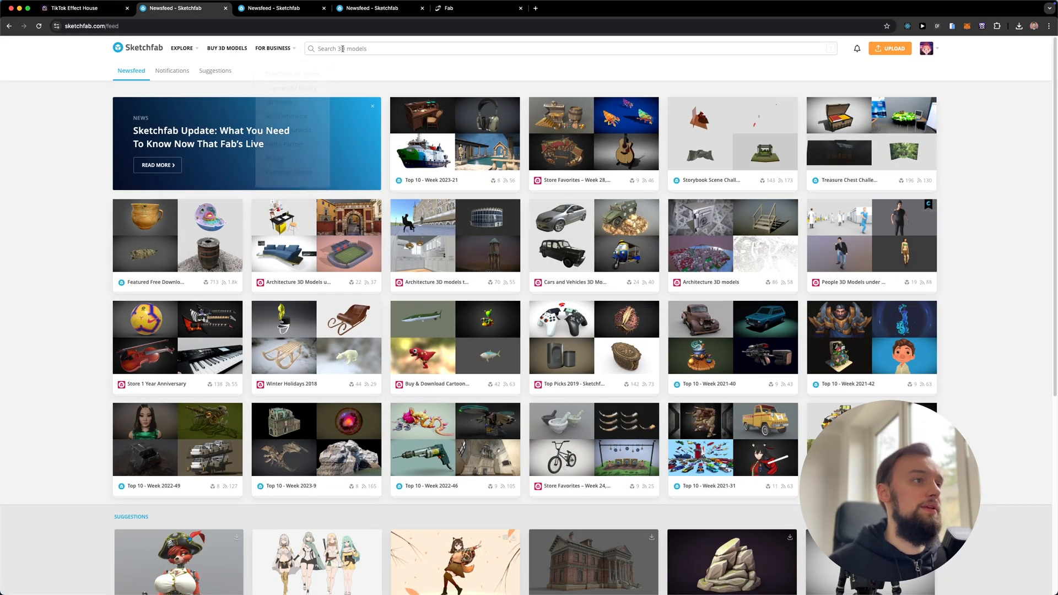
pyautogui.press('/')
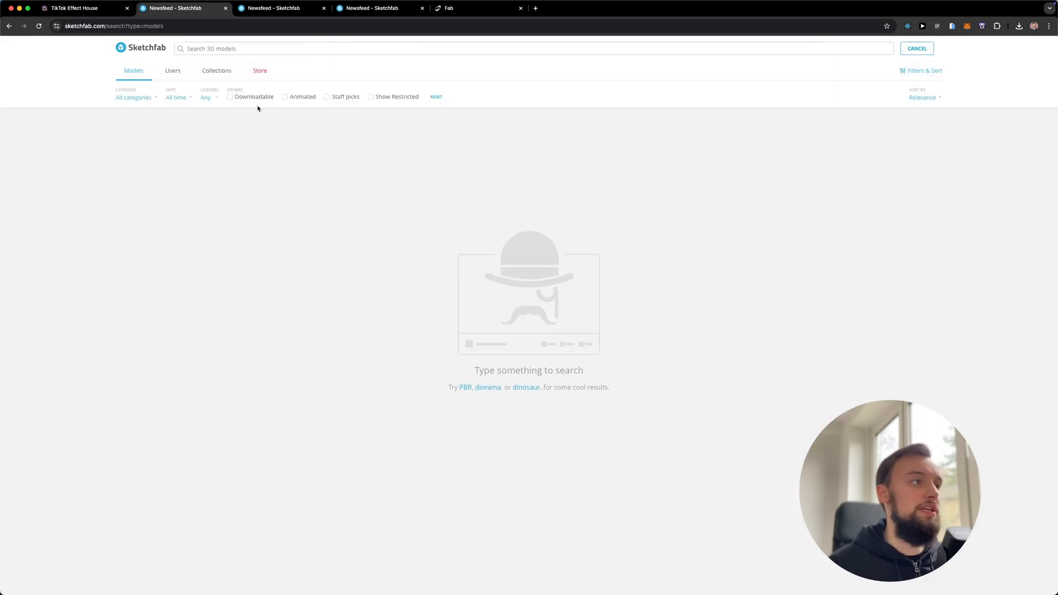
pyautogui.write('rings+')
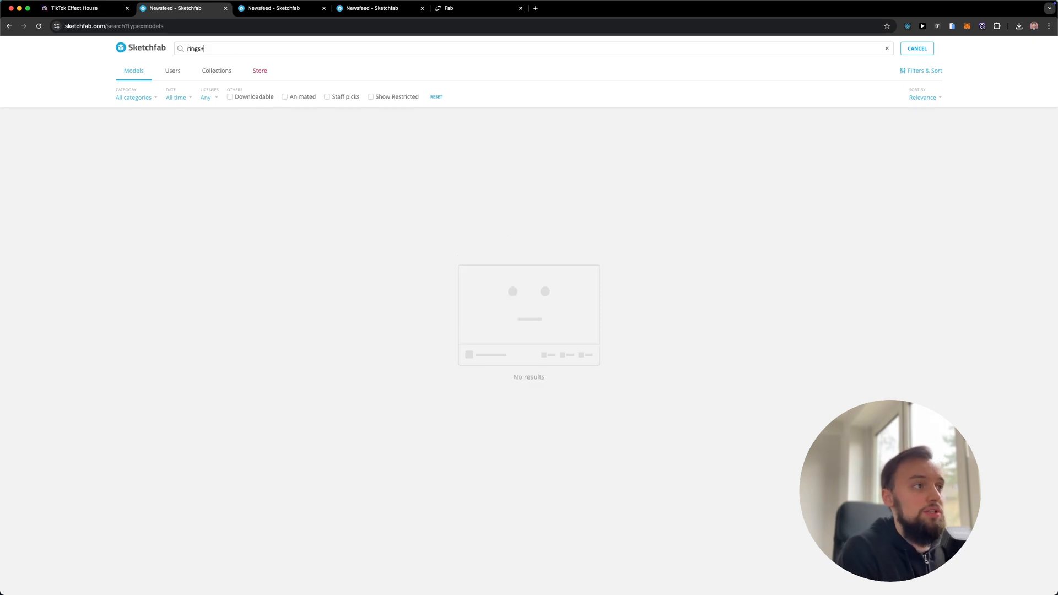
pyautogui.press('Return')
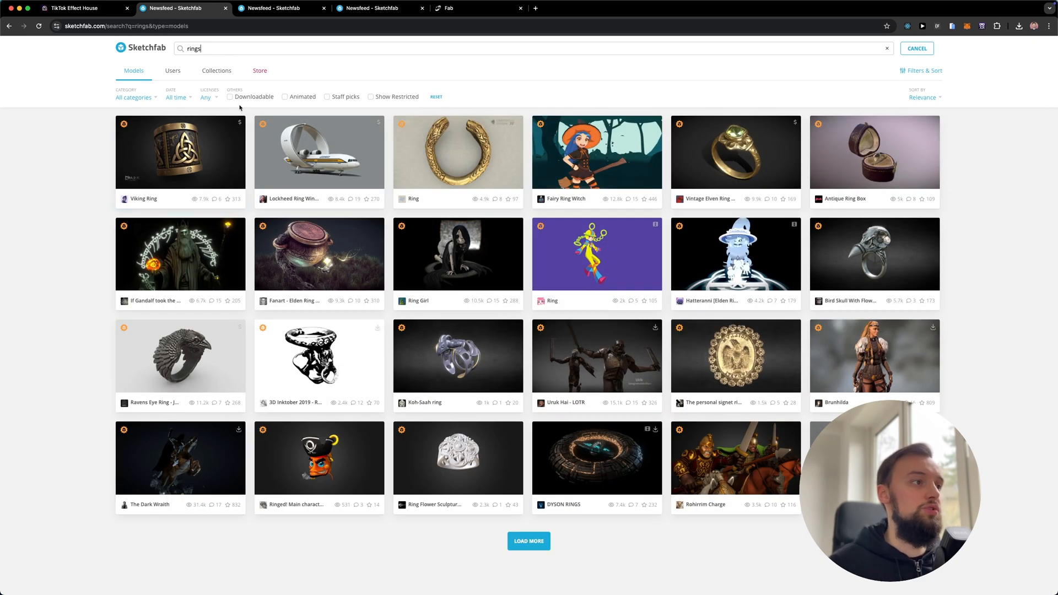
pyautogui.click(241, 99)
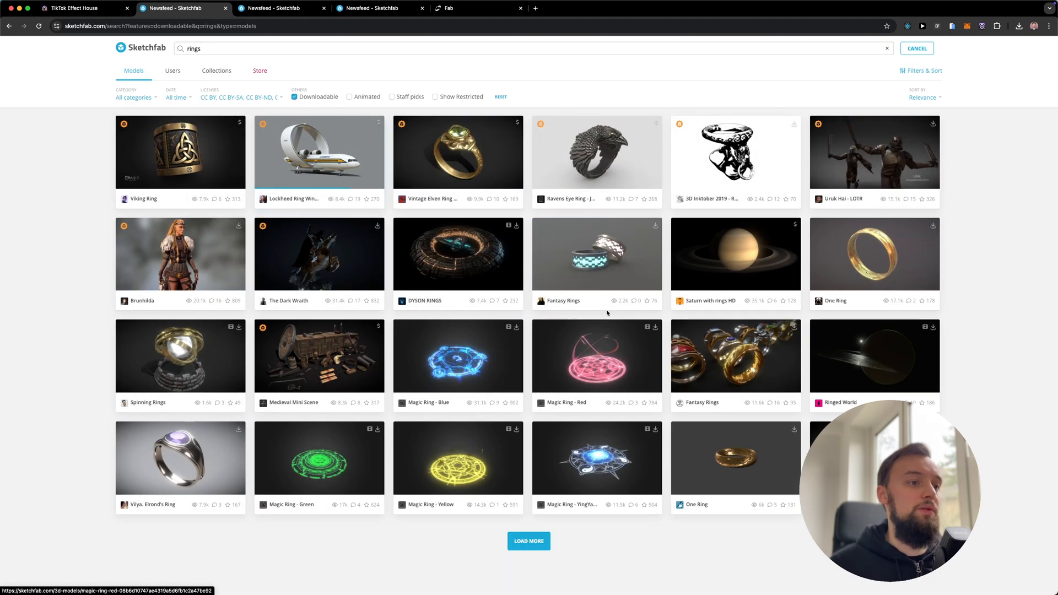
# - Find the plain gold One Ring model among the results, inspect it in 3D and download it in GLB format
pyautogui.click(532, 542)
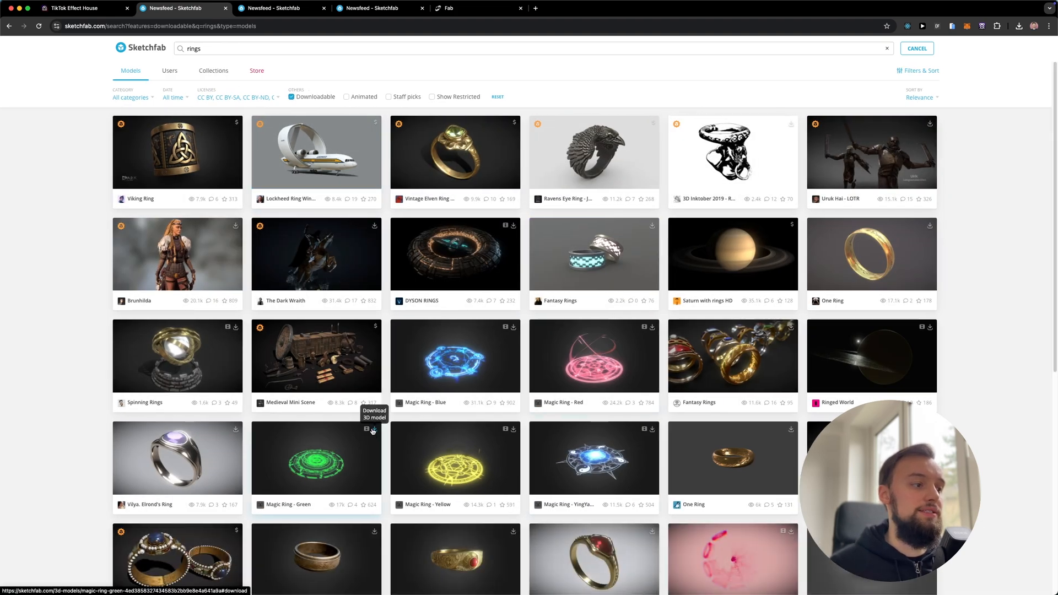
pyautogui.scroll(-3, 373, 419)
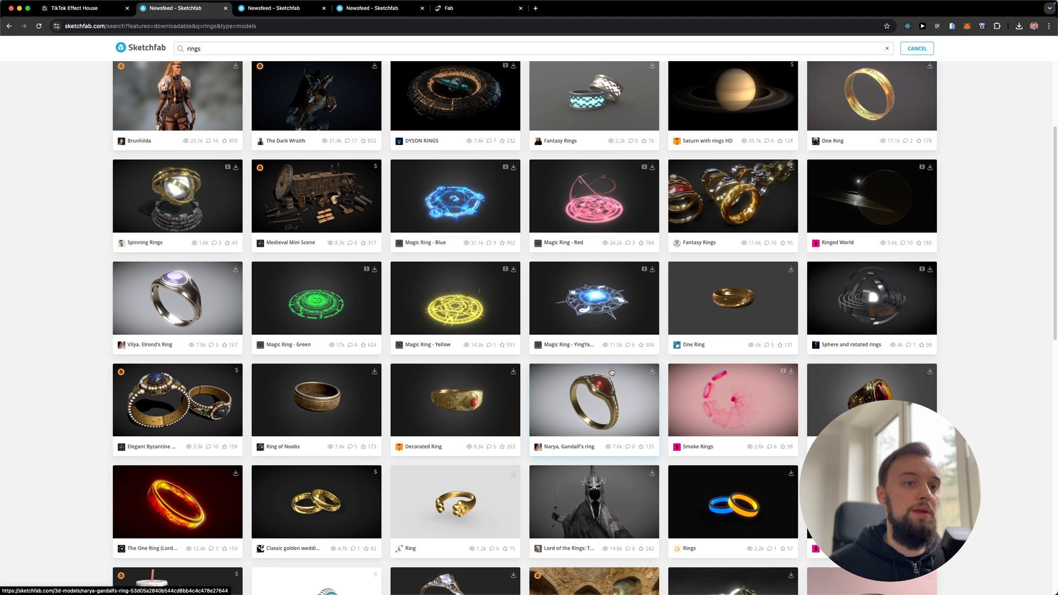
pyautogui.scroll(1, 618, 370)
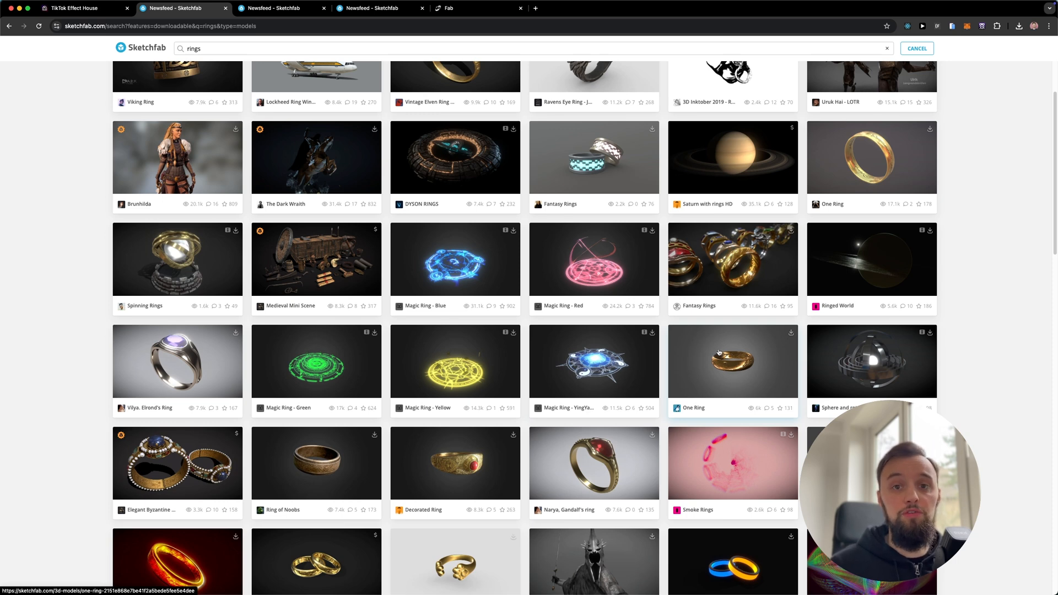
pyautogui.click(719, 352)
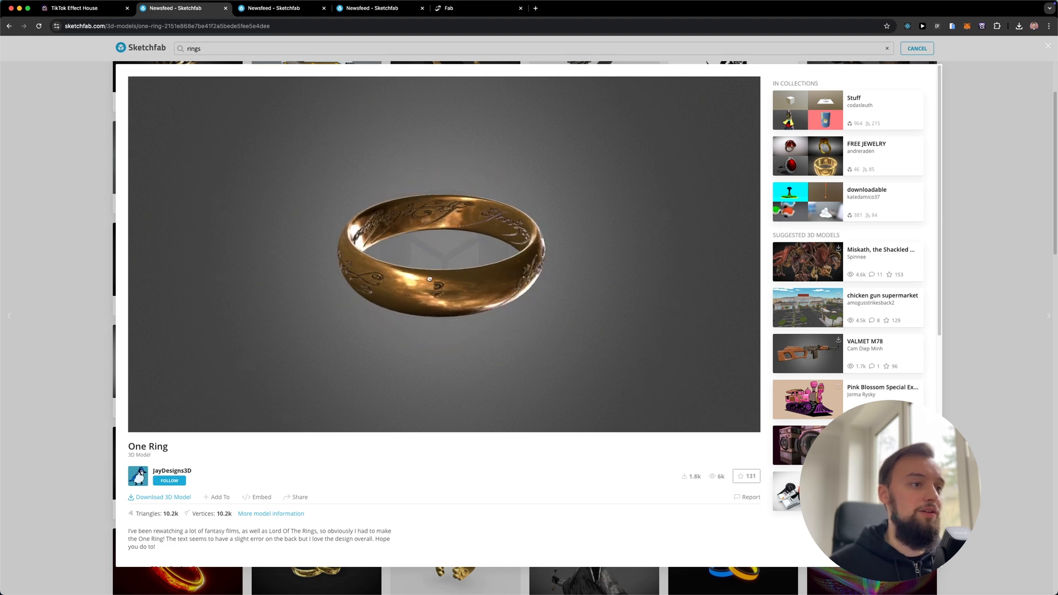
pyautogui.moveTo(430, 279); pyautogui.dragTo(378, 272)
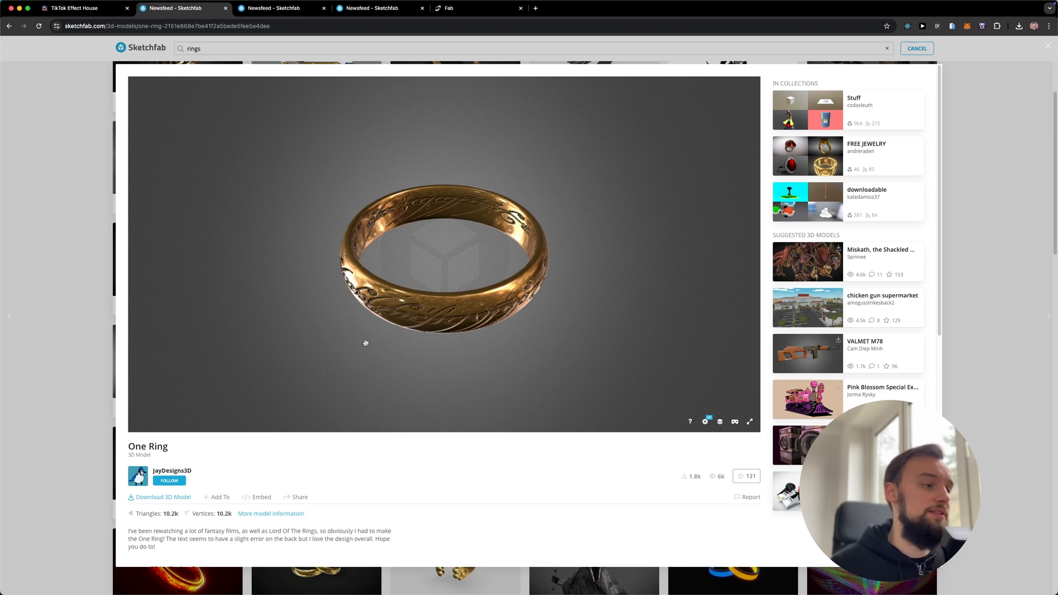
pyautogui.click(177, 499)
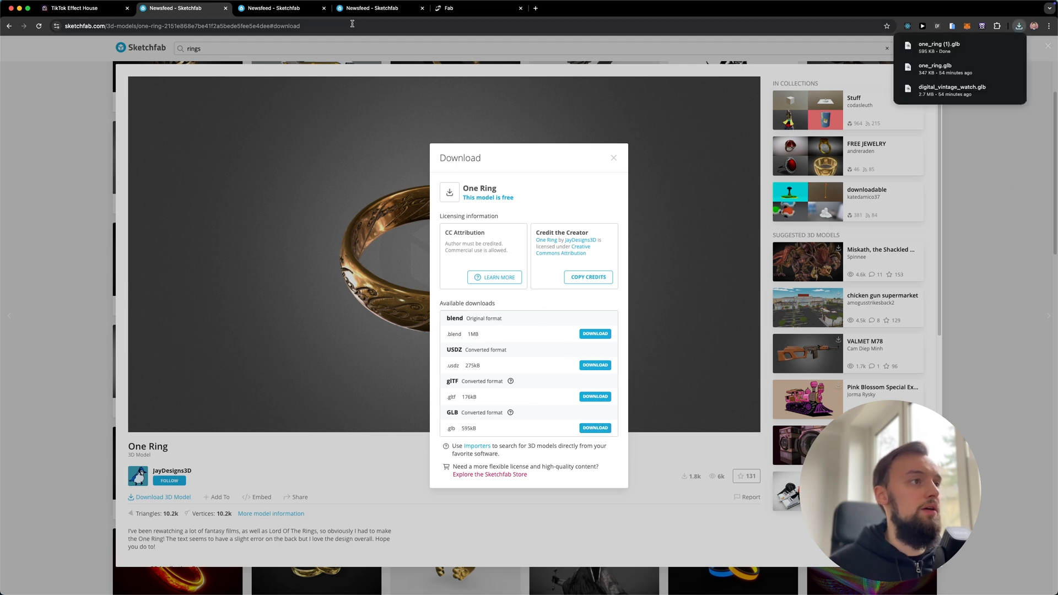
# - Open the Digital vintage watch model from a "wristwatch" search on Sketchfab and download it in GLB format
pyautogui.click(372, 8)
pyautogui.click(294, 8)
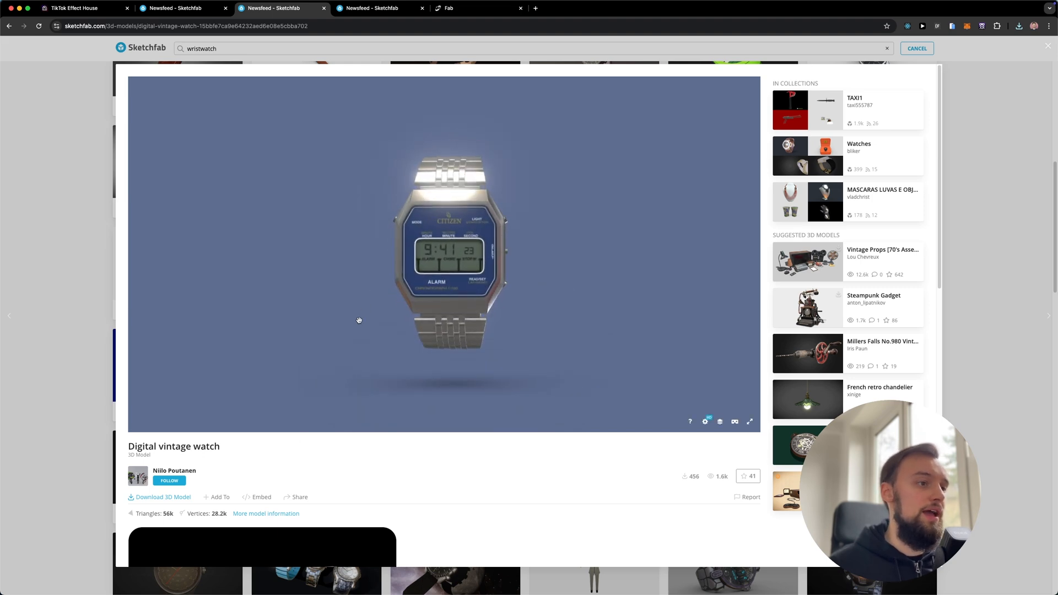
pyautogui.click(173, 500)
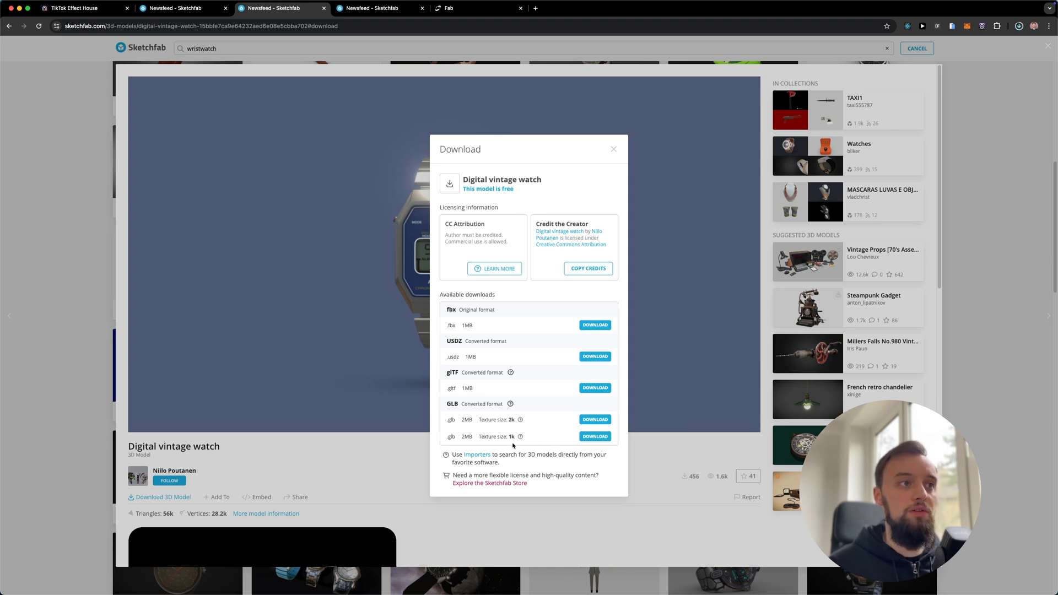
# - Switch to Effect House and create a new blank project
pyautogui.moveTo(575, 591)
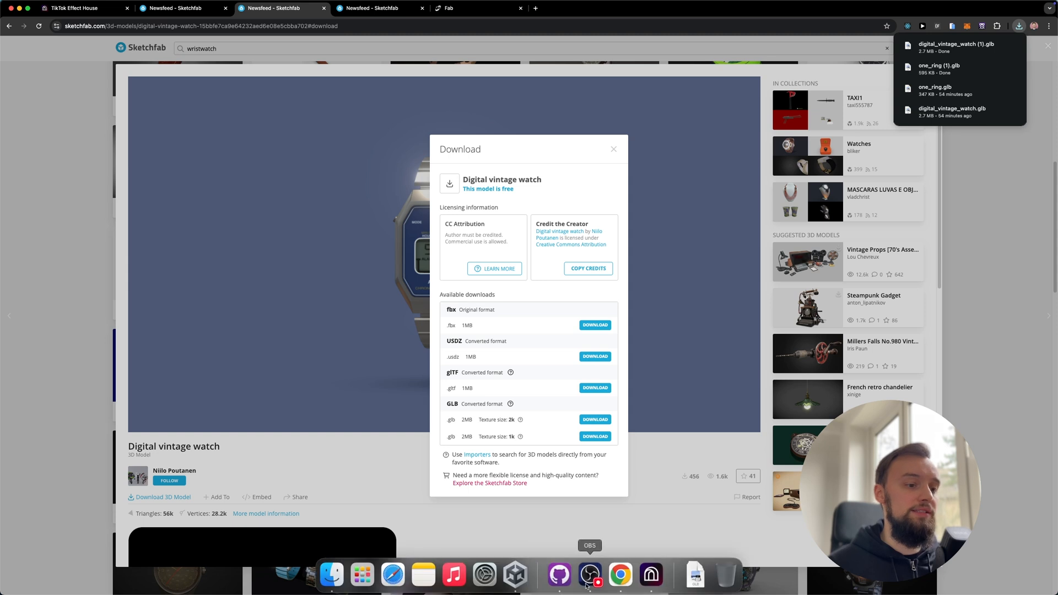
pyautogui.click(661, 578)
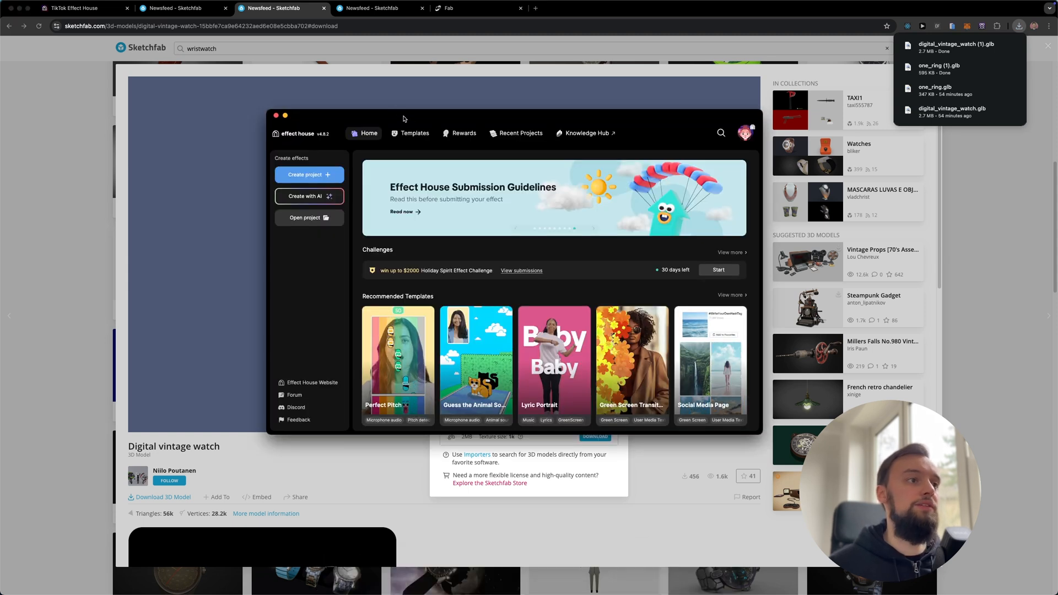
pyautogui.moveTo(411, 117); pyautogui.dragTo(392, 123)
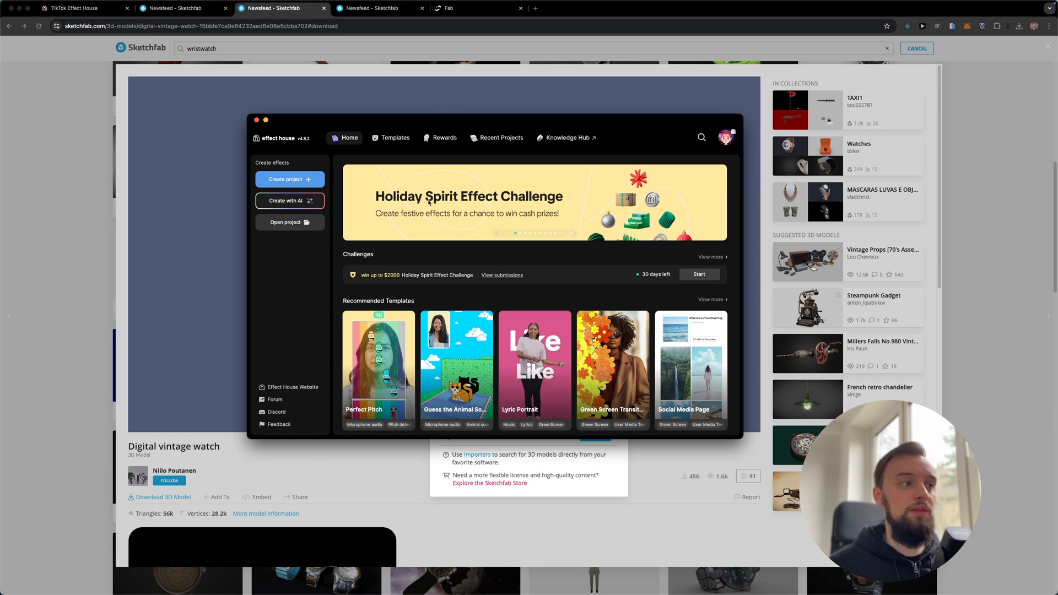
pyautogui.click(308, 182)
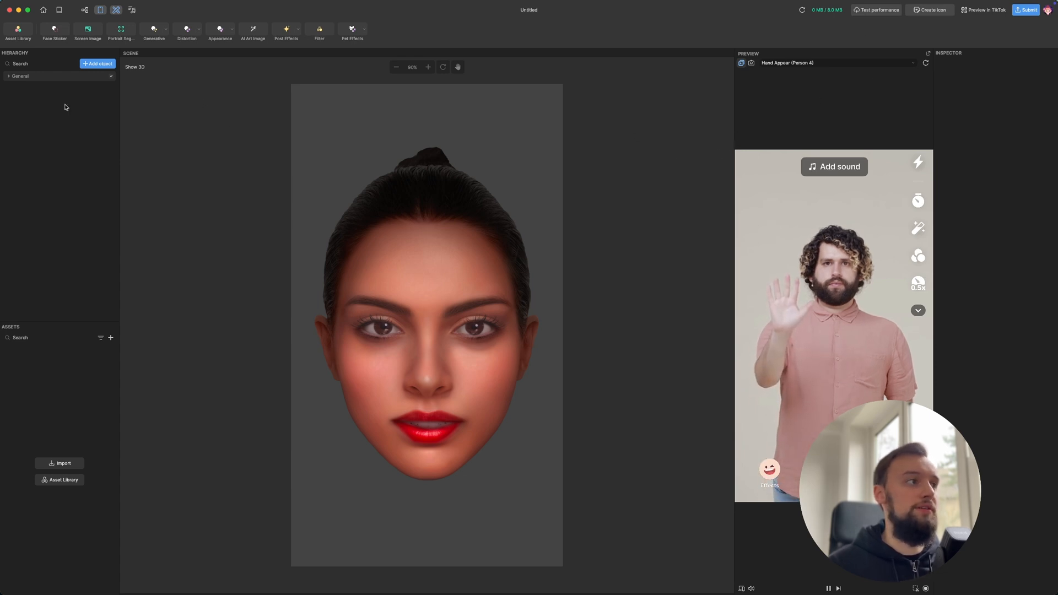
# - Examine the preview video choices, including the Hand and Environment categories, and keep Hand Appear (Person 4)
pyautogui.click(101, 10)
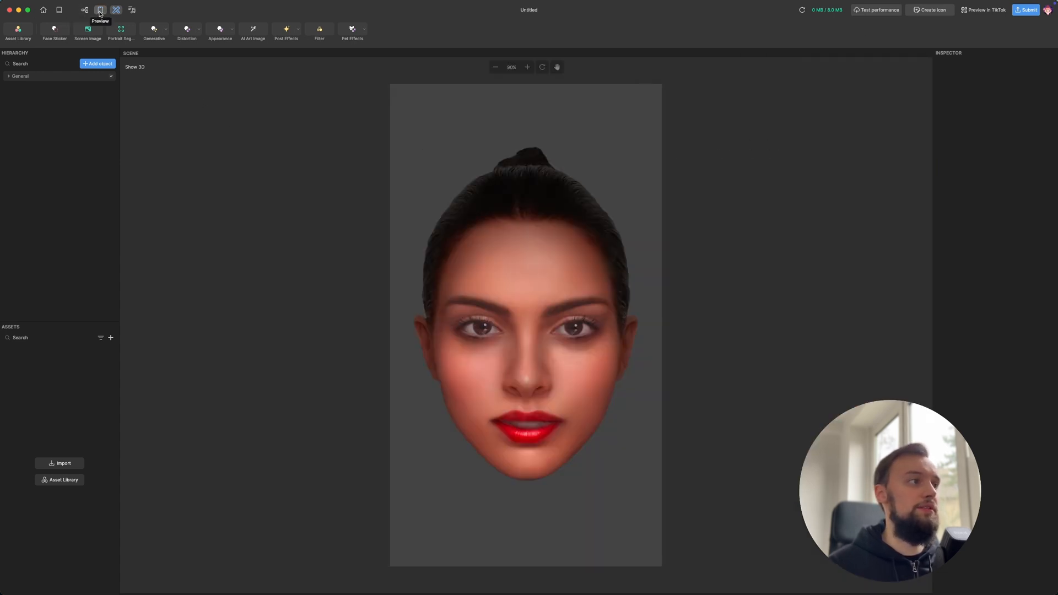
pyautogui.click(101, 11)
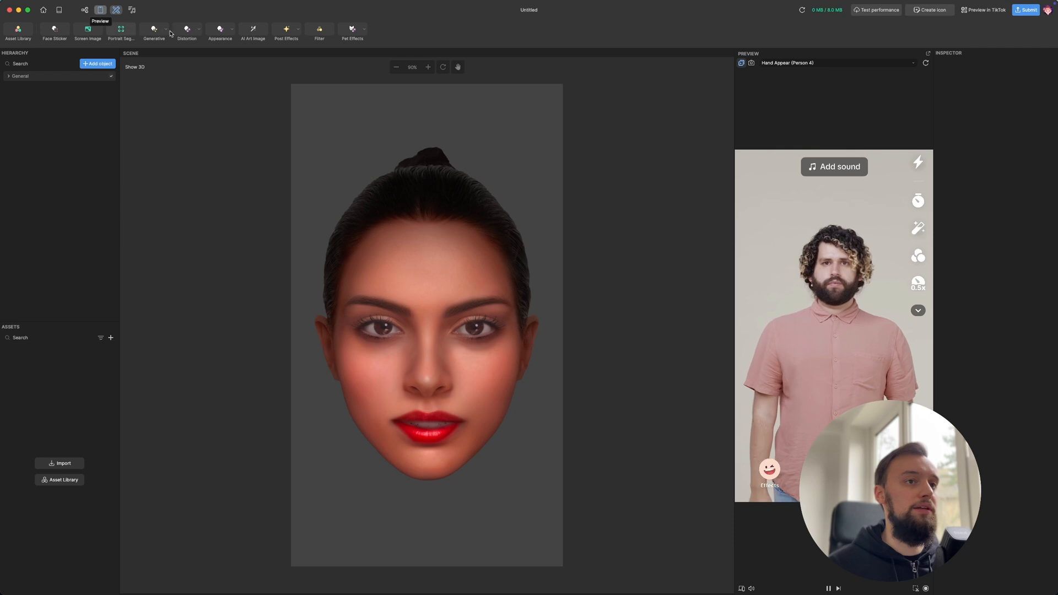
pyautogui.click(800, 65)
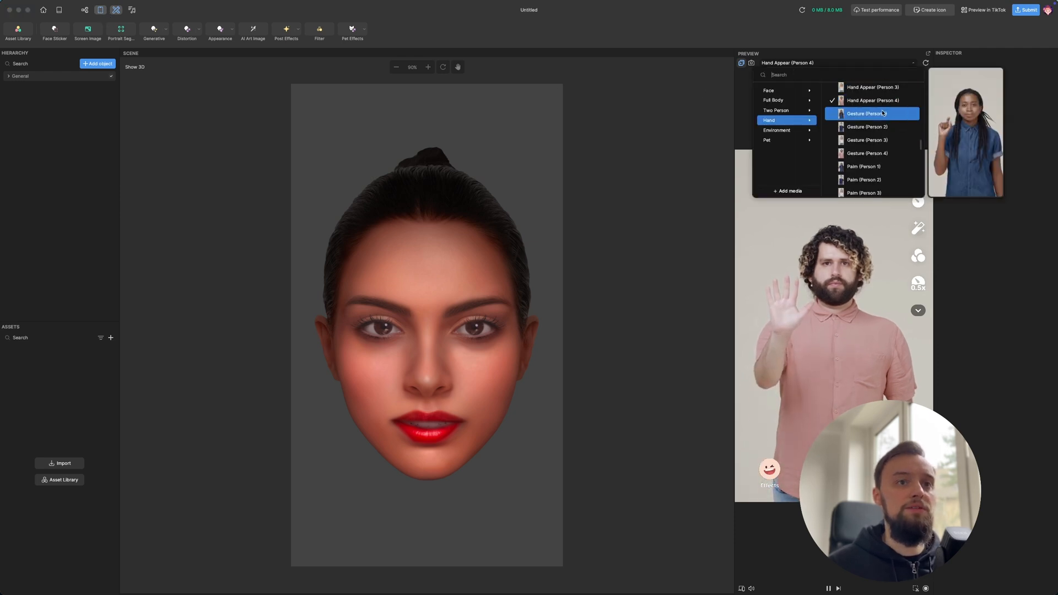
pyautogui.click(818, 306)
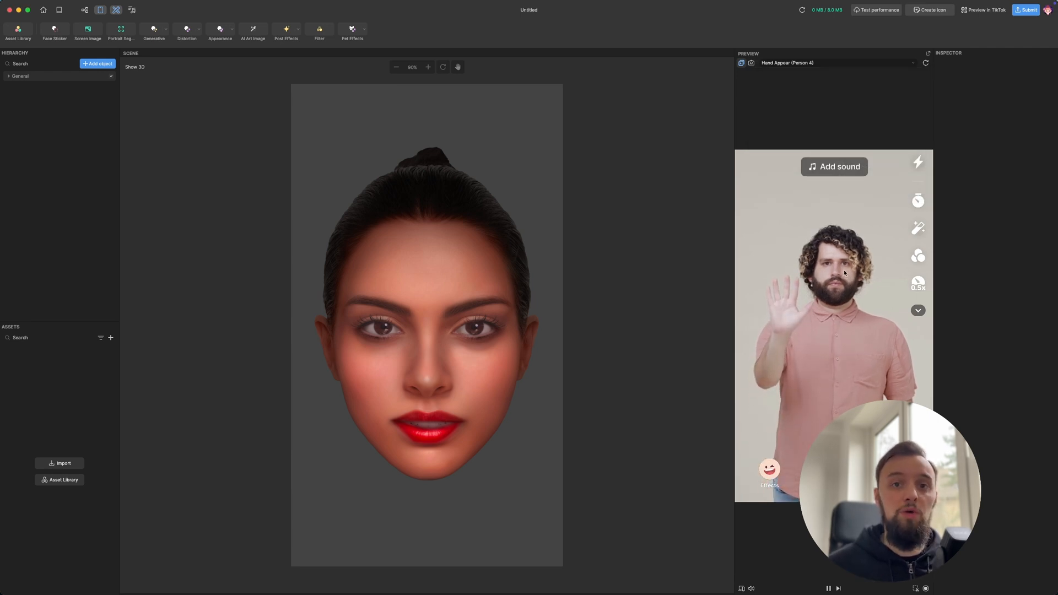
pyautogui.click(827, 63)
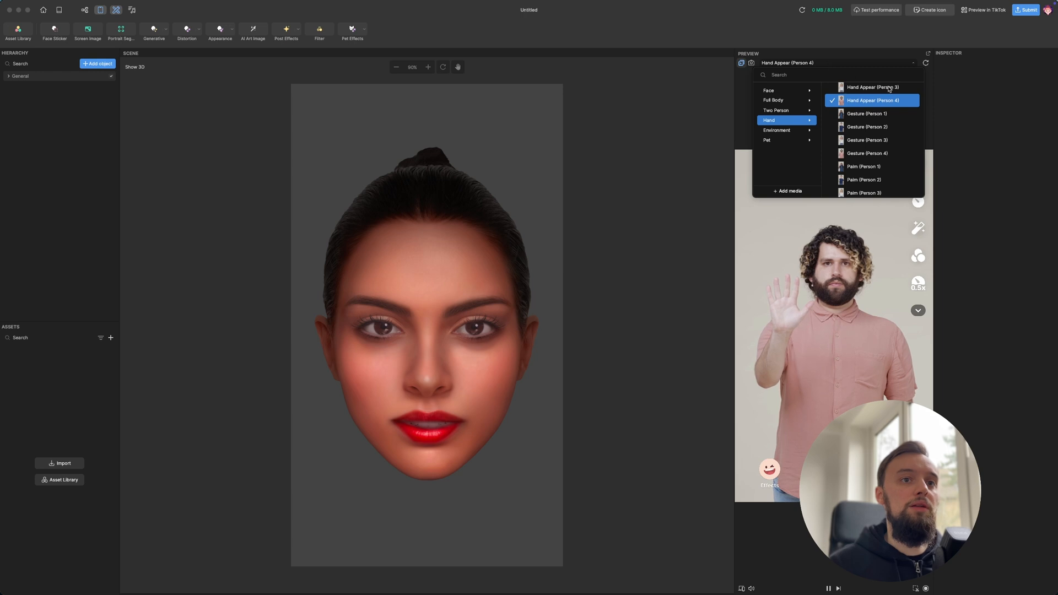
pyautogui.scroll(-1, 872, 145)
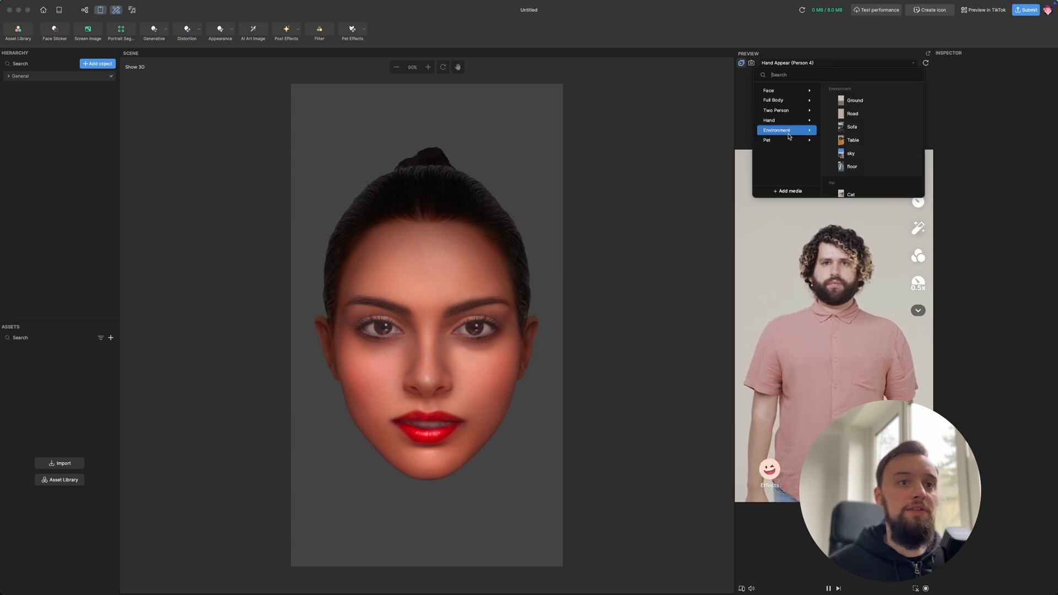
pyautogui.moveTo(876, 143)
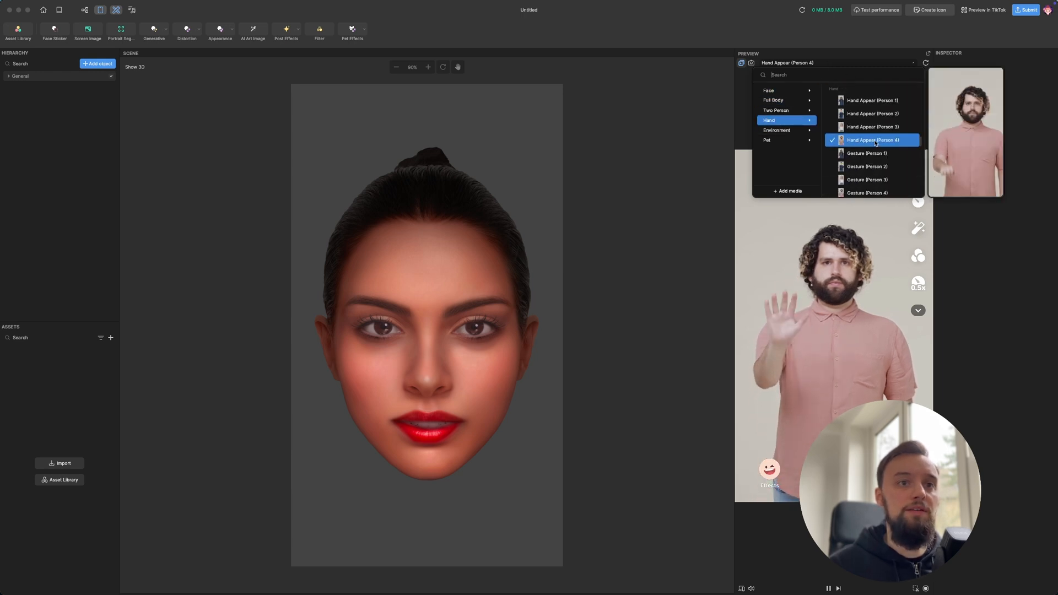
pyautogui.click(811, 329)
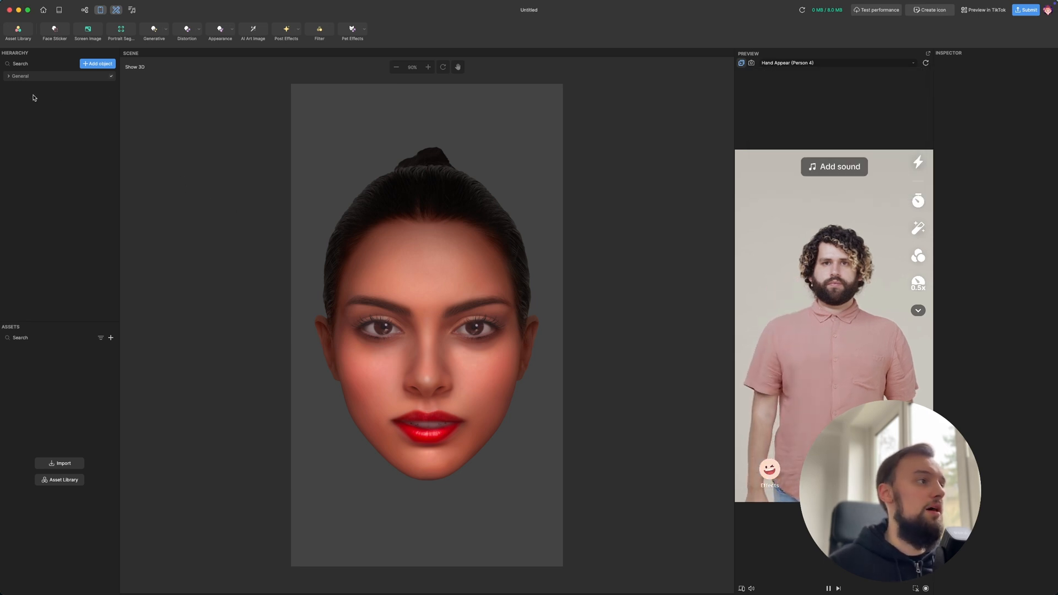
# - Expand the General group in the hierarchy and add a 3D Hand Tracker object to the scene
pyautogui.click(9, 77)
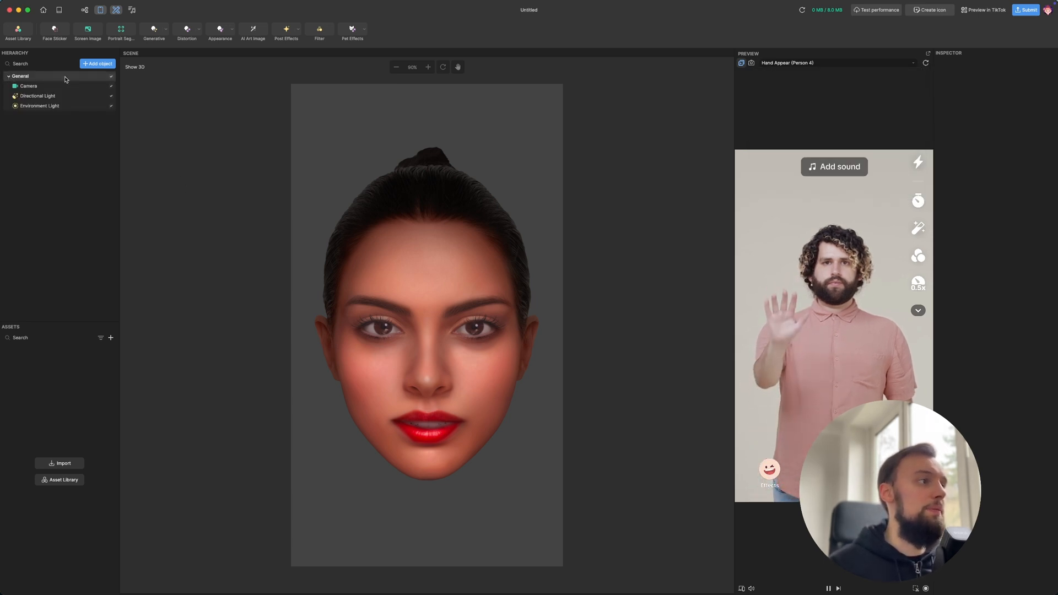
pyautogui.click(97, 65)
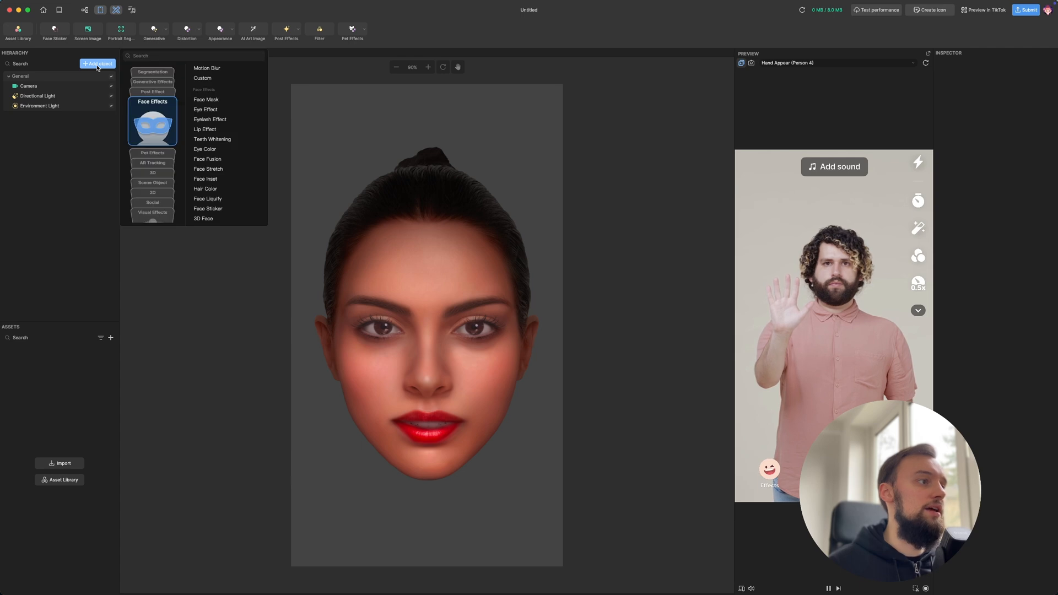
pyautogui.moveTo(163, 153)
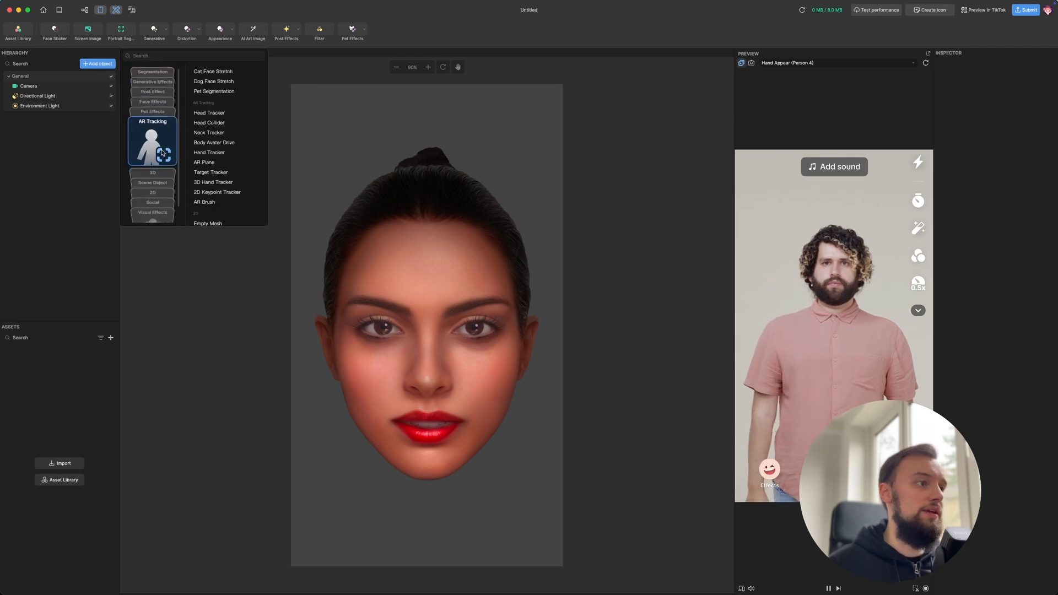
pyautogui.click(221, 184)
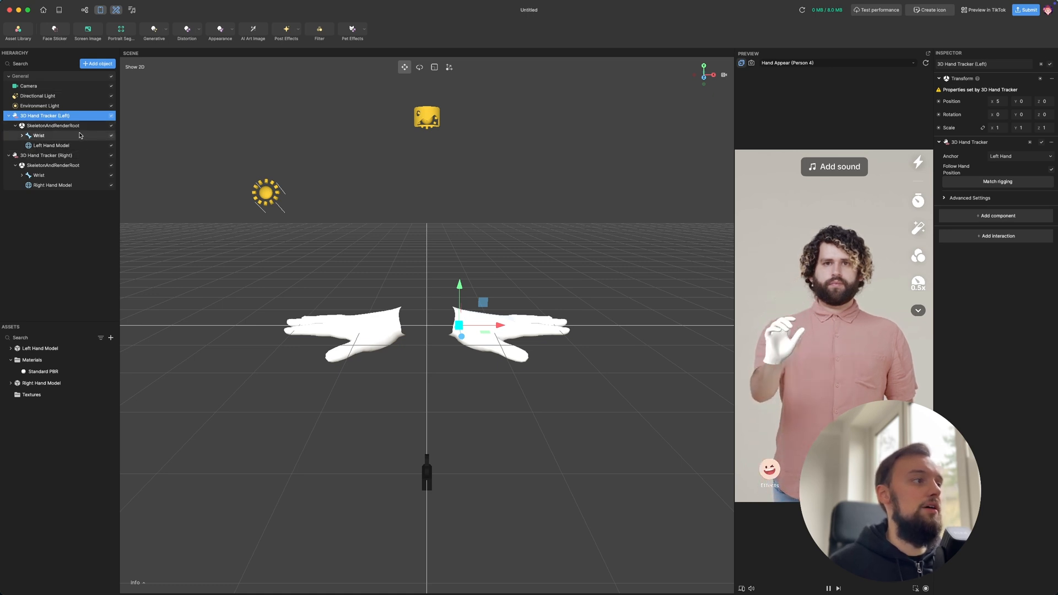
# - Expand the left hand tracker's Wrist and IndexRoot joints to examine the skeleton, and select the Left Hand Model
pyautogui.click(63, 138)
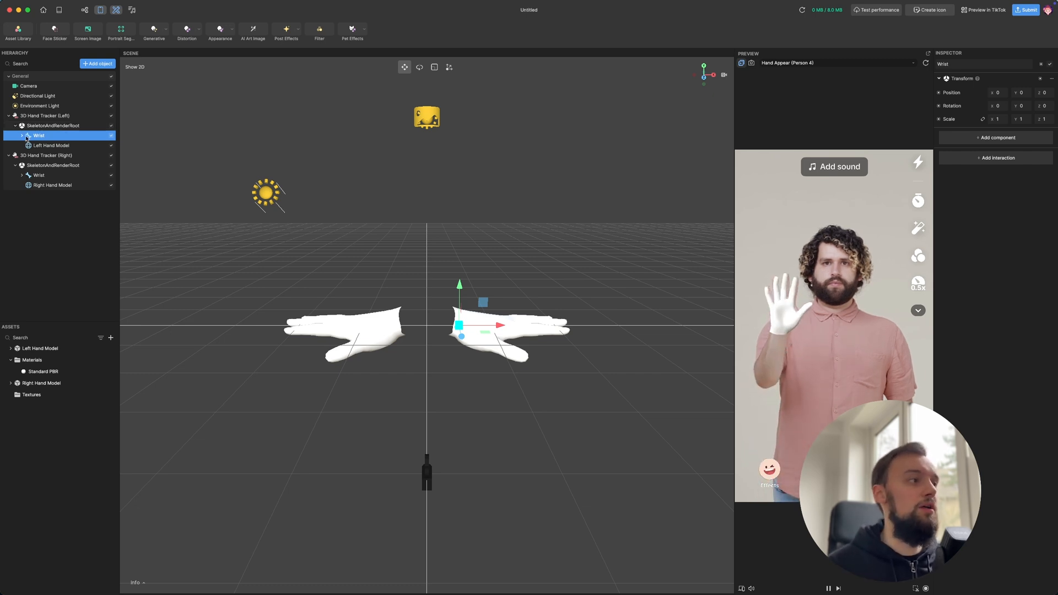
pyautogui.click(22, 136)
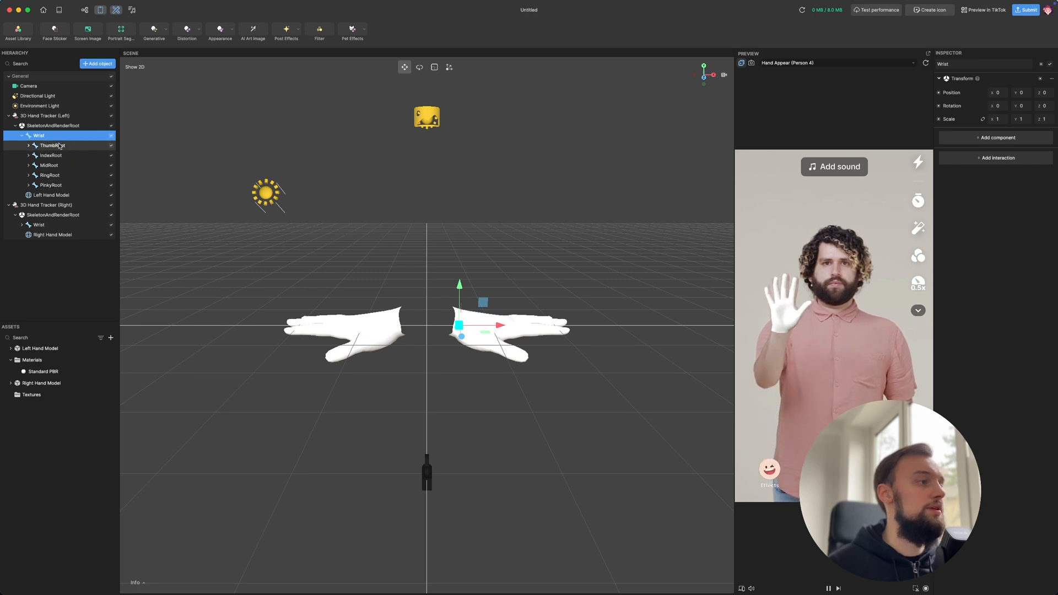
pyautogui.click(28, 156)
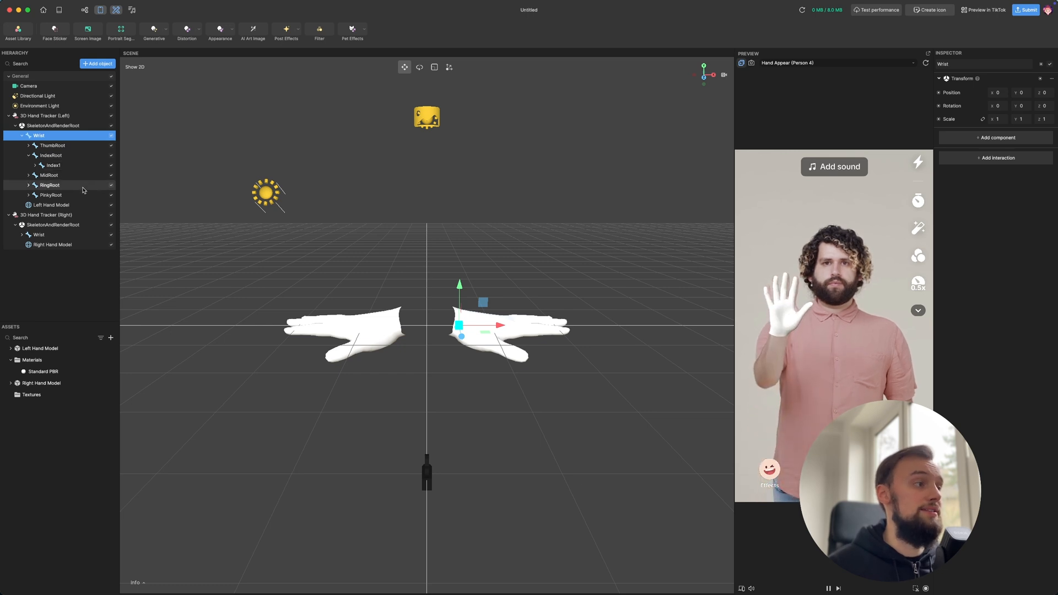
pyautogui.click(82, 205)
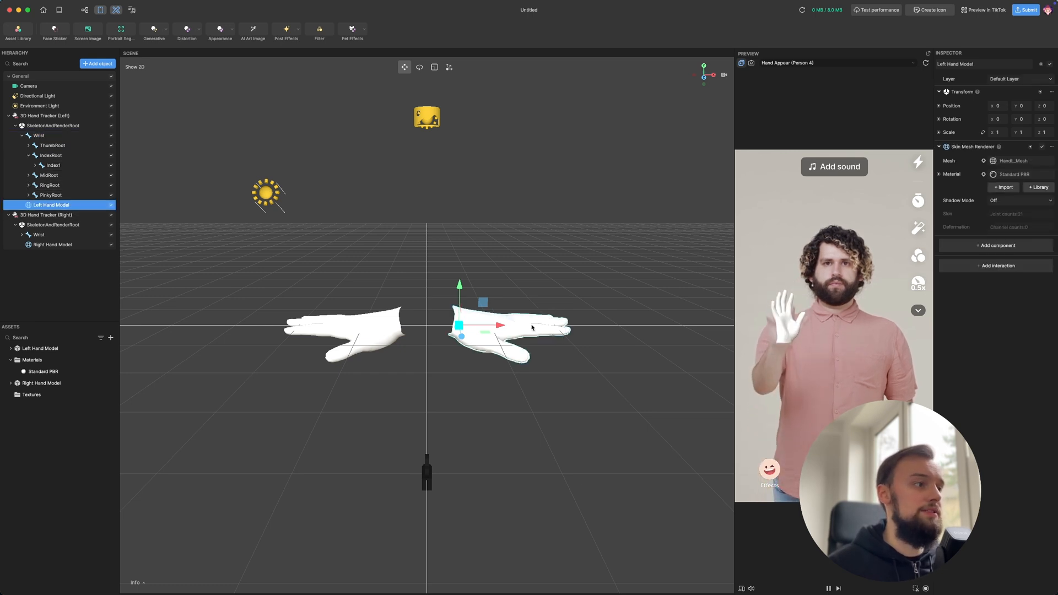
# - Select the left hand tracker's Wrist joint and examine where it sits on the hand model
pyautogui.scroll(2, 528, 312)
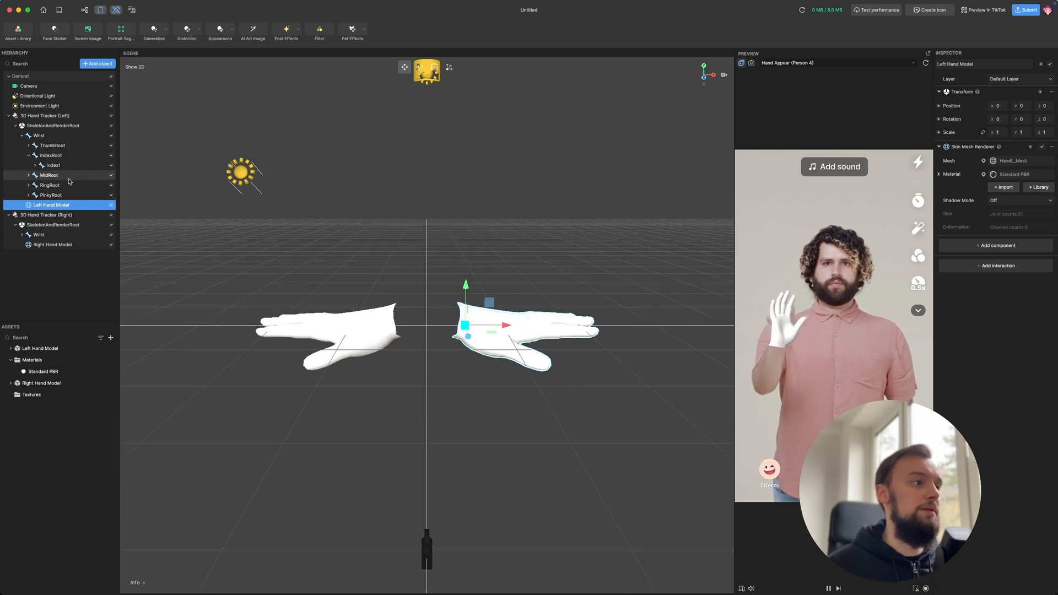
pyautogui.moveTo(386, 260); pyautogui.dragTo(379, 275, button='middle')
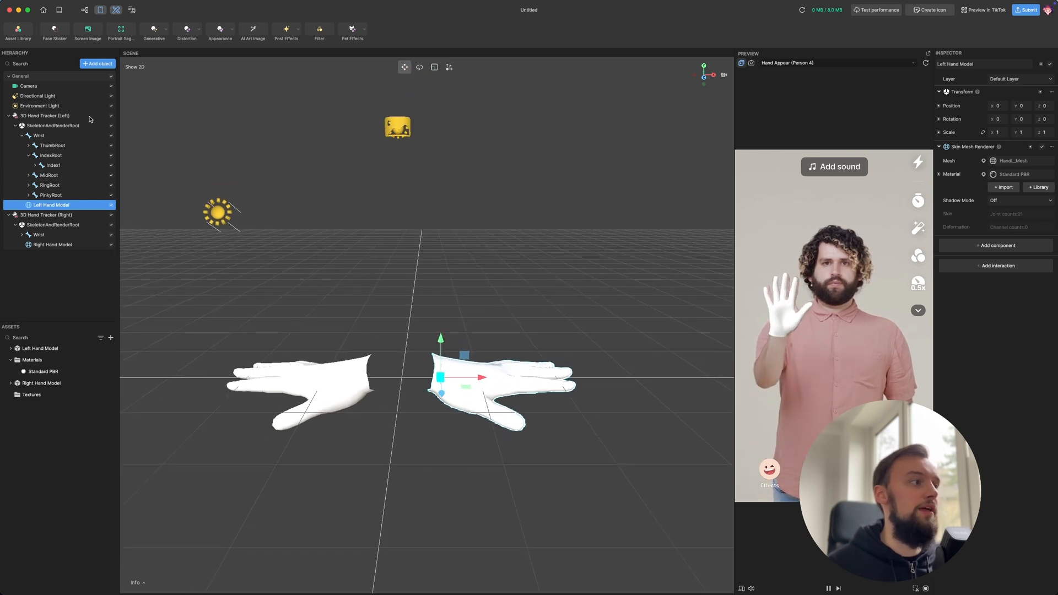
pyautogui.click(82, 276)
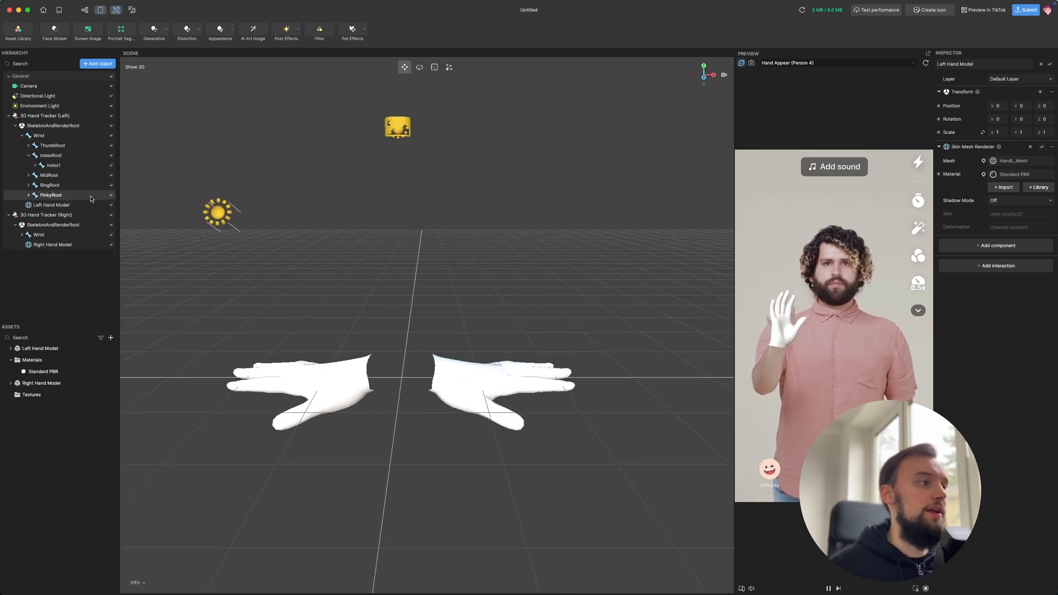
pyautogui.click(41, 138)
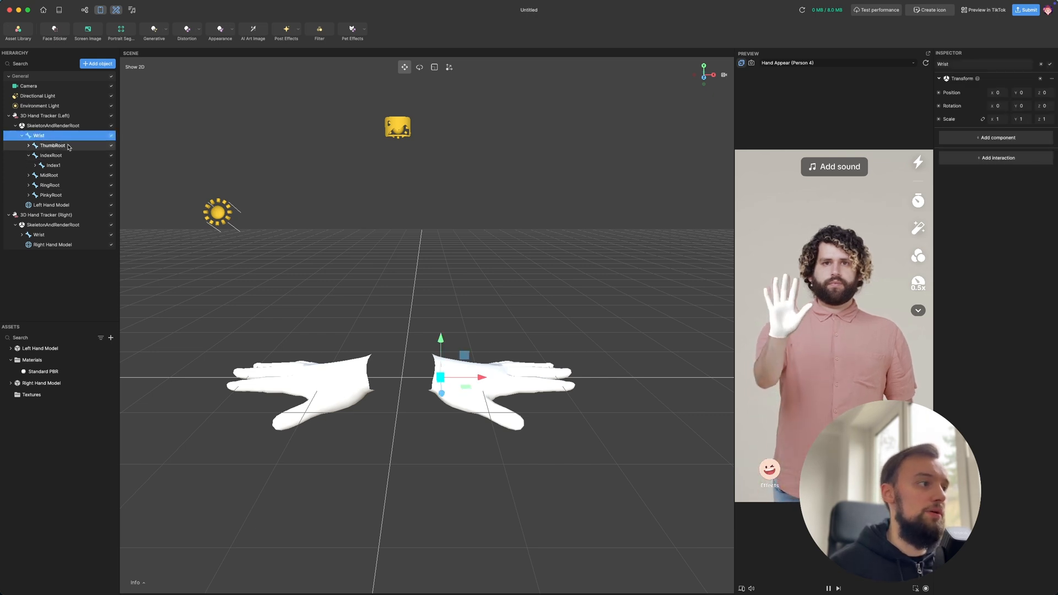
pyautogui.moveTo(395, 230); pyautogui.dragTo(380, 236, button='middle')
pyautogui.scroll(3, 383, 332)
pyautogui.scroll(5, 384, 333)
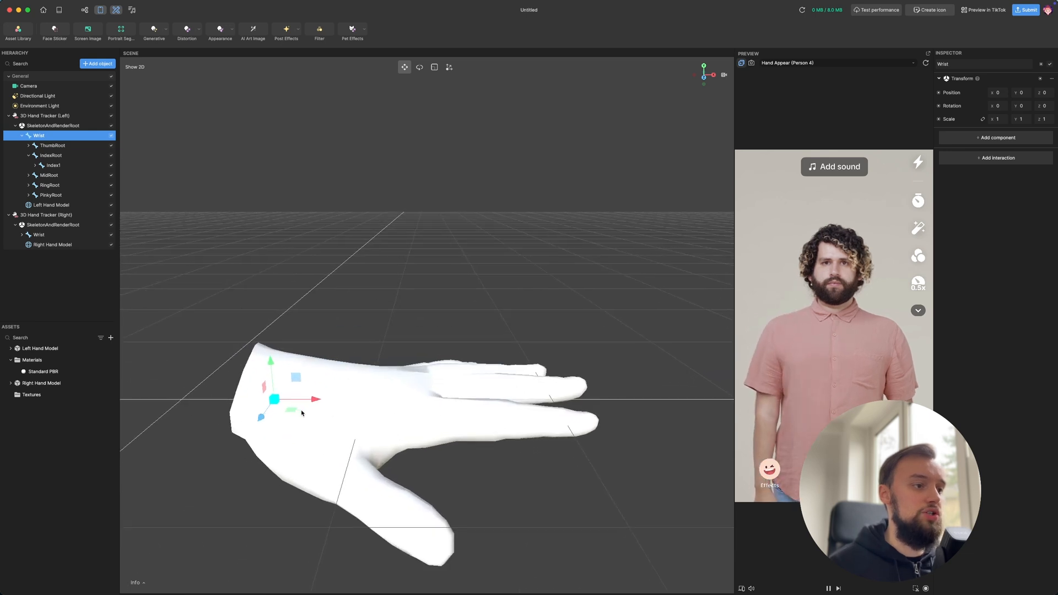
# - Examine the left thumb's joint positions by expanding and selecting ThumbRoot, Thumb1, Thumb2 and ThumbTip in turn, then clear the selection
pyautogui.click(71, 147)
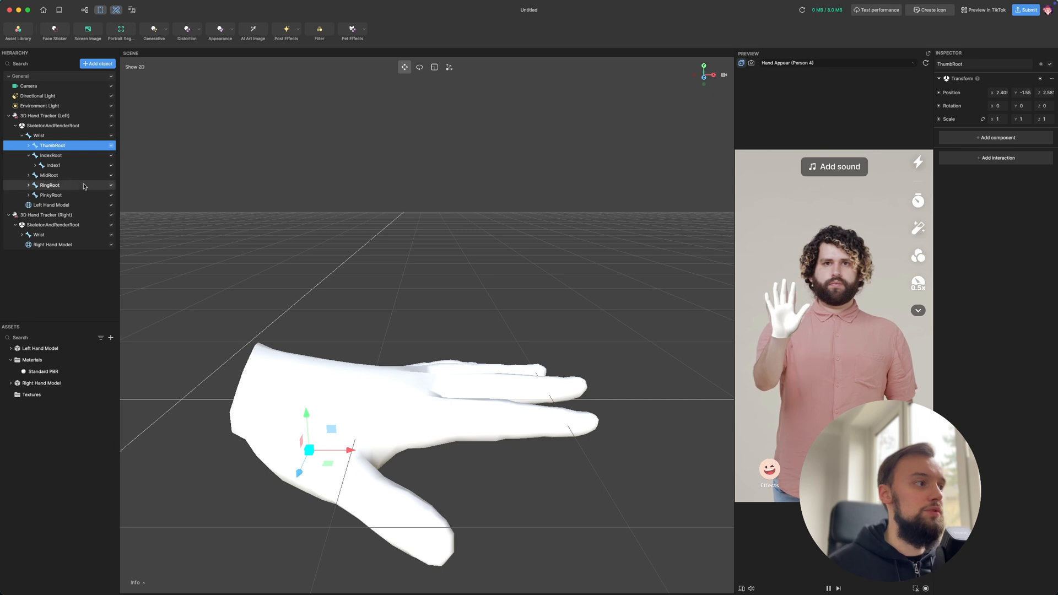
pyautogui.click(28, 146)
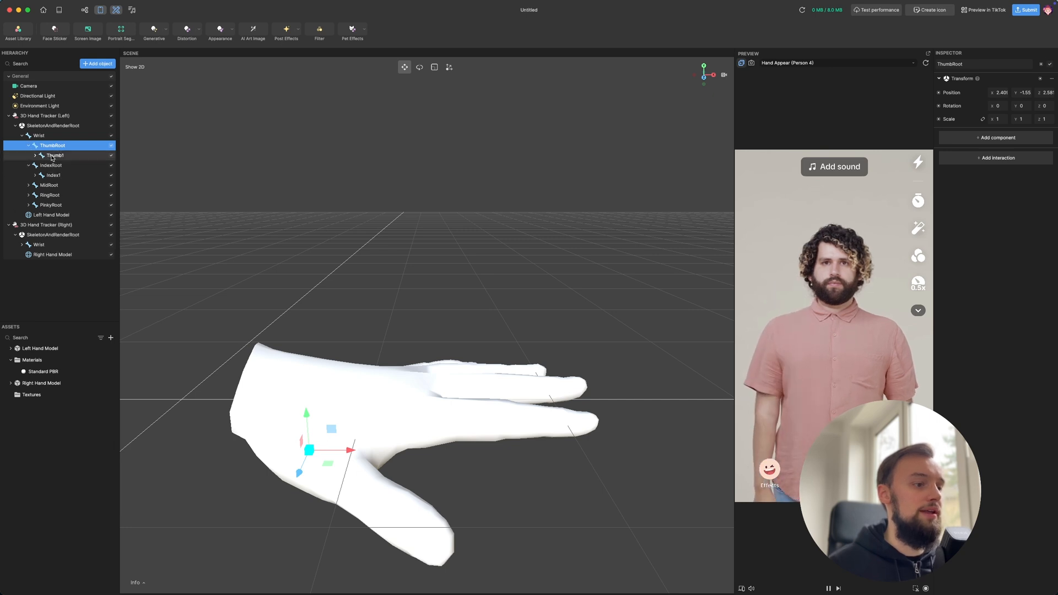
pyautogui.click(55, 156)
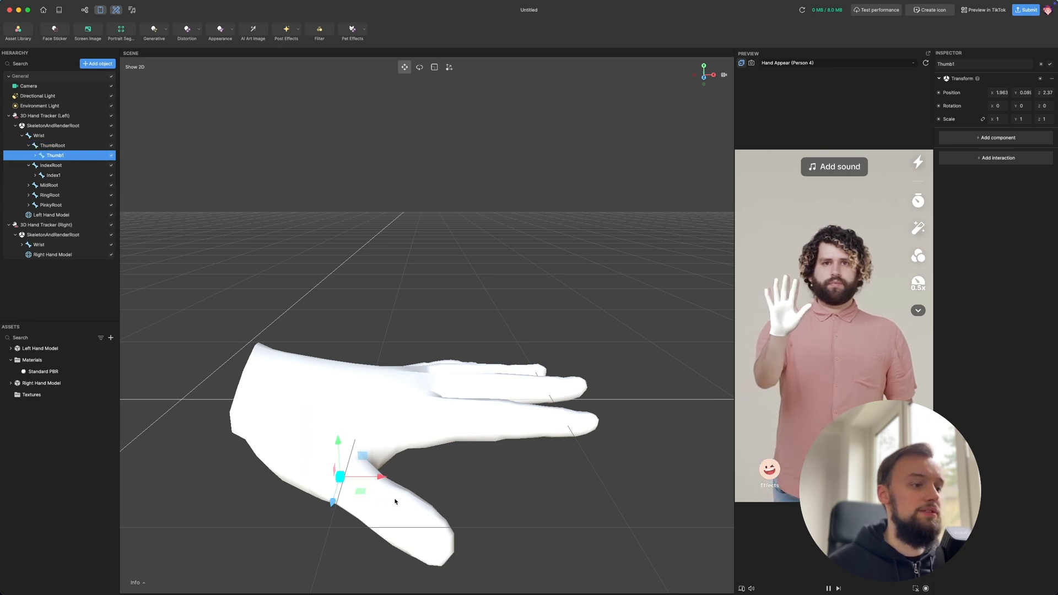
pyautogui.click(36, 155)
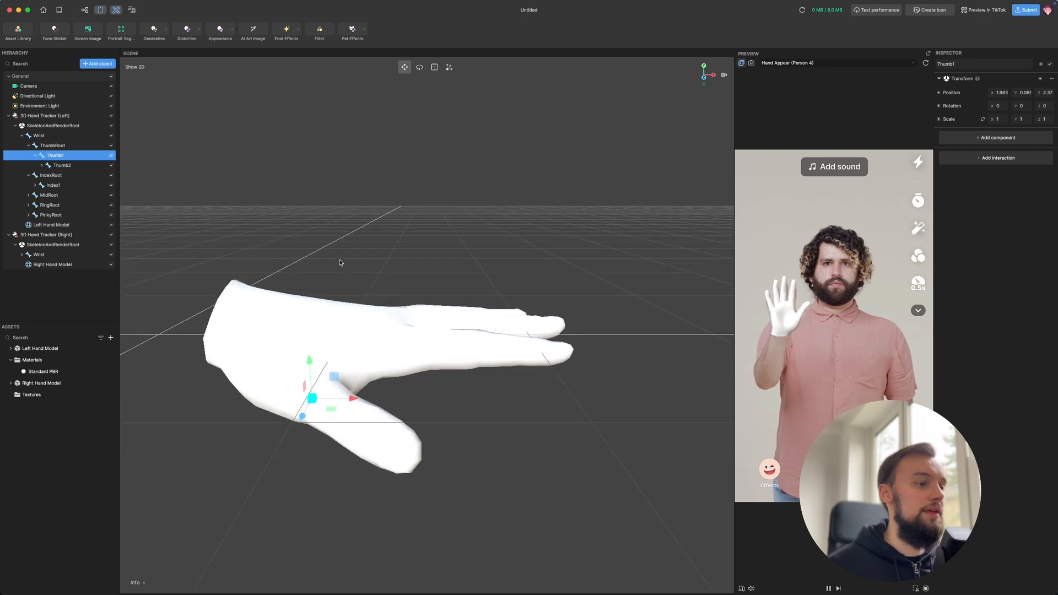
pyautogui.click(67, 166)
pyautogui.click(42, 165)
pyautogui.click(61, 175)
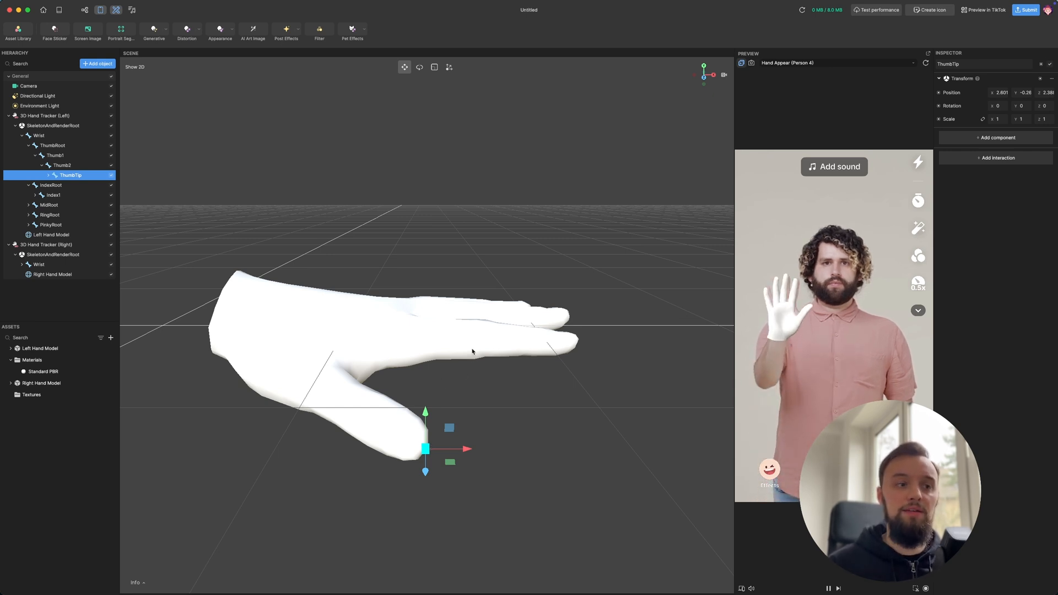
pyautogui.moveTo(473, 351); pyautogui.dragTo(459, 346, button='middle')
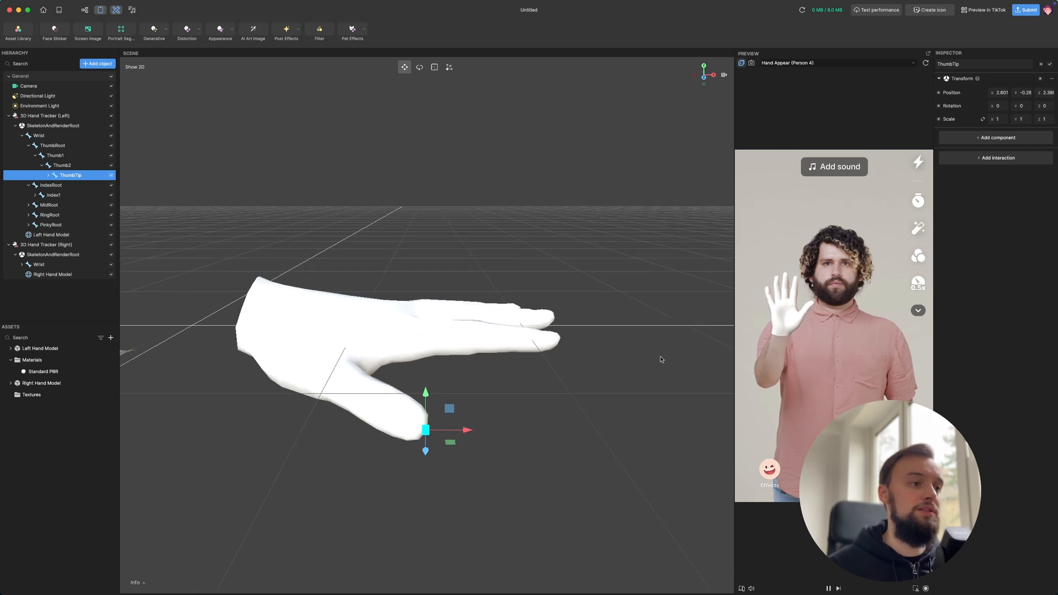
pyautogui.moveTo(302, 241); pyautogui.dragTo(433, 307, button='middle')
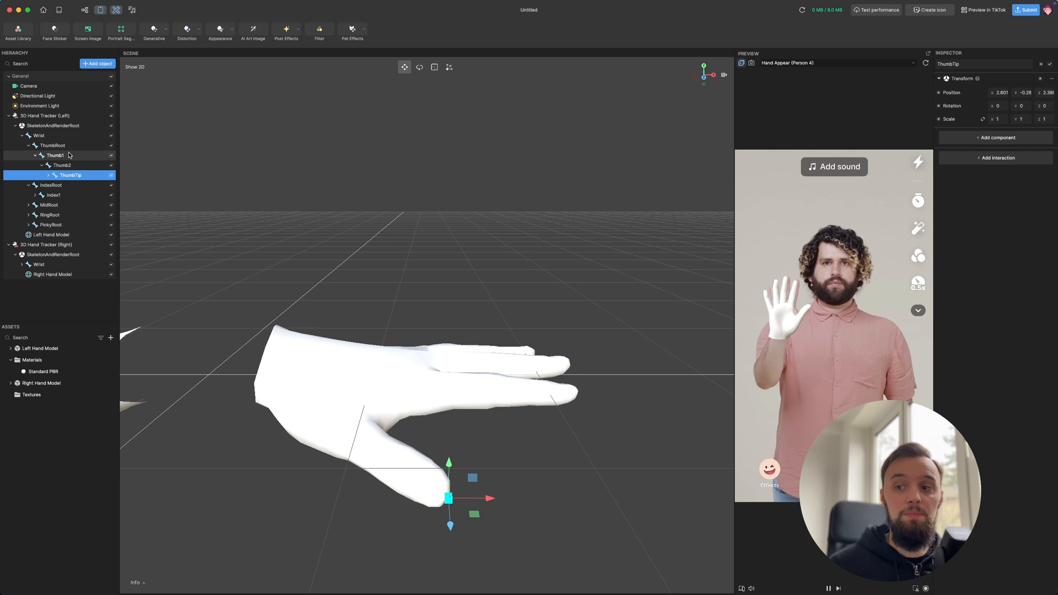
pyautogui.click(57, 300)
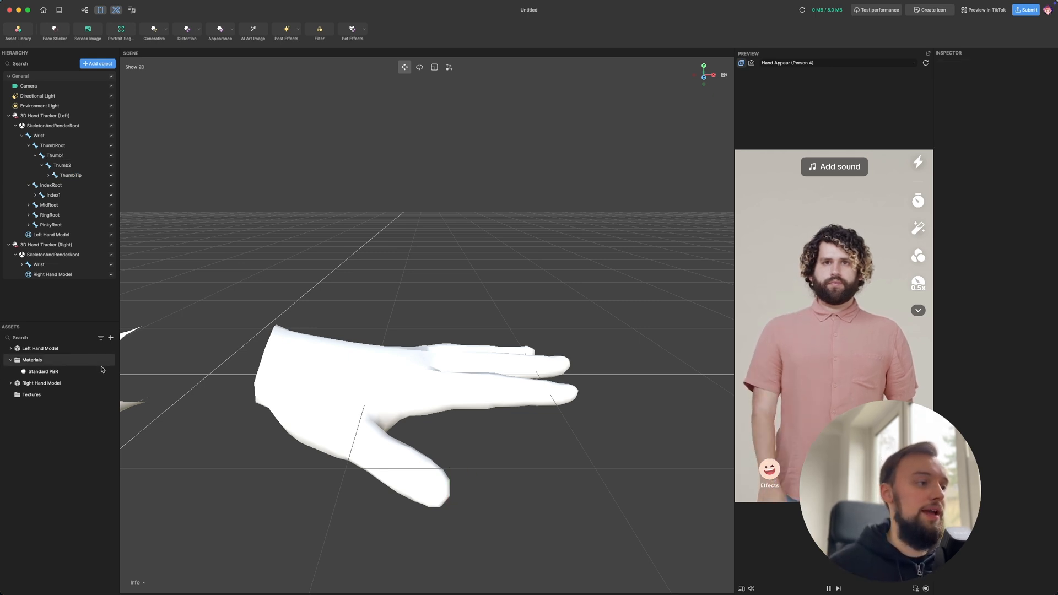
# - Create a new folder in the project assets and name it "3D models"
pyautogui.click(110, 337)
pyautogui.click(153, 350)
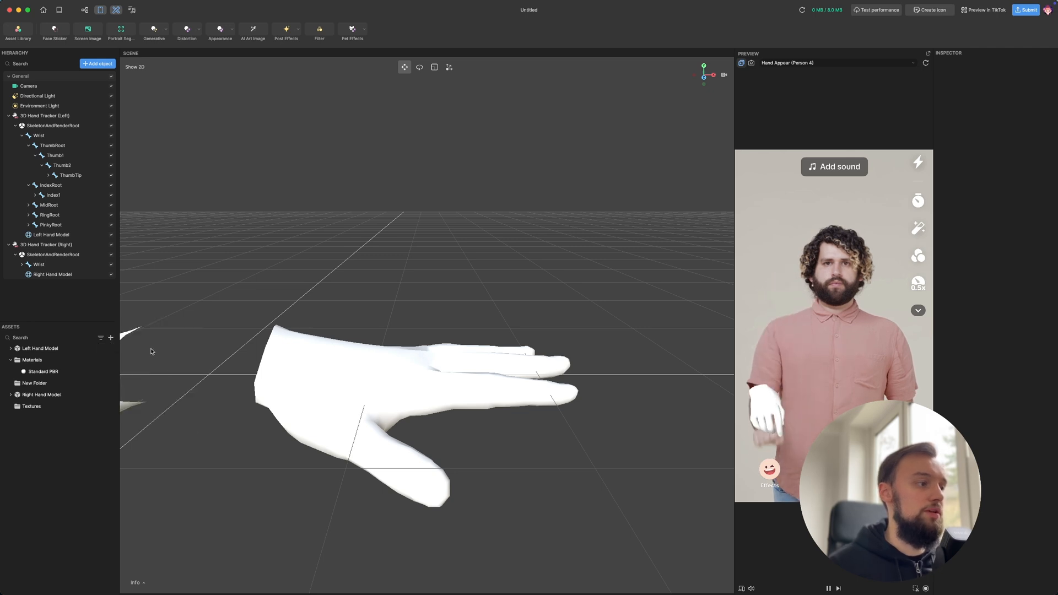
pyautogui.rightClick(43, 383)
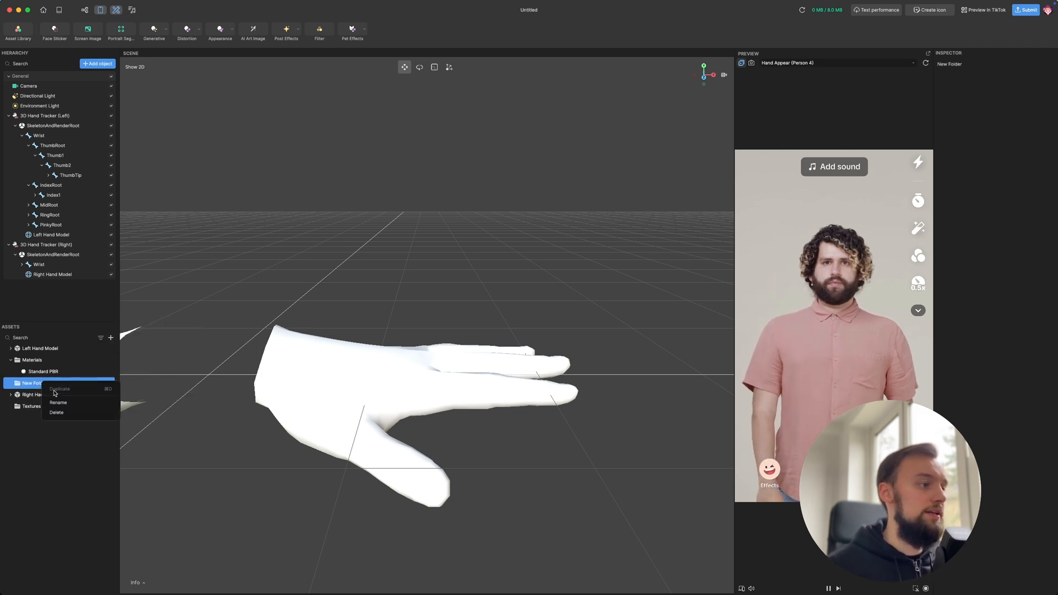
pyautogui.click(58, 405)
pyautogui.write('3D models')
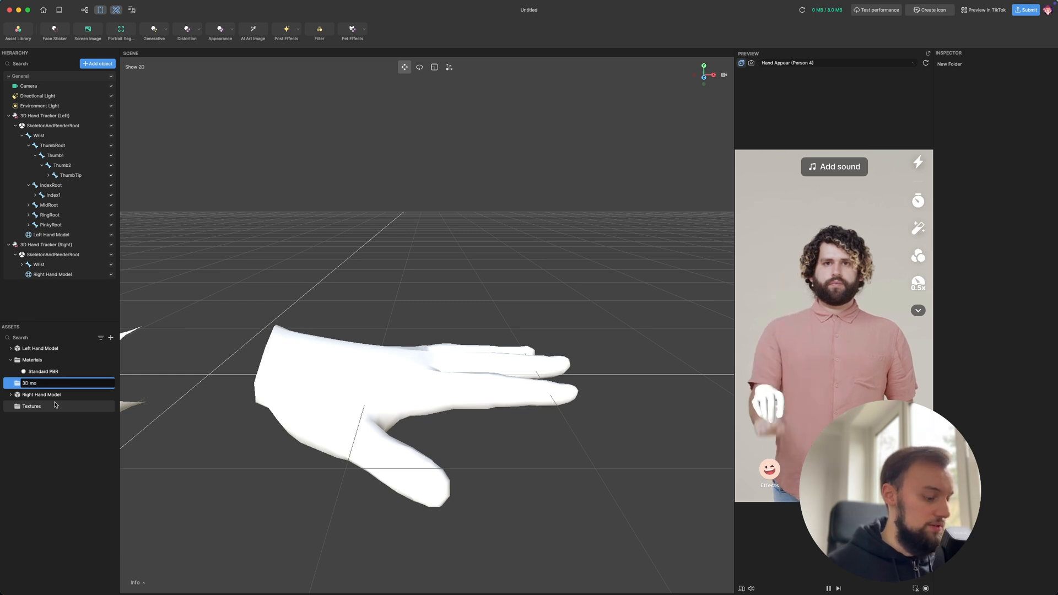
pyautogui.press('Return')
pyautogui.click(36, 455)
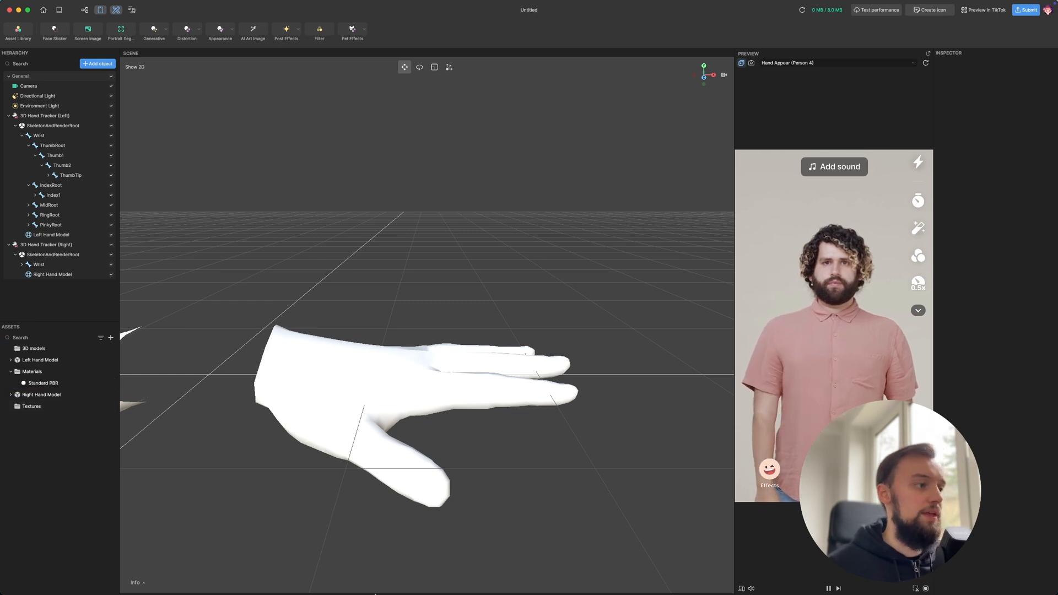
# - Import one_ring (1).glb from the downloads with the default import options and move its folder into 3D models
pyautogui.click(696, 575)
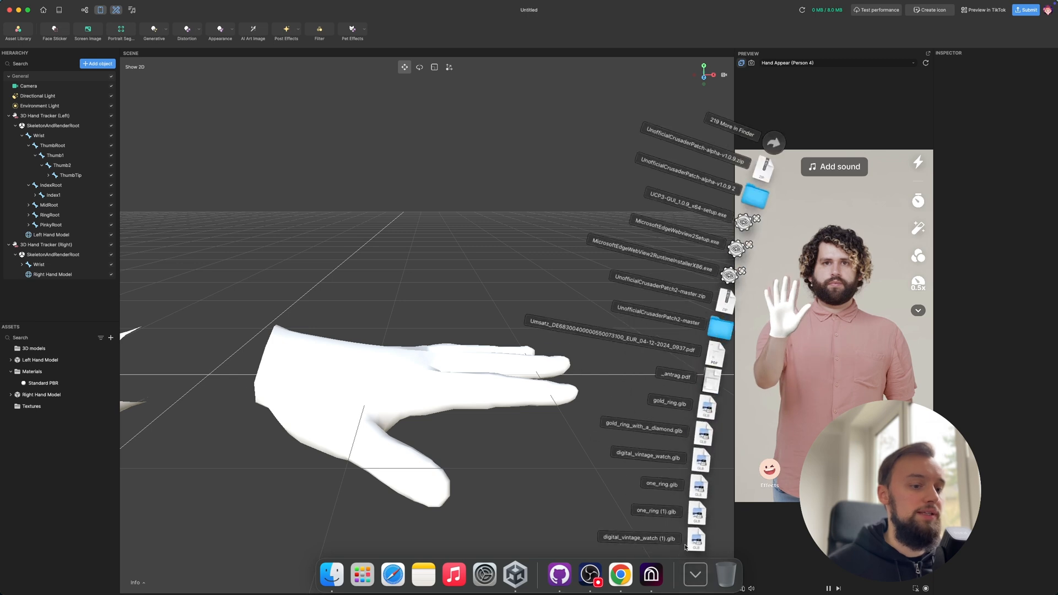
pyautogui.moveTo(700, 519); pyautogui.dragTo(39, 353)
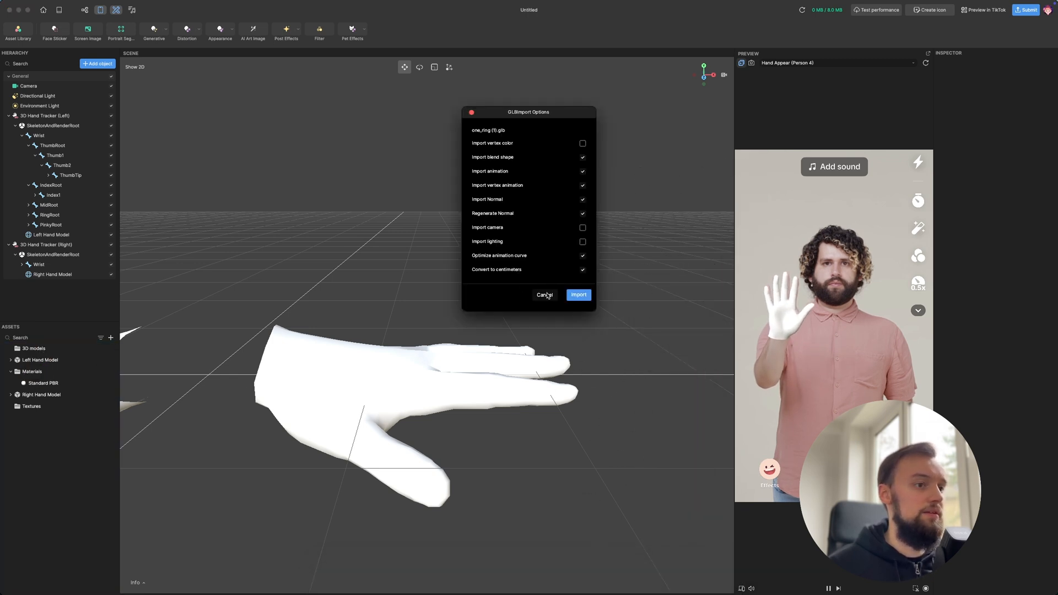
pyautogui.click(577, 297)
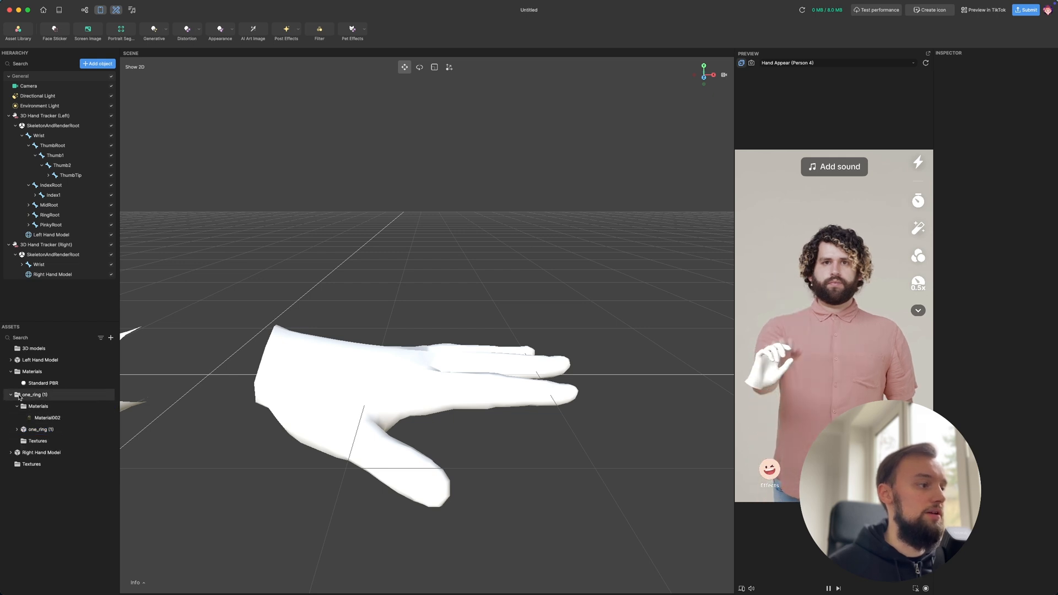
pyautogui.moveTo(23, 397); pyautogui.dragTo(54, 349)
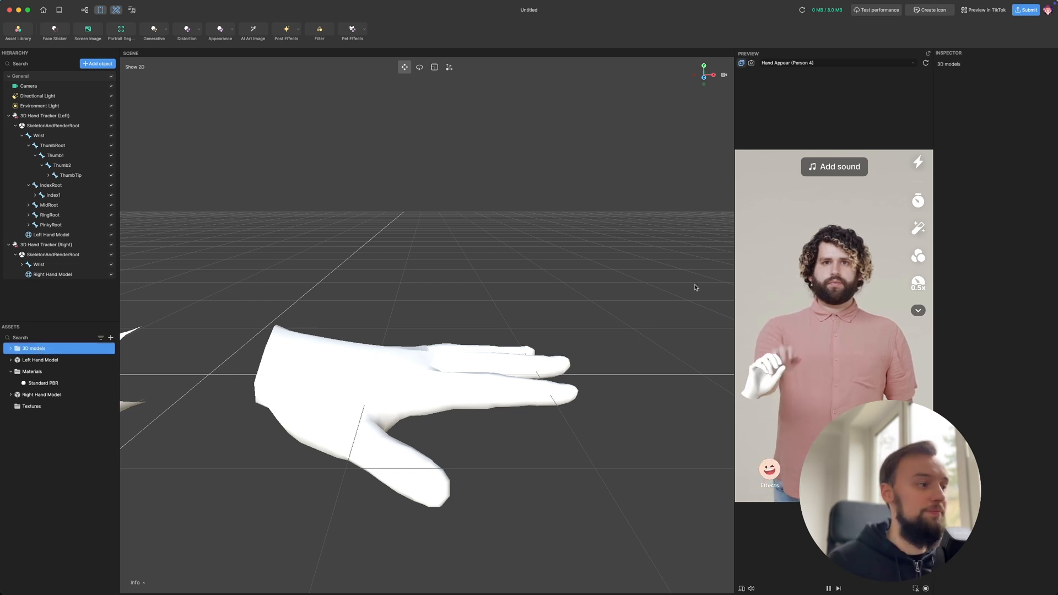
# - Import digital_vintage_watch (1).glb with the default options, move its folder into 3D models, and expand the 3D models folder
pyautogui.click(692, 570)
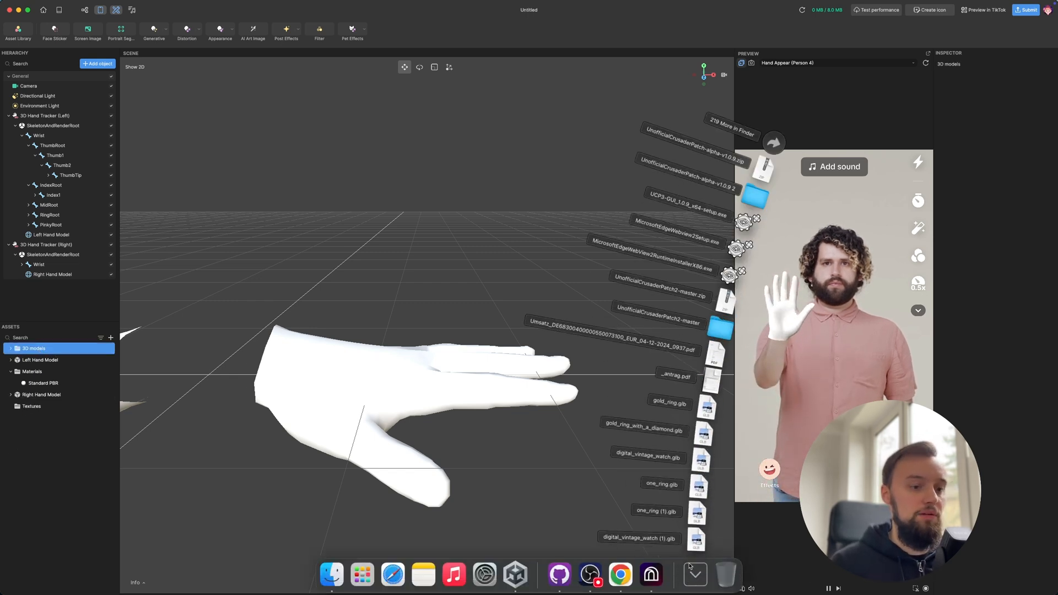
pyautogui.moveTo(697, 540); pyautogui.dragTo(45, 450)
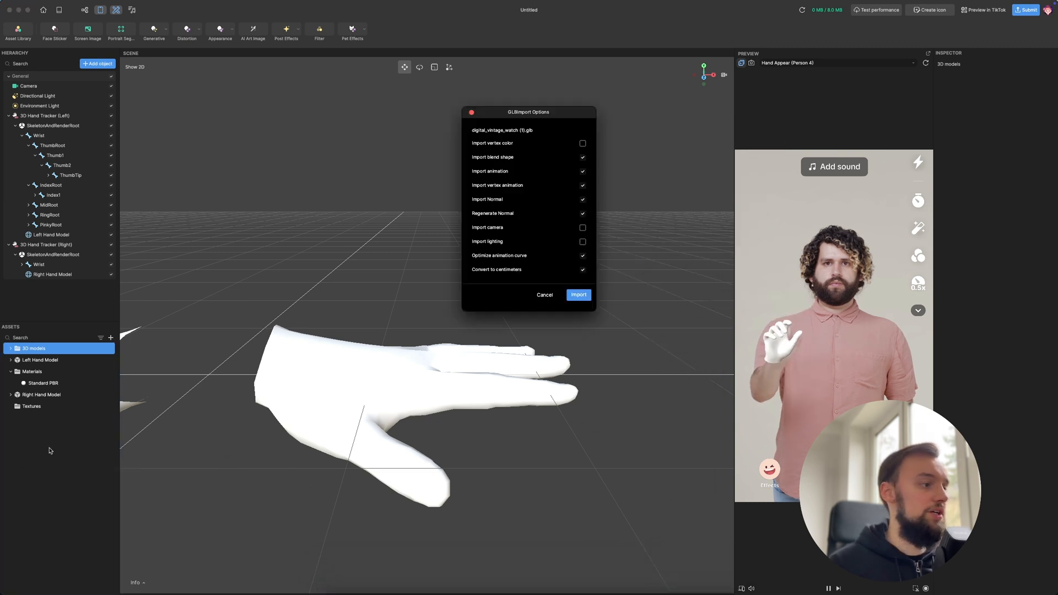
pyautogui.click(579, 296)
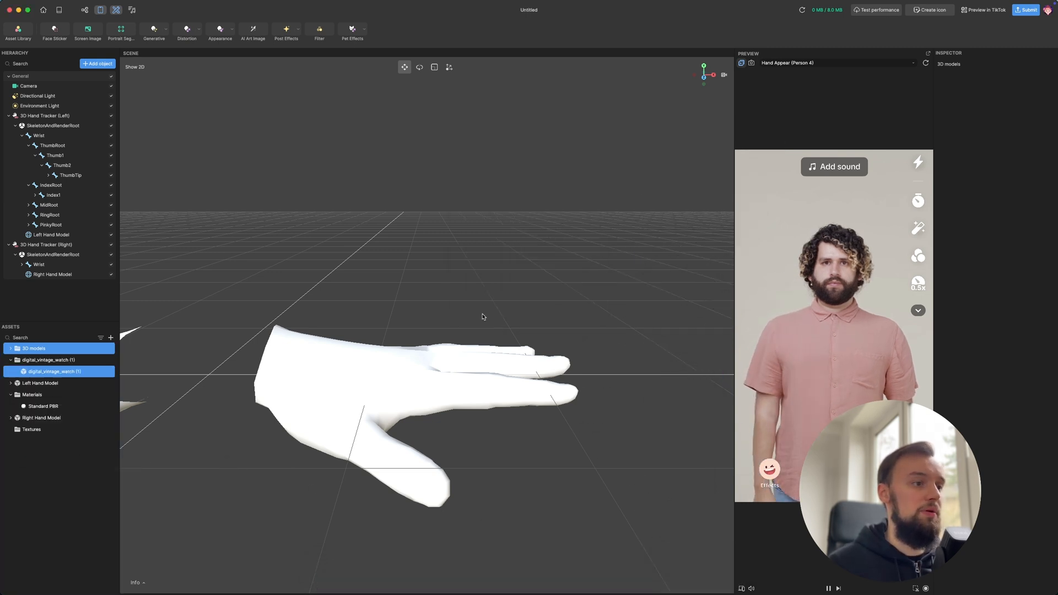
pyautogui.click(30, 361)
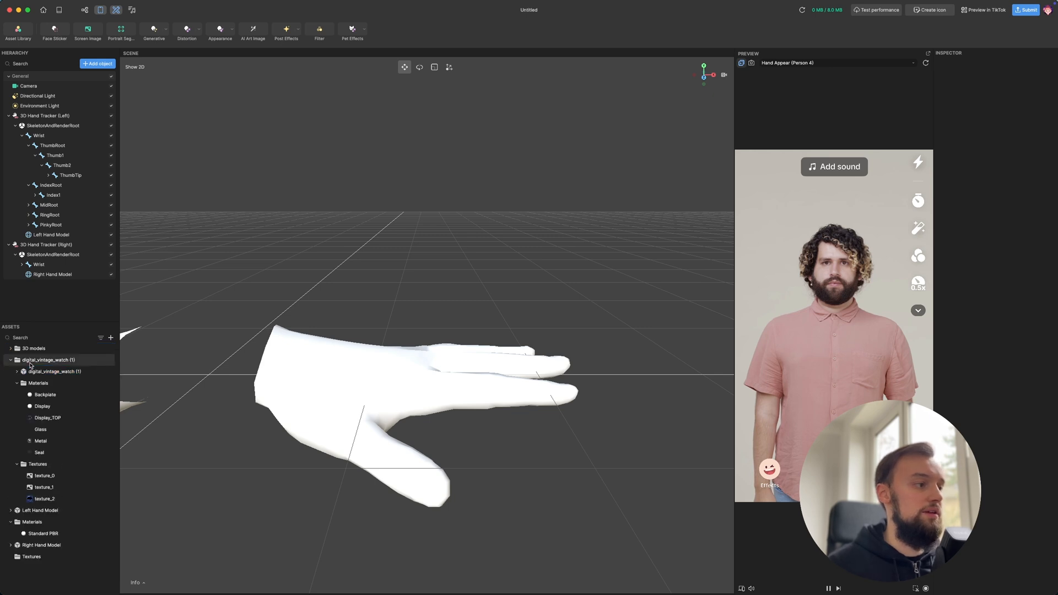
pyautogui.moveTo(37, 359); pyautogui.dragTo(38, 350)
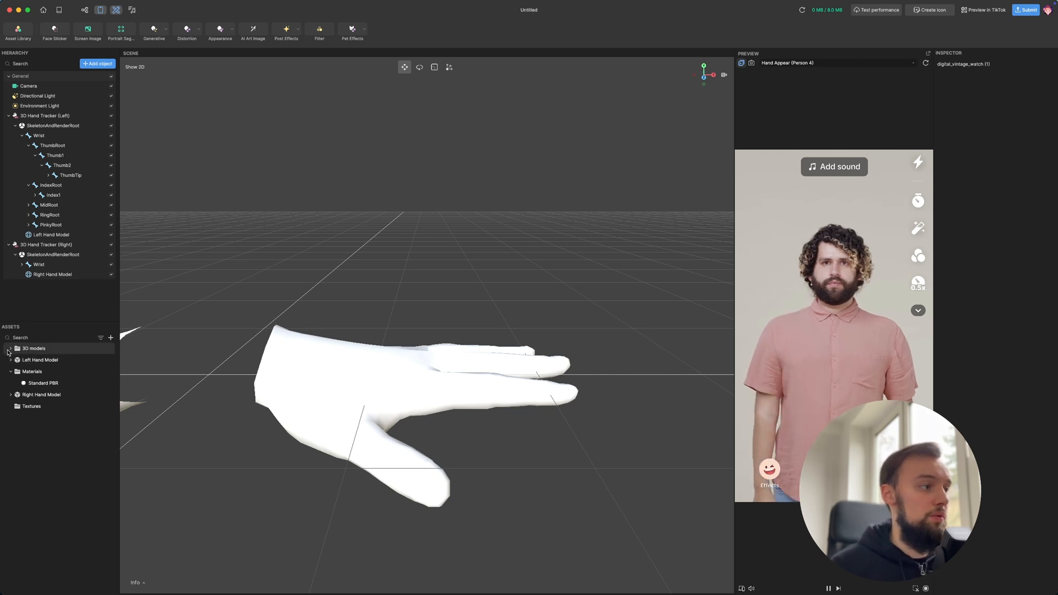
pyautogui.click(10, 349)
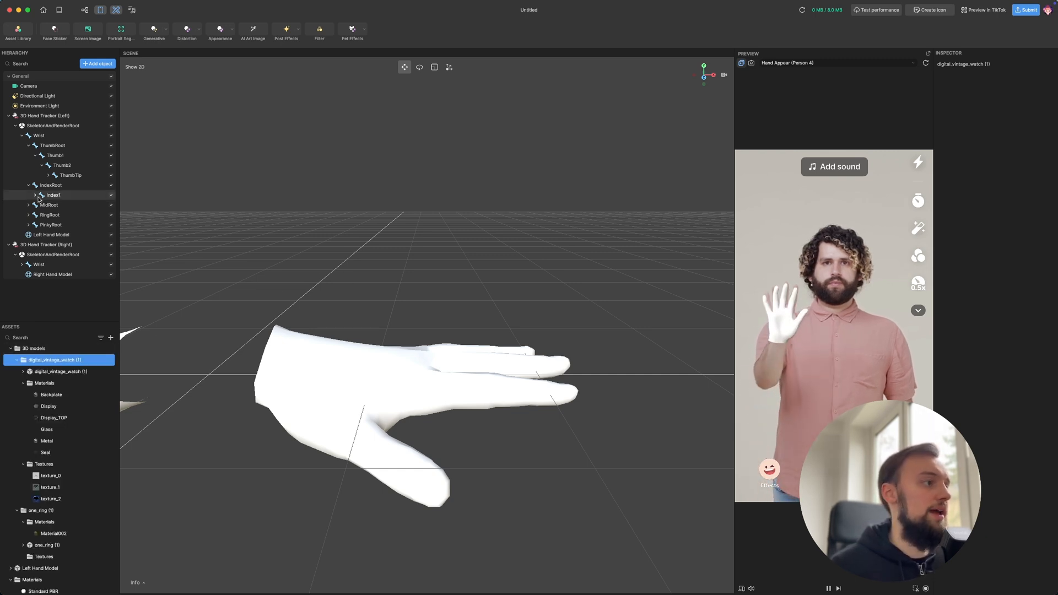
# - Disable the 3D Hand Tracker (Left) object and collapse it so only the right hand is shown
pyautogui.moveTo(467, 324); pyautogui.dragTo(468, 361, button='right')
pyautogui.moveTo(250, 372); pyautogui.dragTo(286, 363, button='right')
pyautogui.scroll(-3, 463, 351)
pyautogui.moveTo(470, 350); pyautogui.dragTo(460, 358, button='middle')
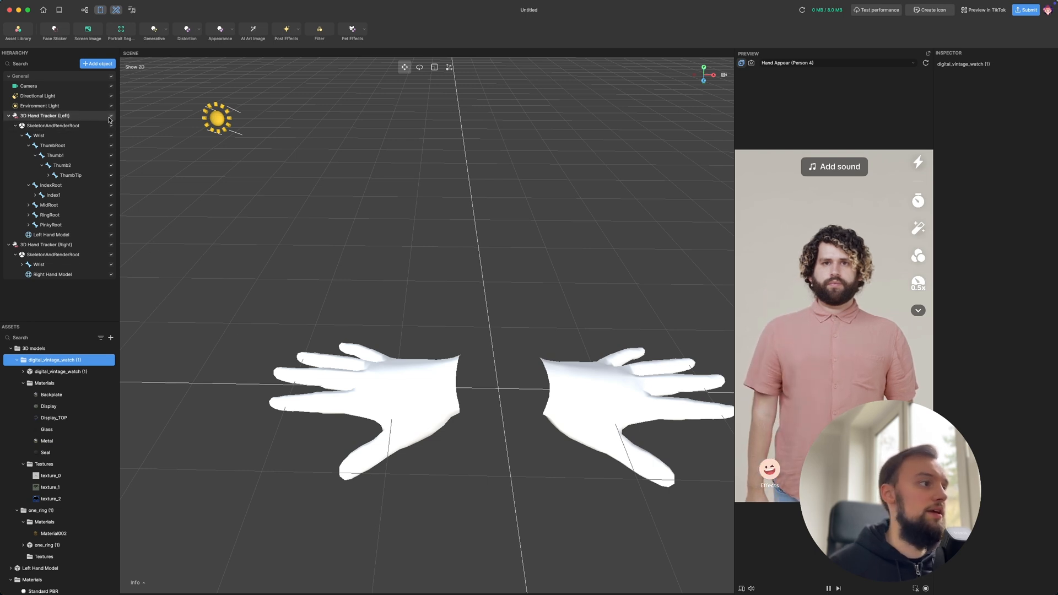
pyautogui.click(111, 117)
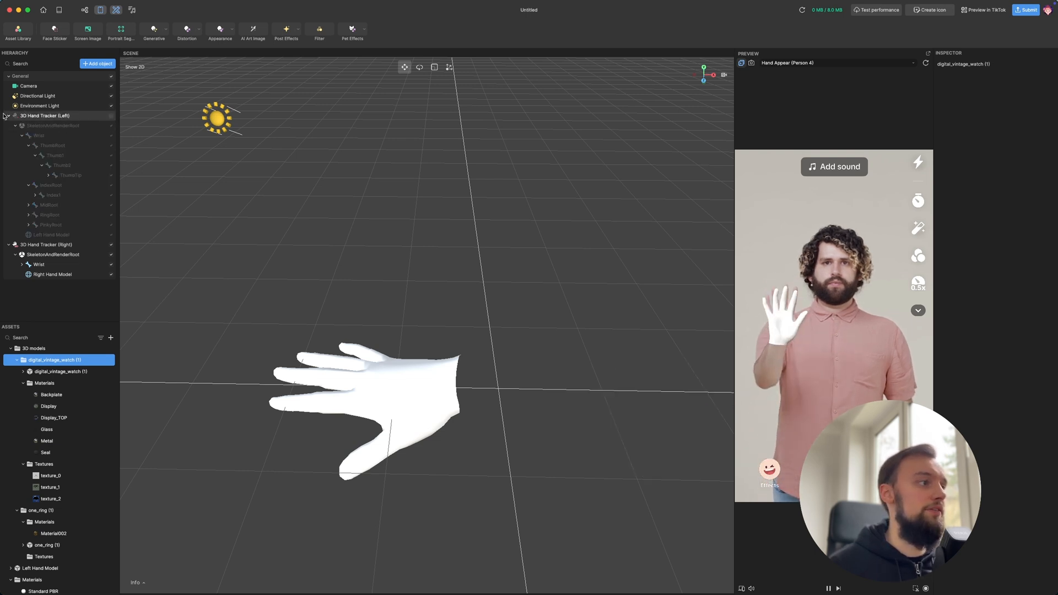
pyautogui.click(8, 116)
pyautogui.scroll(2, 338, 402)
pyautogui.scroll(-2, 337, 401)
pyautogui.hscroll(-4, 331, 395)
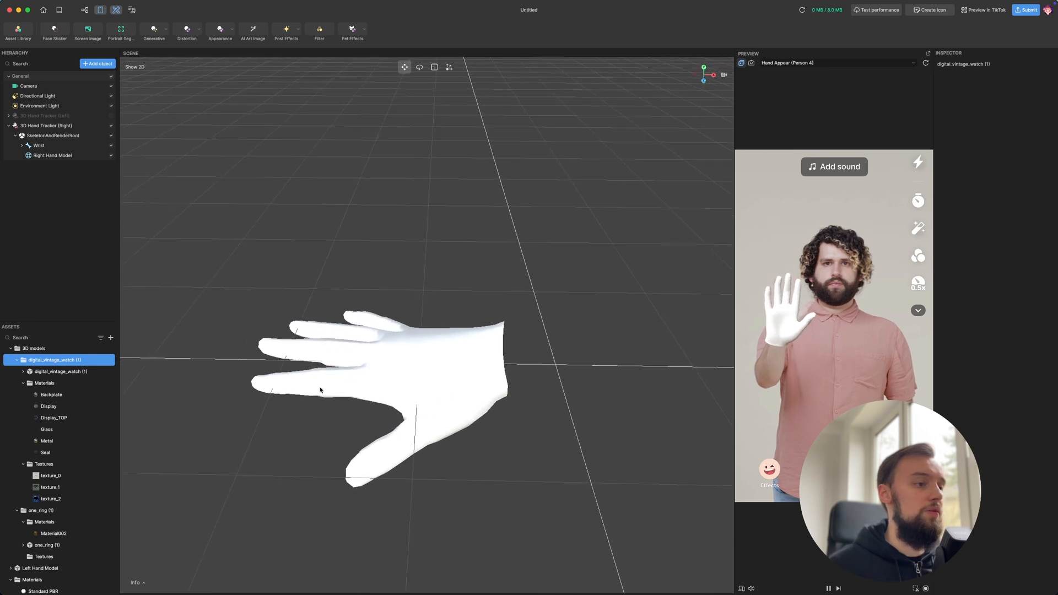
# - Expand the right hand tracker's Wrist and RingRoot joints, and select RingRoot to examine its position at the ring finger's base
pyautogui.click(22, 145)
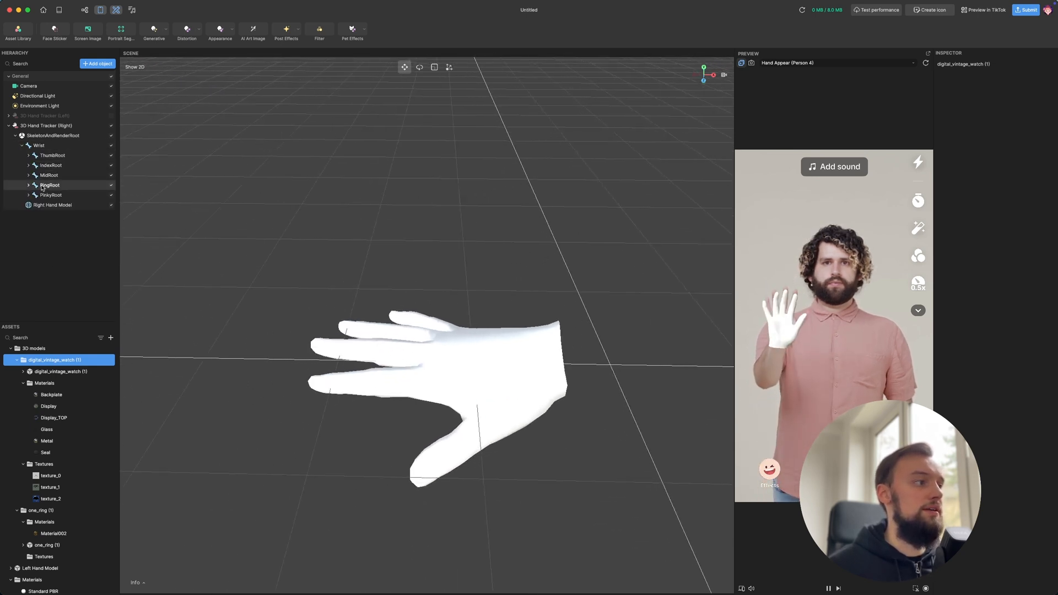
pyautogui.click(29, 186)
pyautogui.click(40, 187)
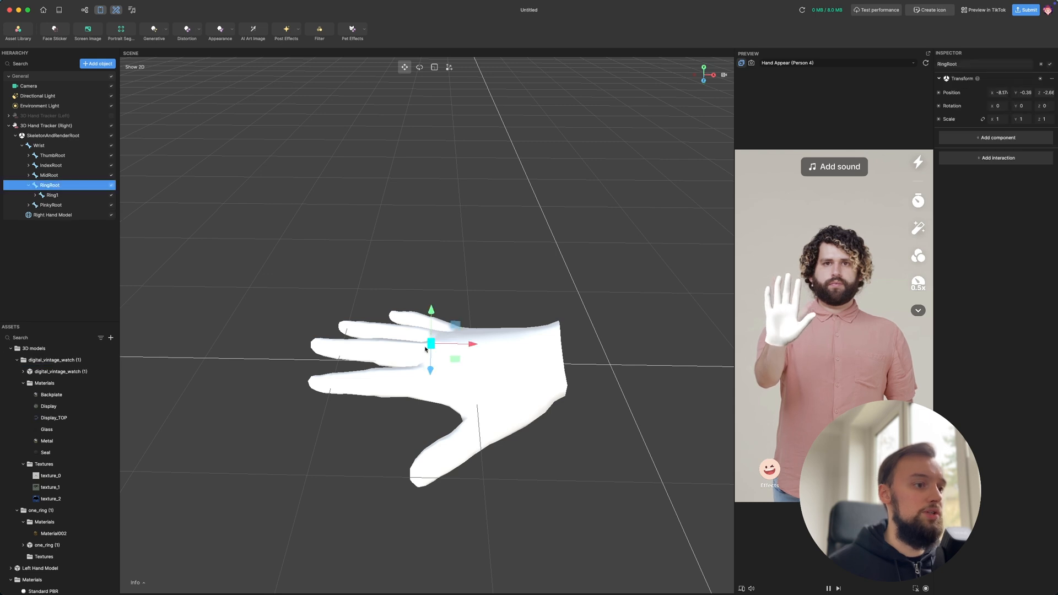
pyautogui.scroll(5, 433, 355)
pyautogui.moveTo(425, 360); pyautogui.dragTo(450, 341, button='right')
pyautogui.moveTo(596, 140); pyautogui.dragTo(593, 165, button='right')
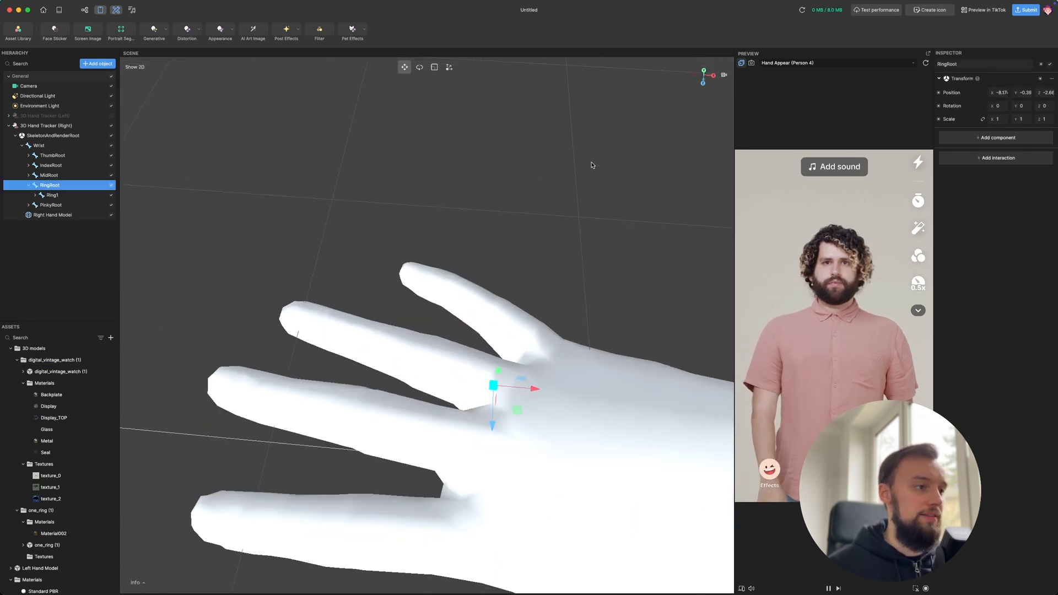
pyautogui.click(36, 197)
pyautogui.click(55, 187)
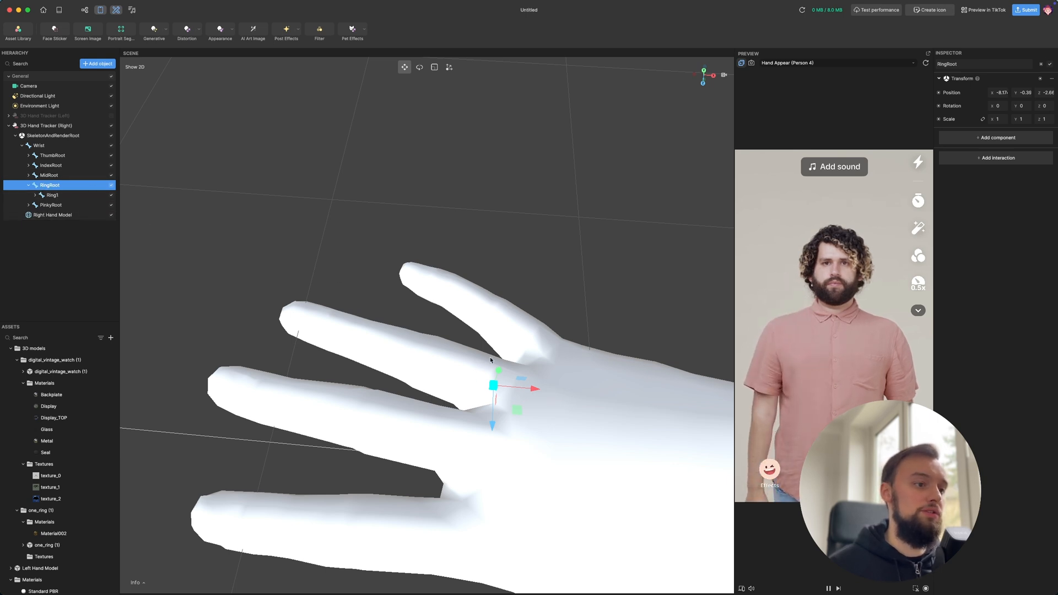
pyautogui.moveTo(477, 379); pyautogui.dragTo(468, 373, button='middle')
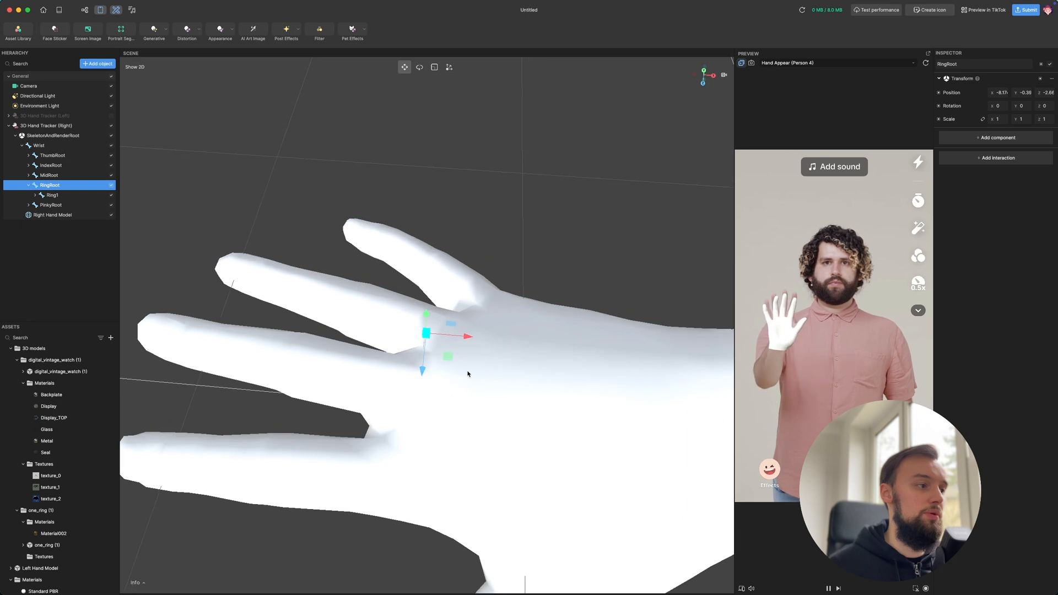
# - Attach the one_ring (1) model from the 3D models assets to the right hand's RingRoot joint
pyautogui.click(23, 384)
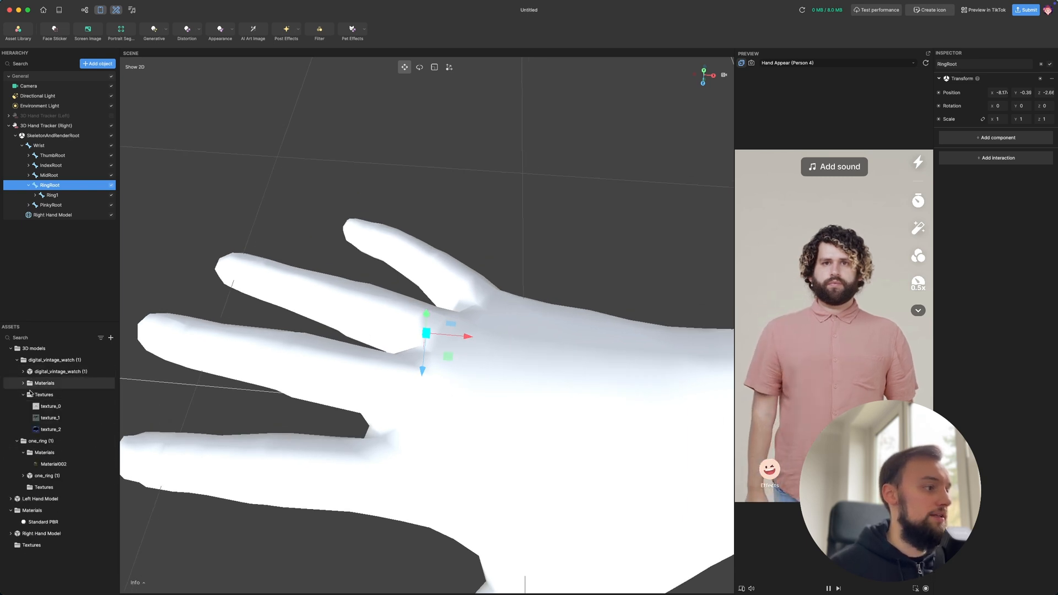
pyautogui.moveTo(44, 476); pyautogui.dragTo(54, 187)
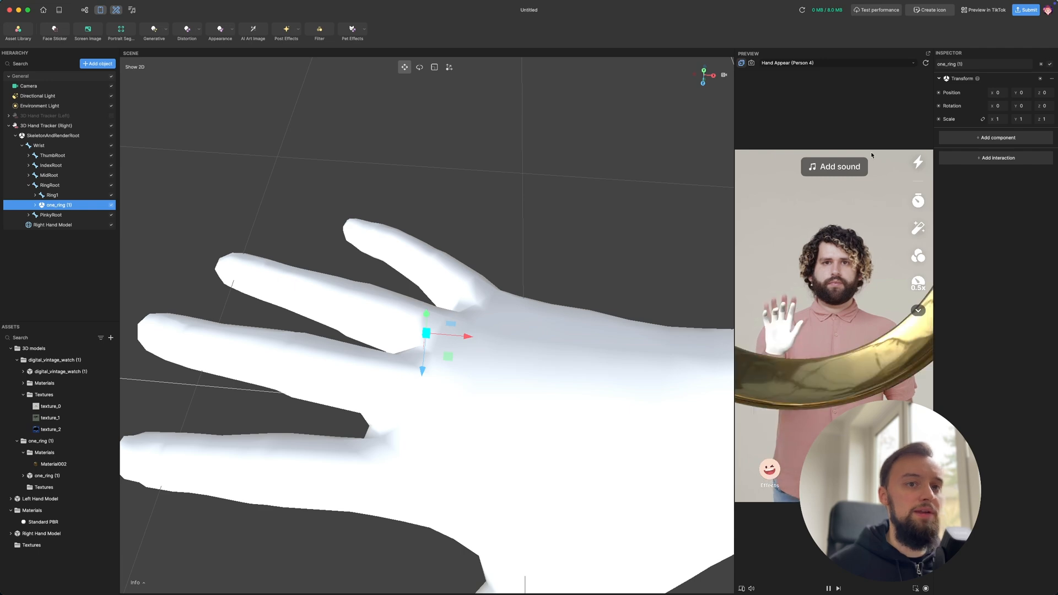
pyautogui.scroll(-10, 426, 327)
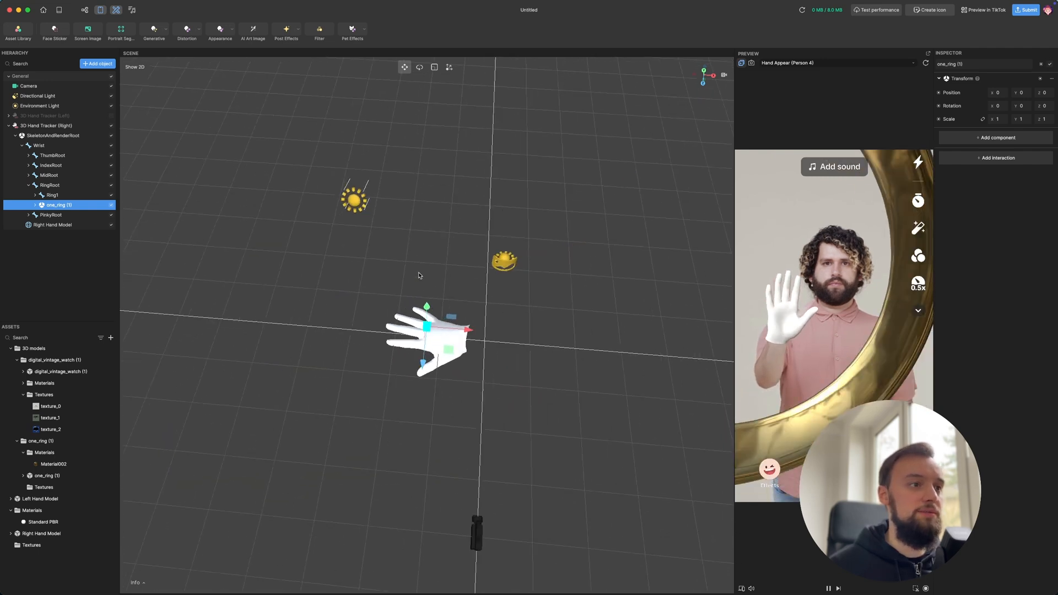
pyautogui.moveTo(425, 328); pyautogui.dragTo(411, 364, button='right')
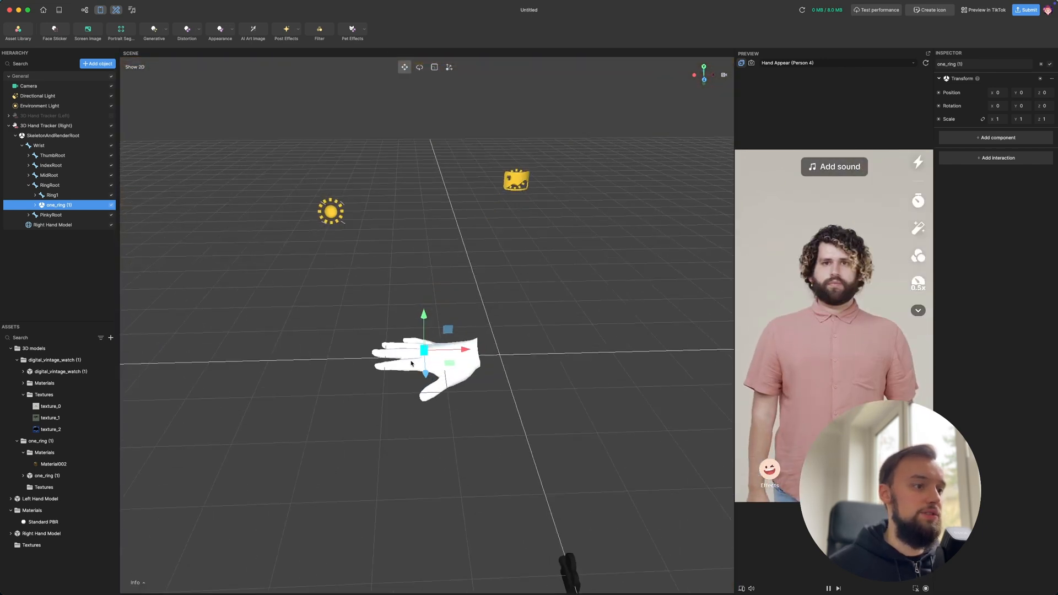
# - Set the uniform scale of the one_ring (1) object to 0.01
pyautogui.click(53, 206)
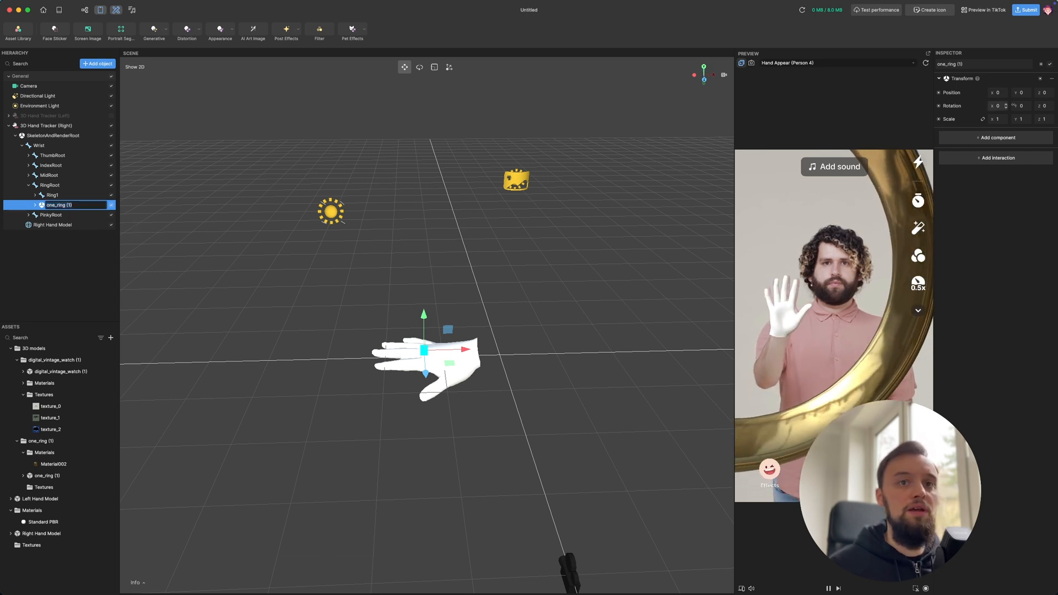
pyautogui.click(982, 119)
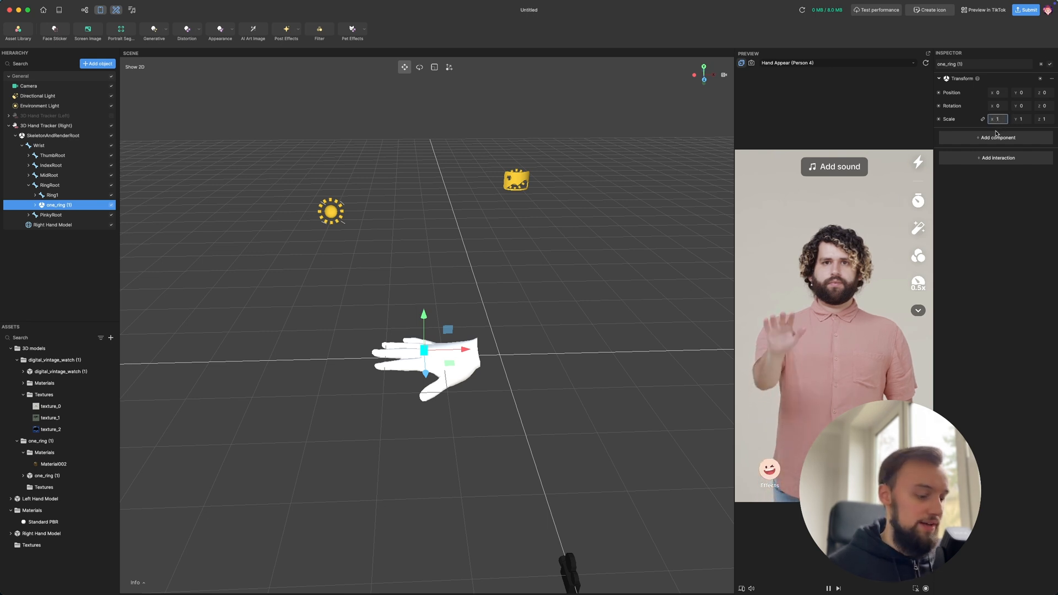
pyautogui.write('0')
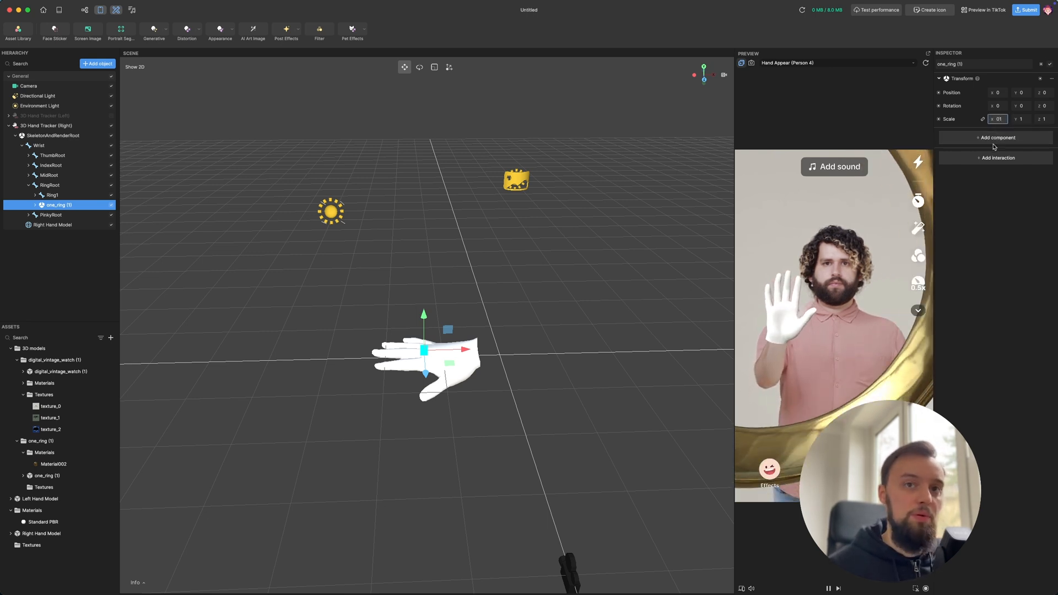
pyautogui.write('.0')
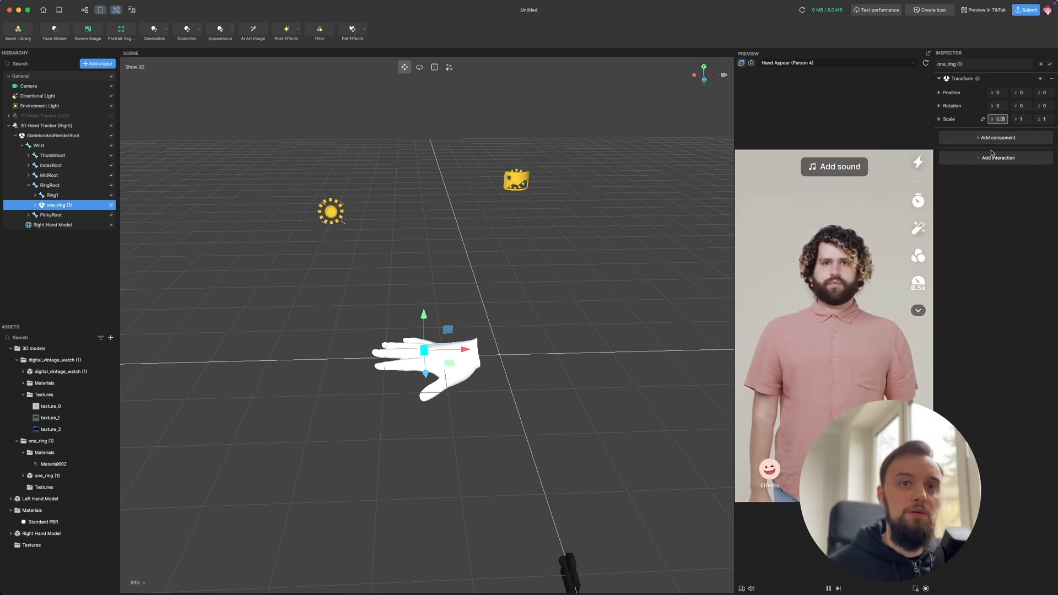
pyautogui.press('Return')
pyautogui.scroll(-2, 446, 364)
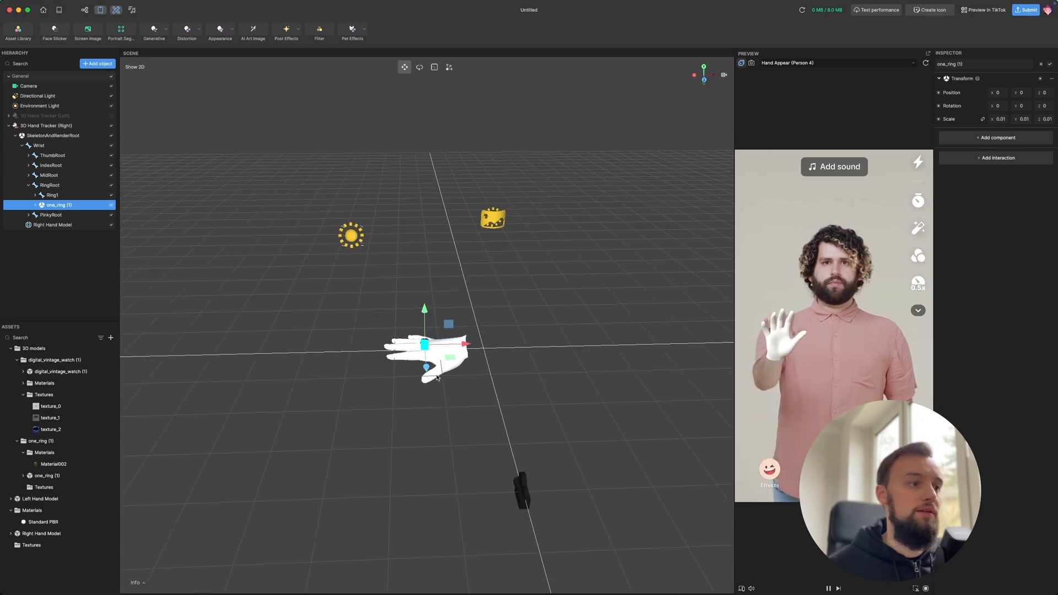
# - Rotate one_ring (1) about 88.5° around Z so it encircles the ring finger, and shift it to center it on the finger
pyautogui.scroll(8, 445, 365)
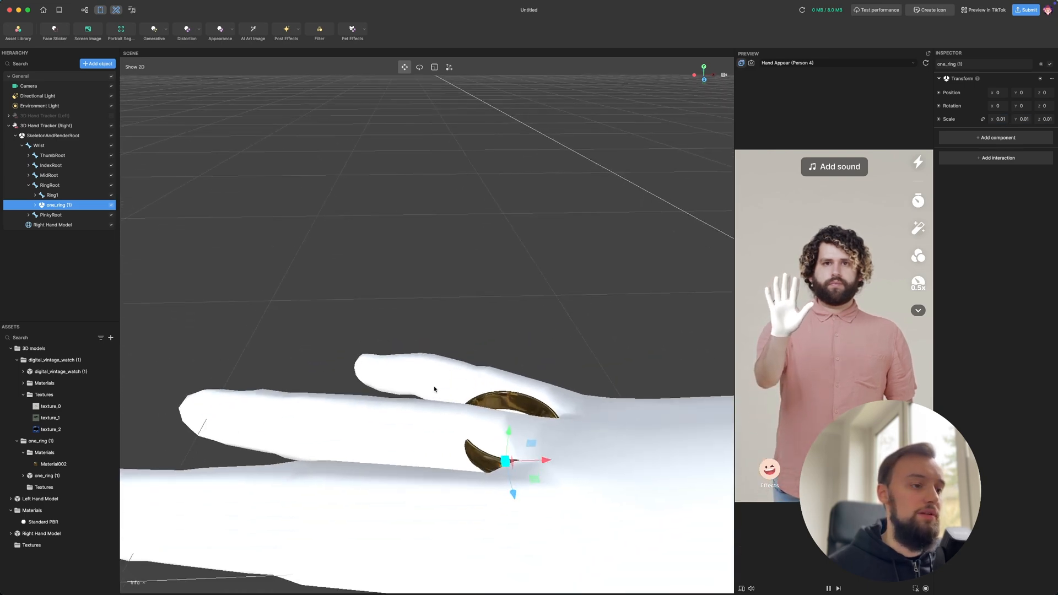
pyautogui.moveTo(516, 379); pyautogui.dragTo(504, 367, button='middle')
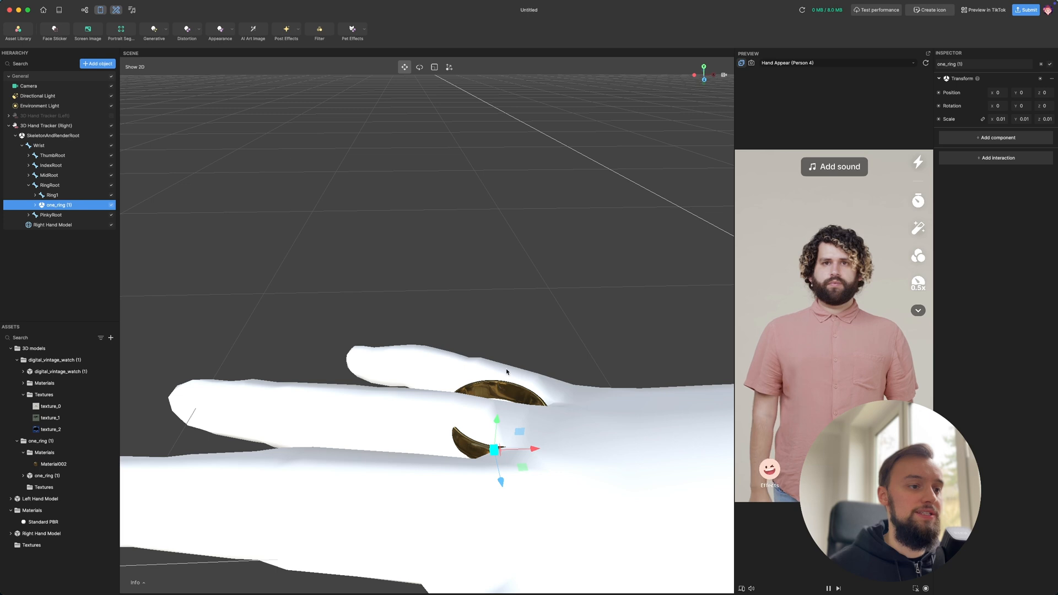
pyautogui.moveTo(571, 409); pyautogui.dragTo(504, 375, button='middle')
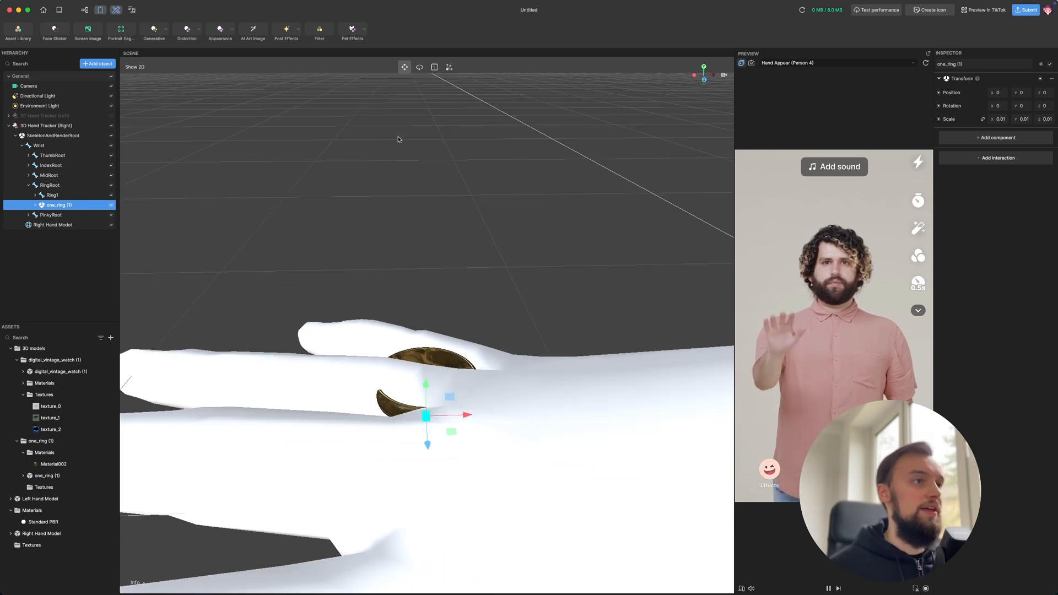
pyautogui.click(419, 67)
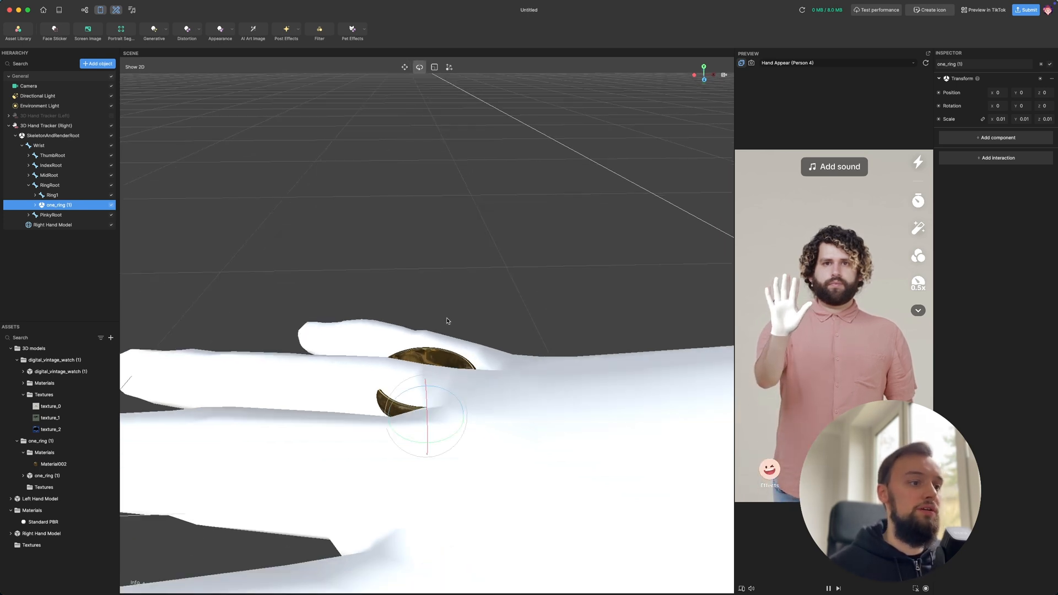
pyautogui.moveTo(443, 391); pyautogui.dragTo(349, 387)
pyautogui.press('w')
pyautogui.moveTo(423, 396); pyautogui.dragTo(423, 377)
pyautogui.moveTo(391, 341); pyautogui.dragTo(390, 368, button='right')
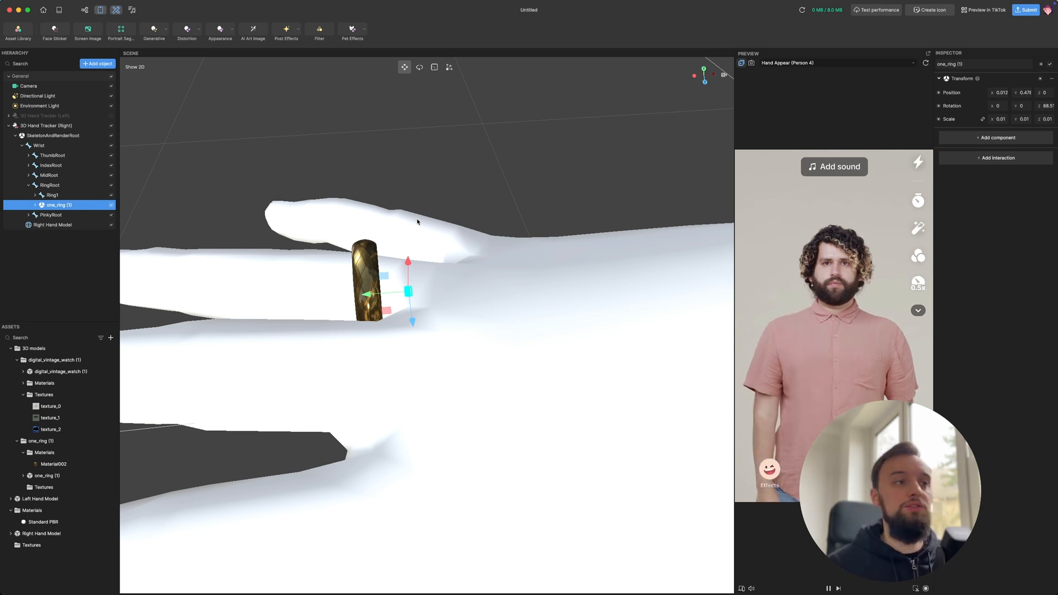
# - Expand one_ring (1) to its Sketchfab_model child and nudge that child slightly along the finger toward the palm
pyautogui.click(35, 205)
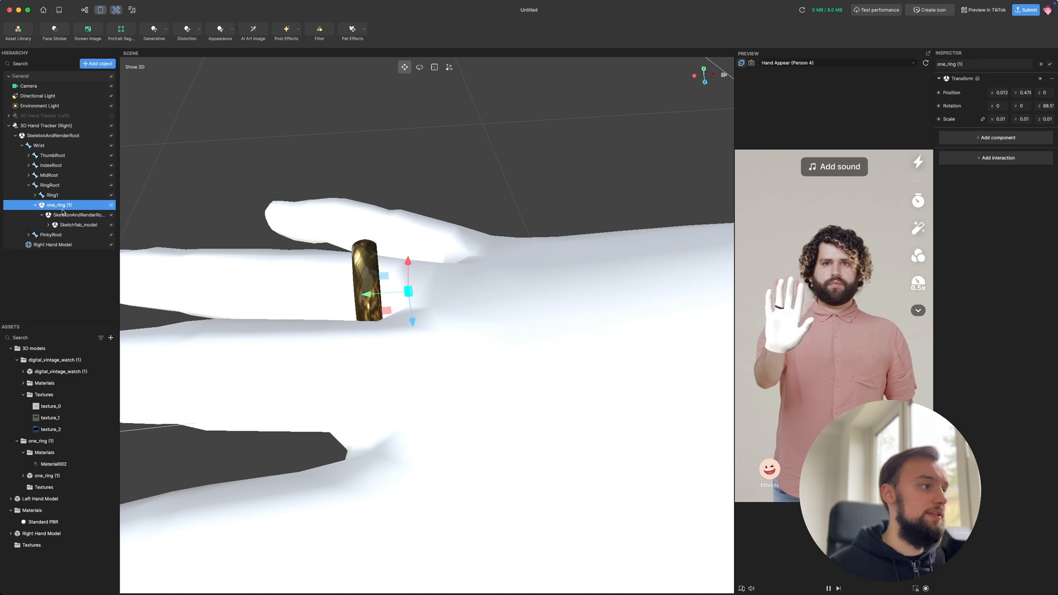
pyautogui.scroll(5, 147, 236)
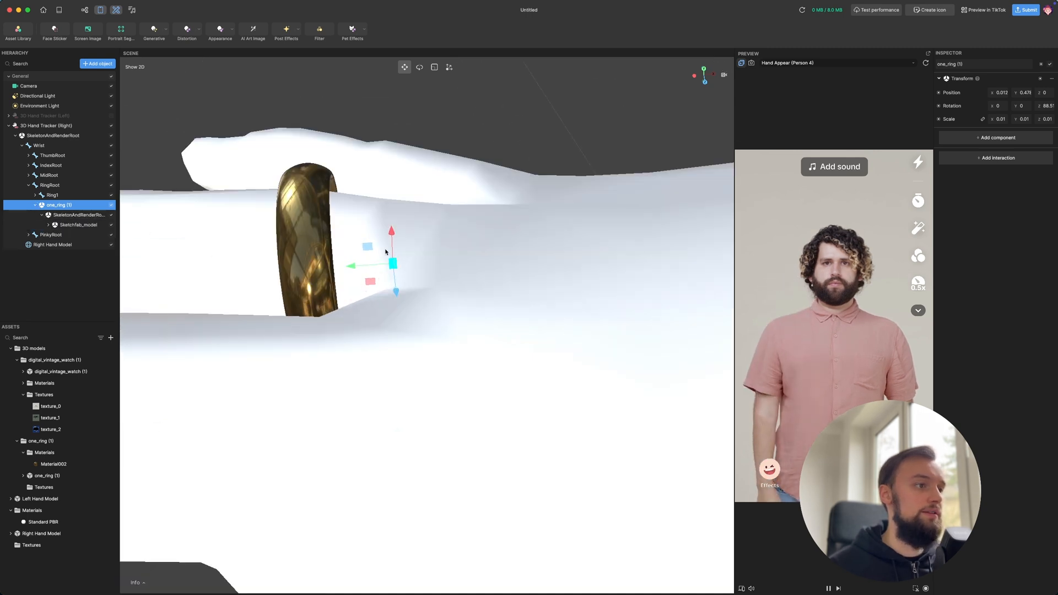
pyautogui.scroll(-2, 384, 267)
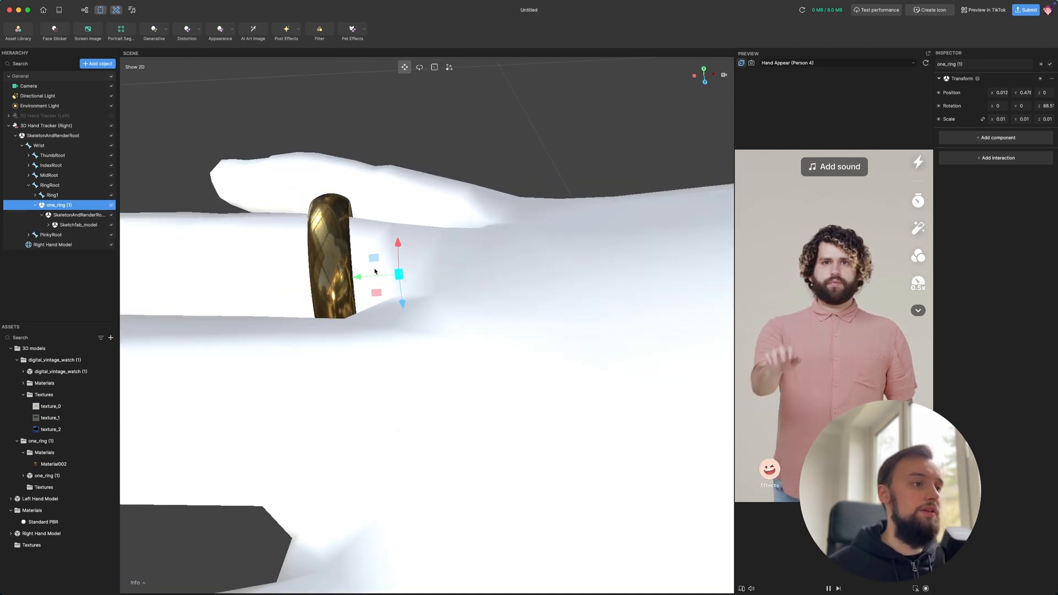
pyautogui.scroll(3, 374, 271)
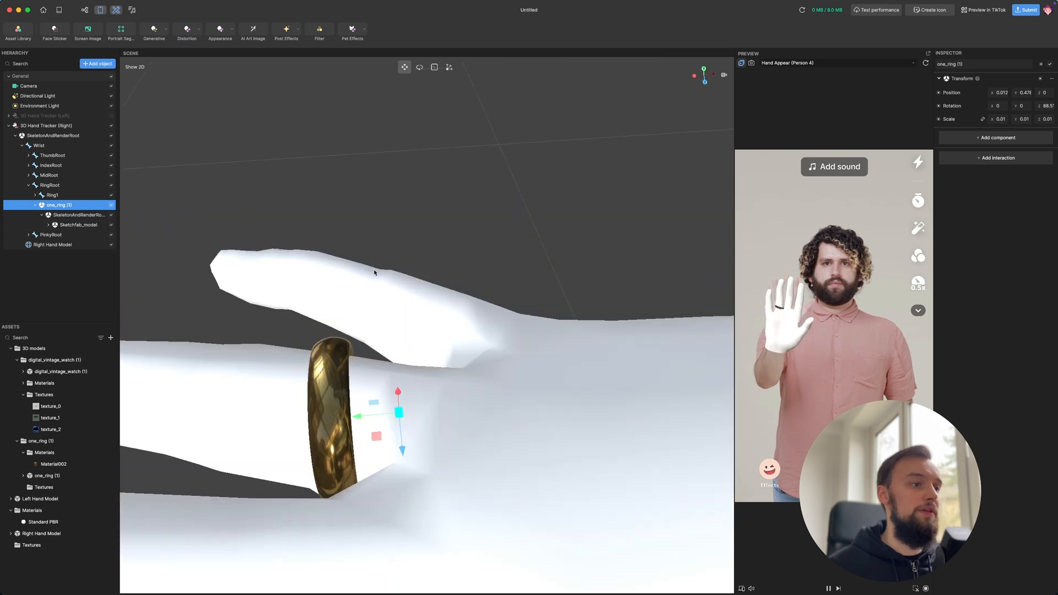
pyautogui.scroll(-5, 375, 271)
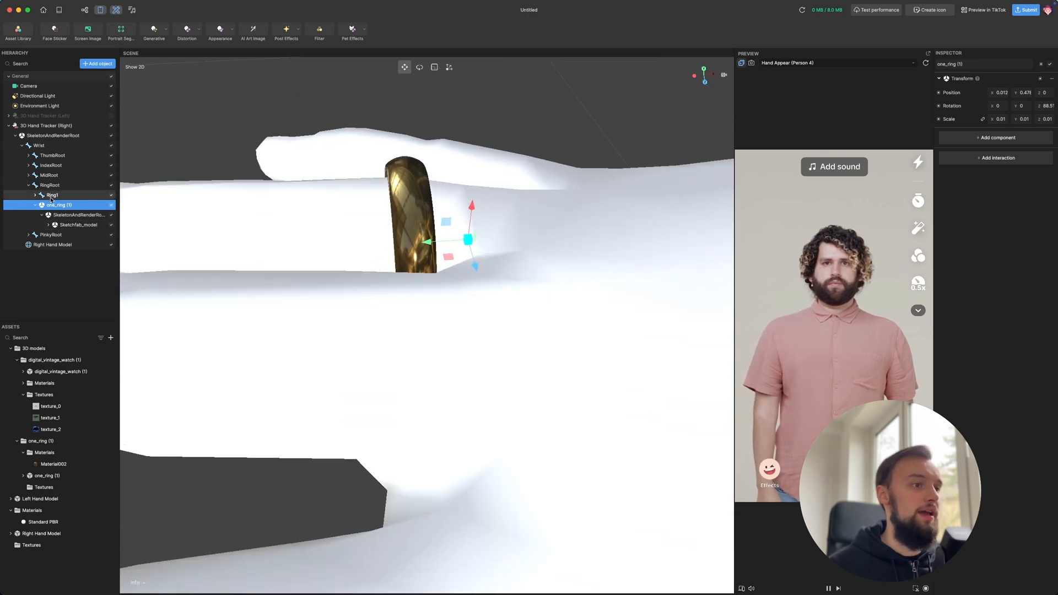
pyautogui.click(51, 196)
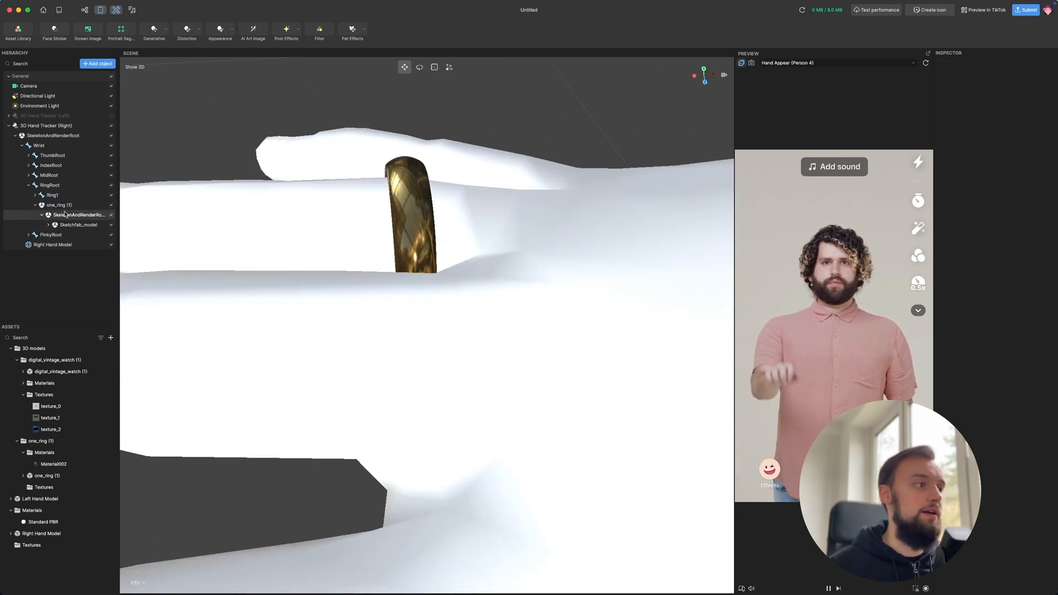
pyautogui.click(77, 225)
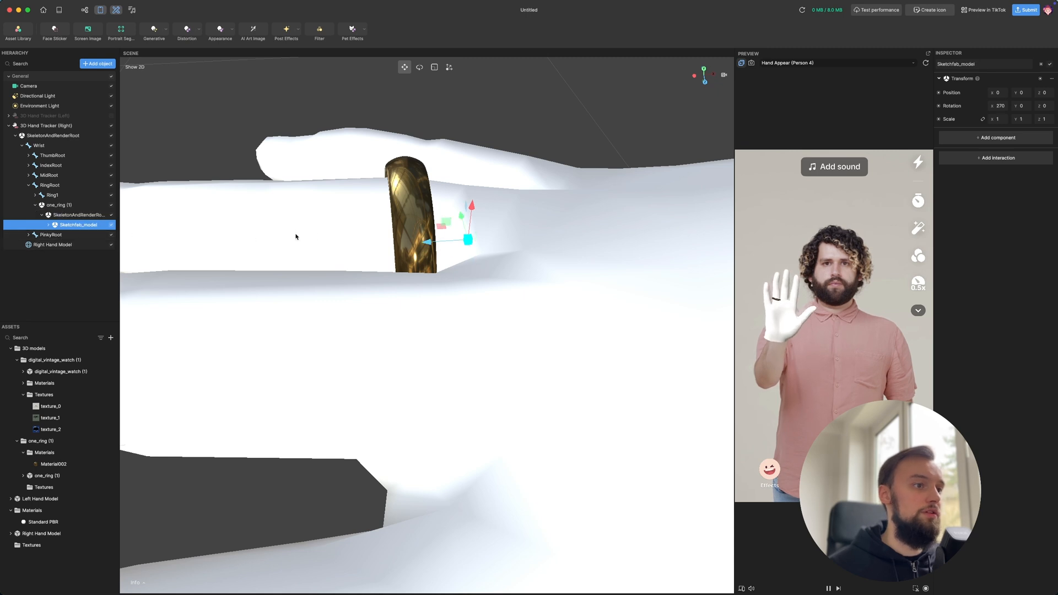
pyautogui.moveTo(448, 244); pyautogui.dragTo(451, 244)
# - Expand Sketchfab_model and Root, and move the Circle mesh toward the palm to a Z position of about 0.07, near the ring's pivot
pyautogui.click(47, 225)
pyautogui.click(67, 236)
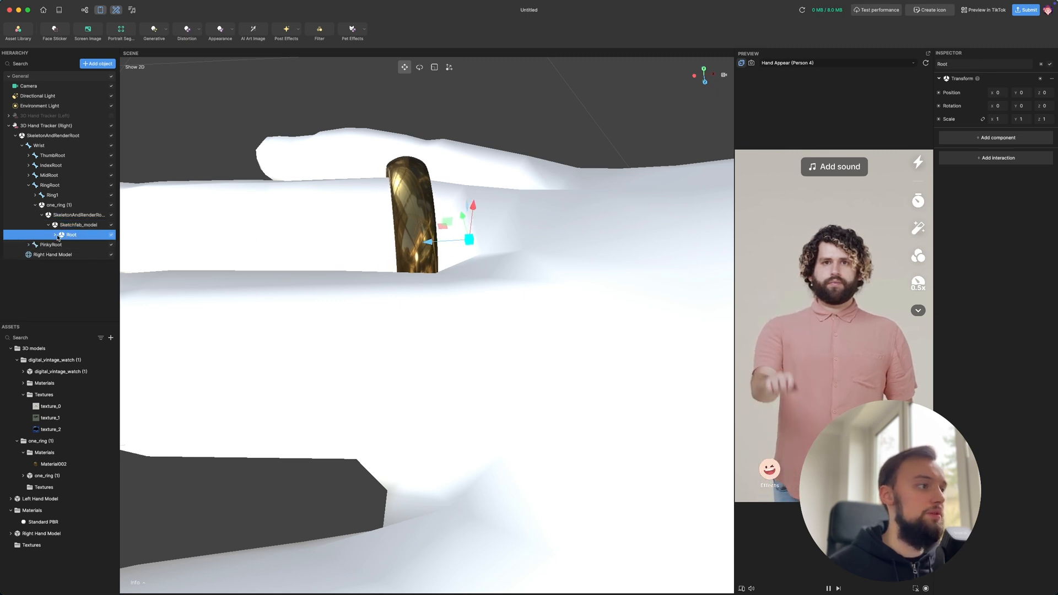
pyautogui.click(56, 235)
pyautogui.click(72, 246)
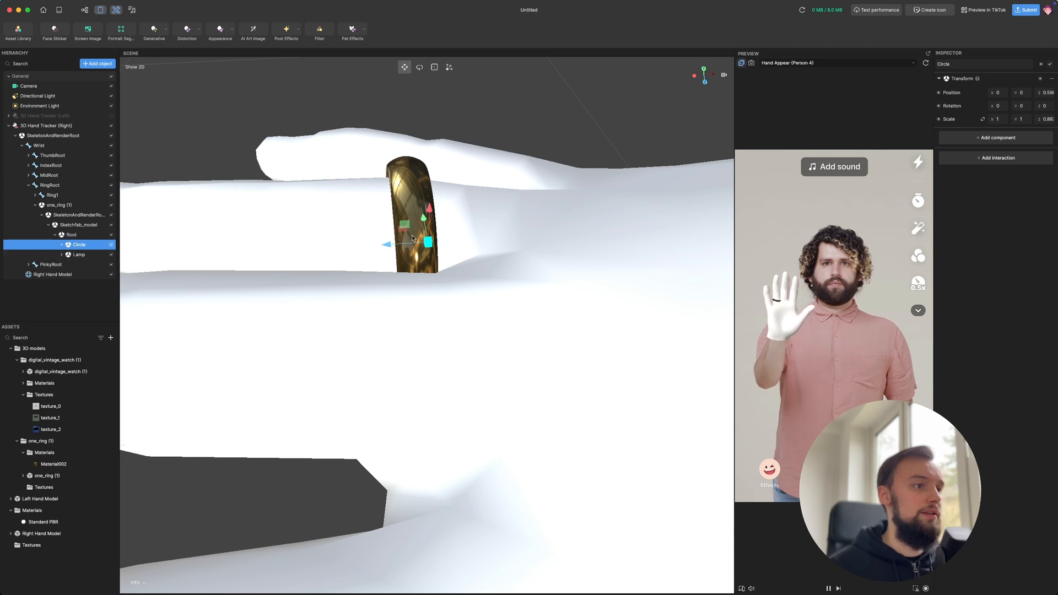
pyautogui.moveTo(395, 246); pyautogui.dragTo(429, 243)
# - Disable the Lamp object inside the ring model's Root
pyautogui.click(85, 255)
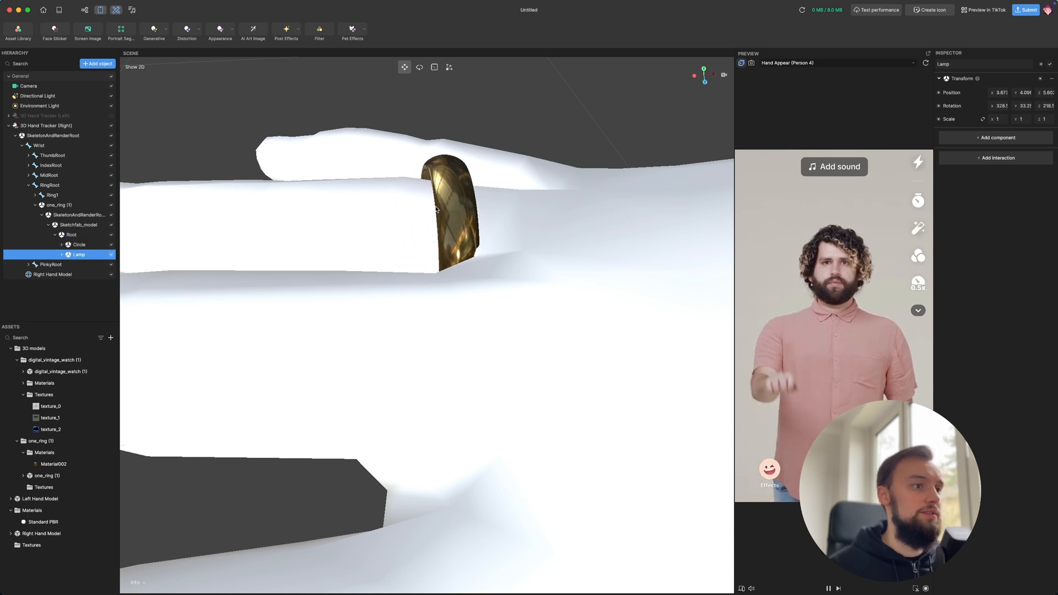
pyautogui.scroll(-5, 468, 225)
pyautogui.scroll(5, 408, 224)
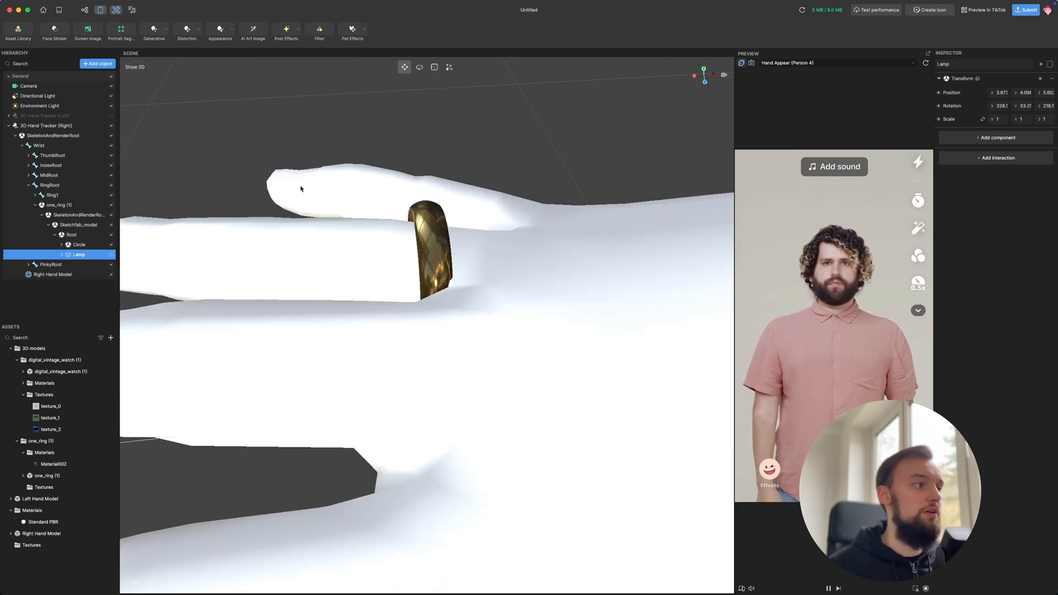
# - Compare Circle with the pivot of one_ring (1), and move Circle farther toward the palm to a Z position of about -0.18
pyautogui.click(93, 206)
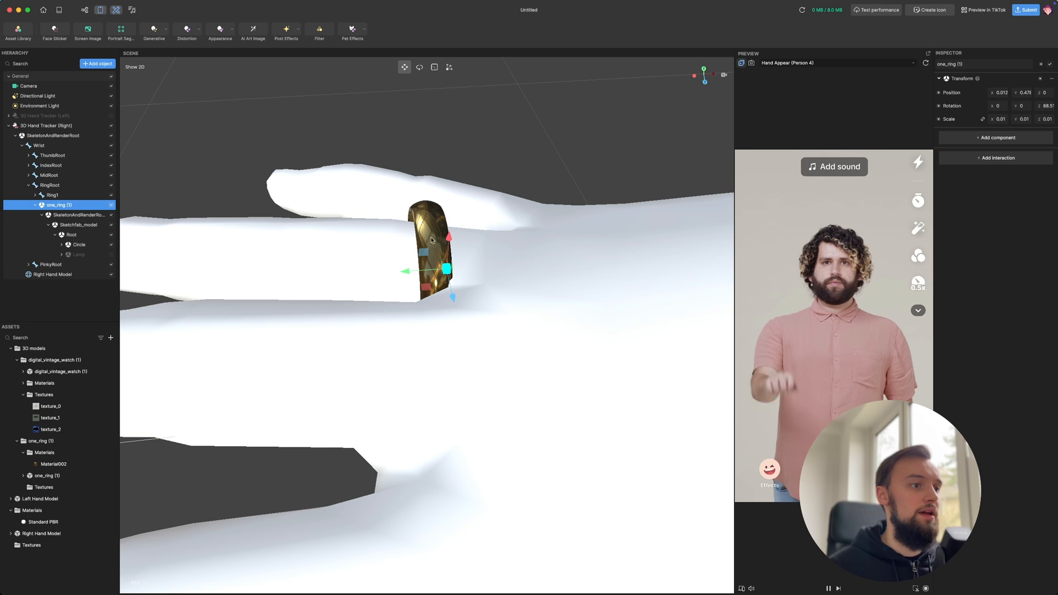
pyautogui.hscroll(4, 441, 241)
pyautogui.hscroll(-4, 443, 241)
pyautogui.scroll(3, 445, 242)
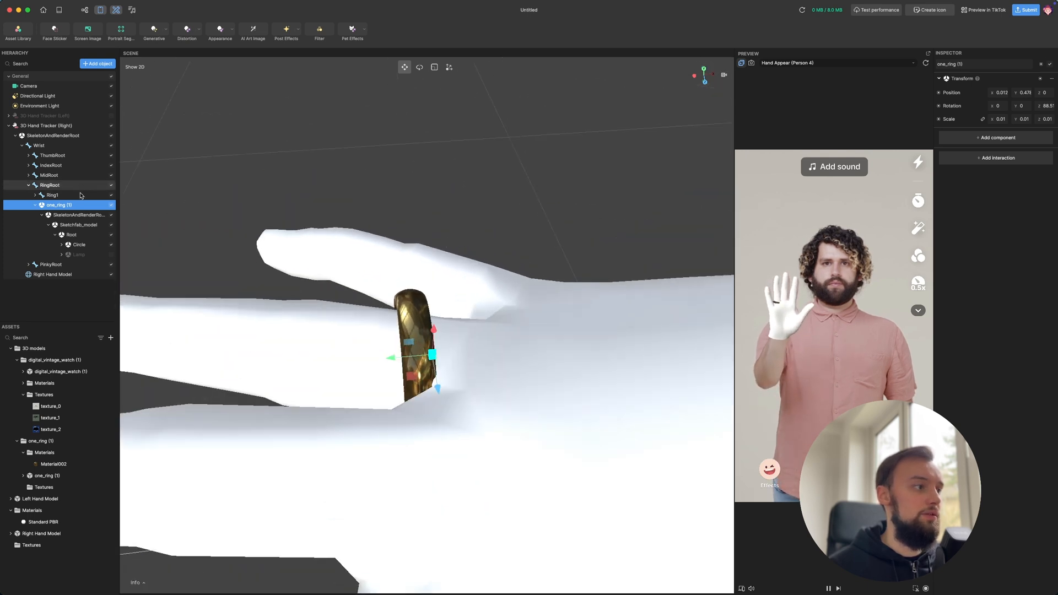
pyautogui.click(87, 245)
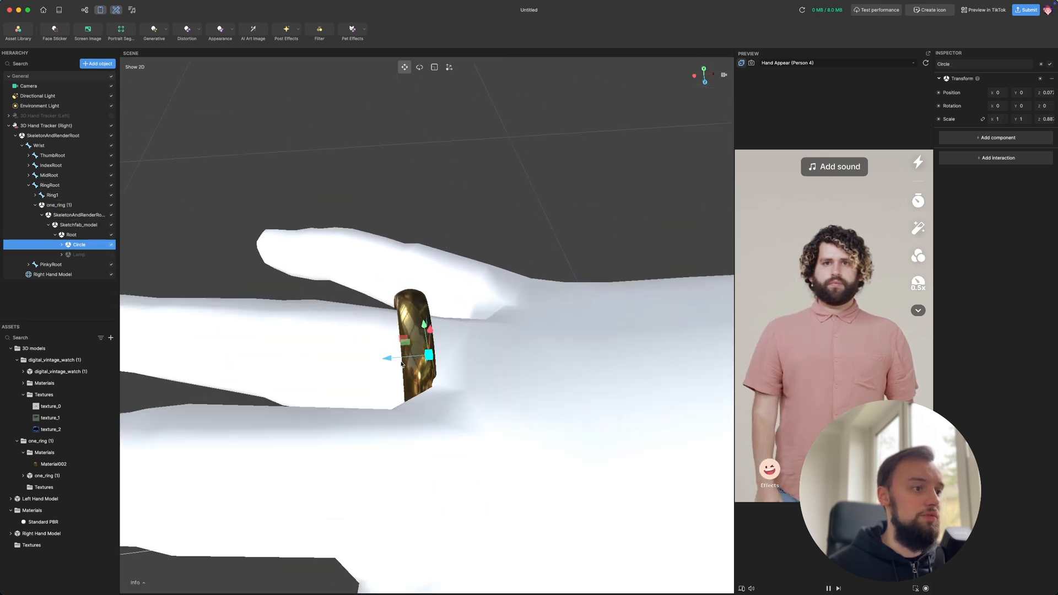
pyautogui.moveTo(398, 360); pyautogui.dragTo(413, 359)
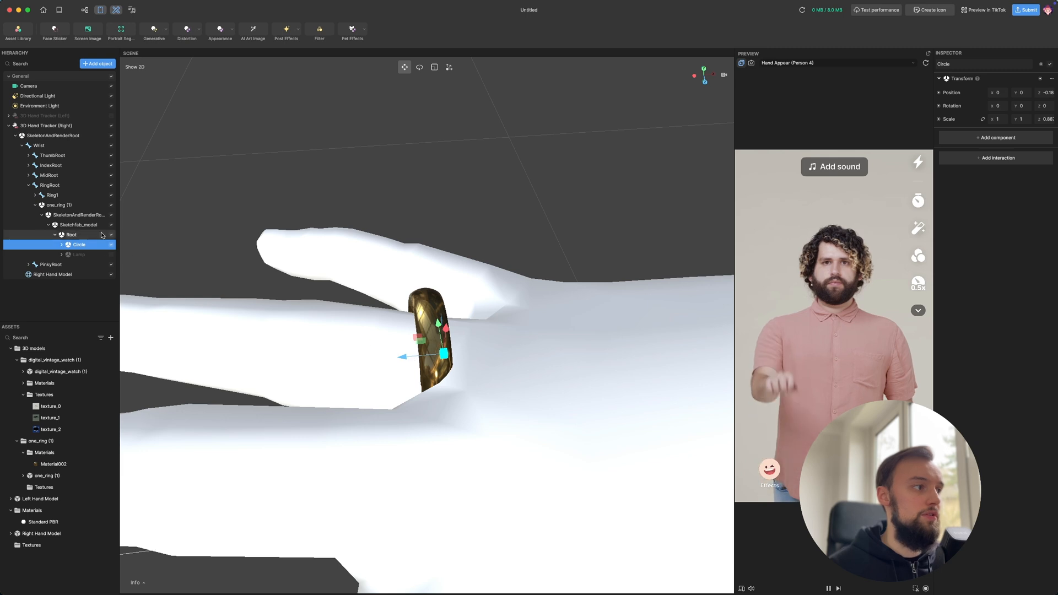
# - Collapse one_ring (1) and move the whole ring along the ring finger, away from the knuckle toward the fingertip
pyautogui.click(58, 205)
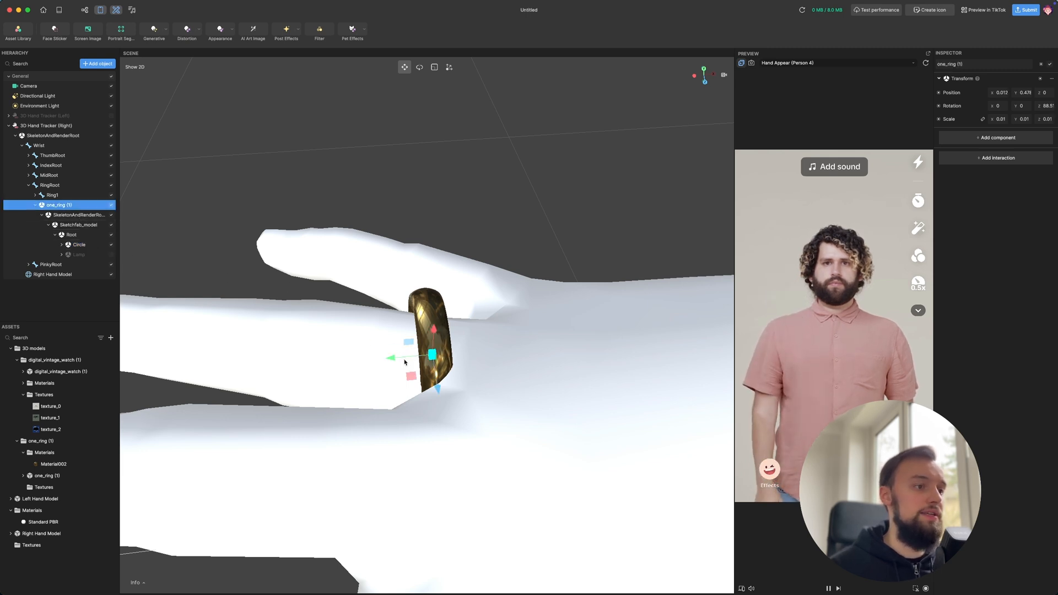
pyautogui.click(36, 206)
pyautogui.moveTo(407, 356); pyautogui.dragTo(373, 342)
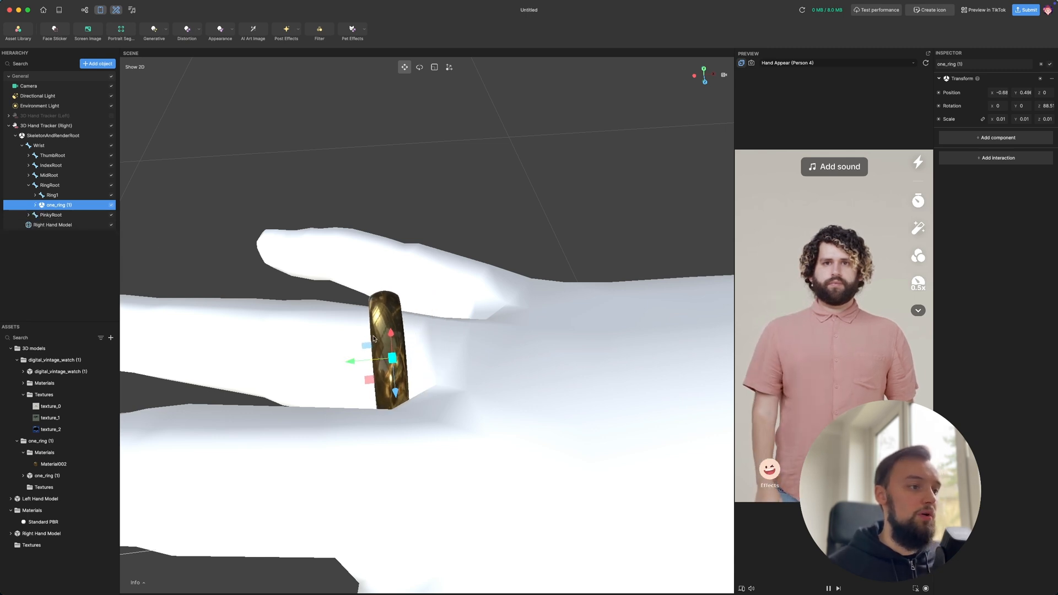
# - Rotate one_ring (1) to a Y rotation of about 342° so it follows the ring finger's direction
pyautogui.press('e')
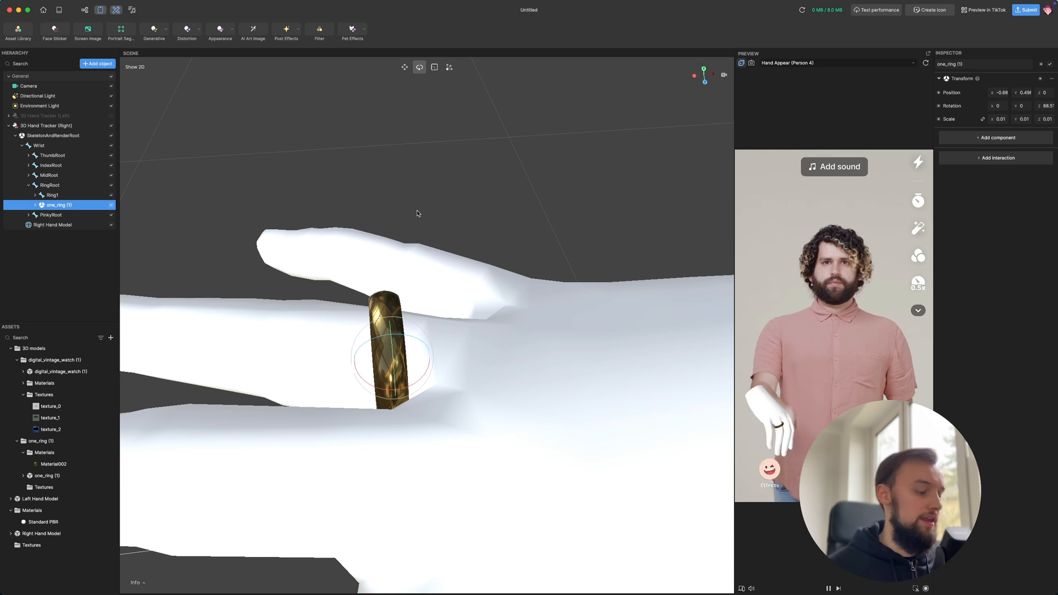
pyautogui.moveTo(421, 382); pyautogui.dragTo(368, 380)
pyautogui.moveTo(368, 380); pyautogui.dragTo(526, 326, button='right')
# - Shift one_ring (1) toward the palm side of the finger and enlarge it to a uniform scale of about 0.011
pyautogui.press('w')
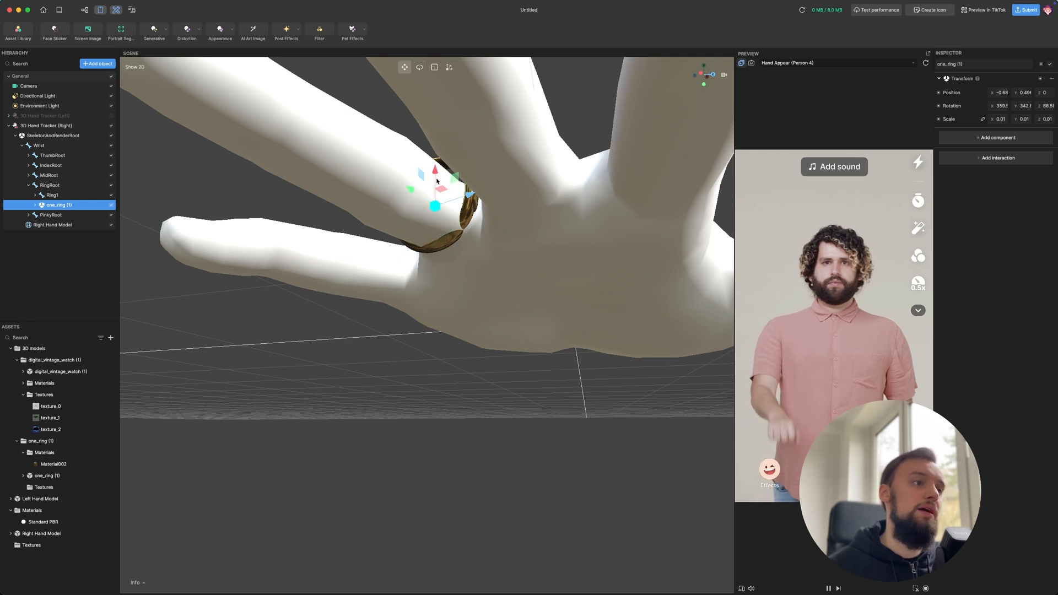
pyautogui.moveTo(436, 180); pyautogui.dragTo(440, 191)
pyautogui.press('e')
pyautogui.press('r')
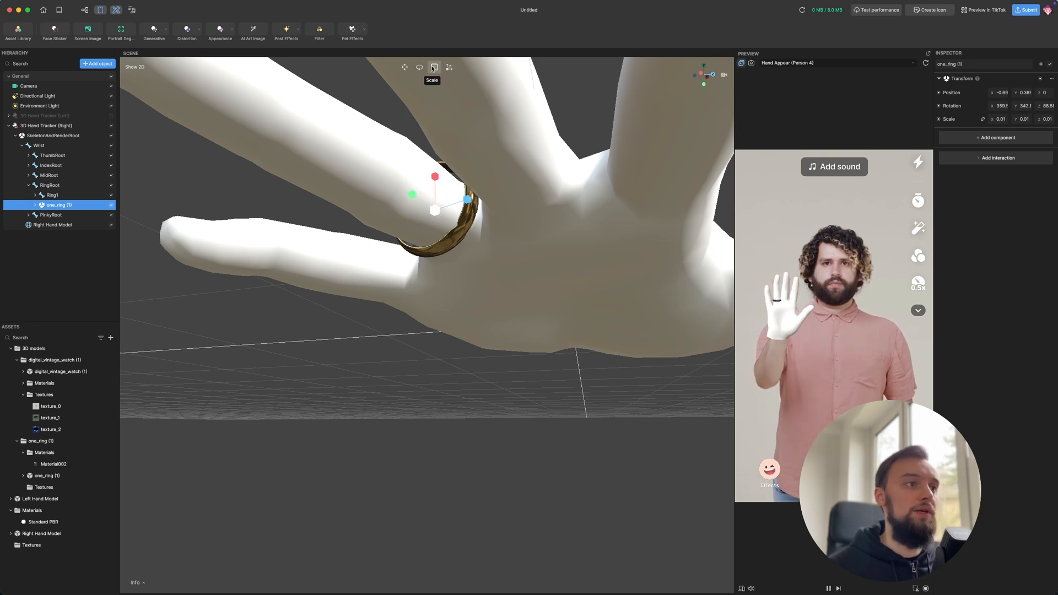
pyautogui.moveTo(436, 209); pyautogui.dragTo(457, 206)
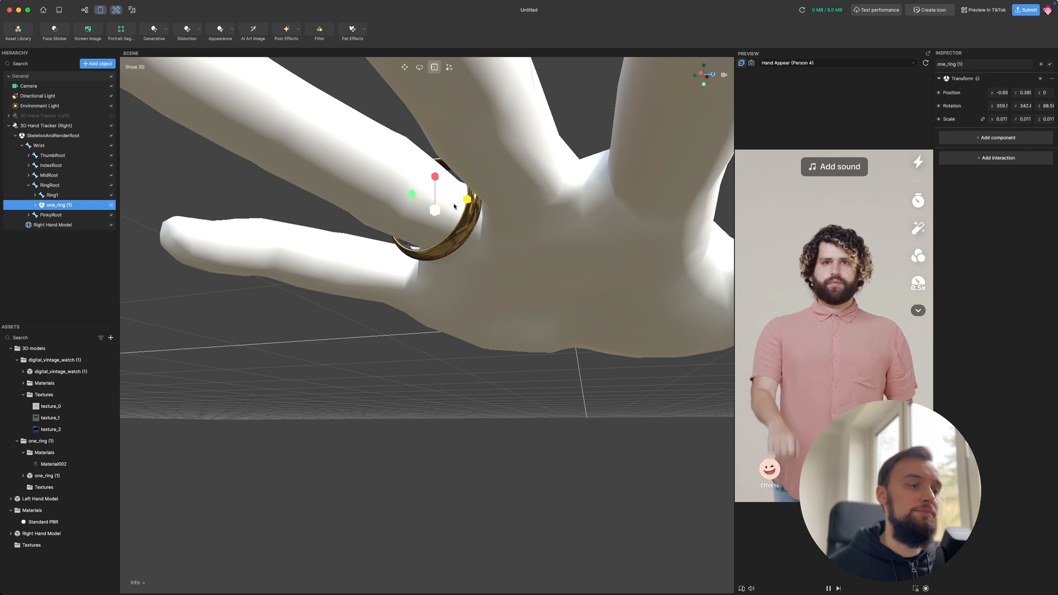
# - Lower one_ring (1) to a Y position of about 0.34 and check its fit around the ring finger
pyautogui.moveTo(504, 190); pyautogui.dragTo(471, 341, button='right')
pyautogui.press('w')
pyautogui.moveTo(494, 362); pyautogui.dragTo(494, 361)
pyautogui.moveTo(525, 338)
pyautogui.mouseDown(button='right')
pyautogui.moveTo(517, 376)
pyautogui.moveTo(513, 362)
pyautogui.moveTo(520, 371)
pyautogui.moveTo(530, 341)
pyautogui.mouseUp(button='right')
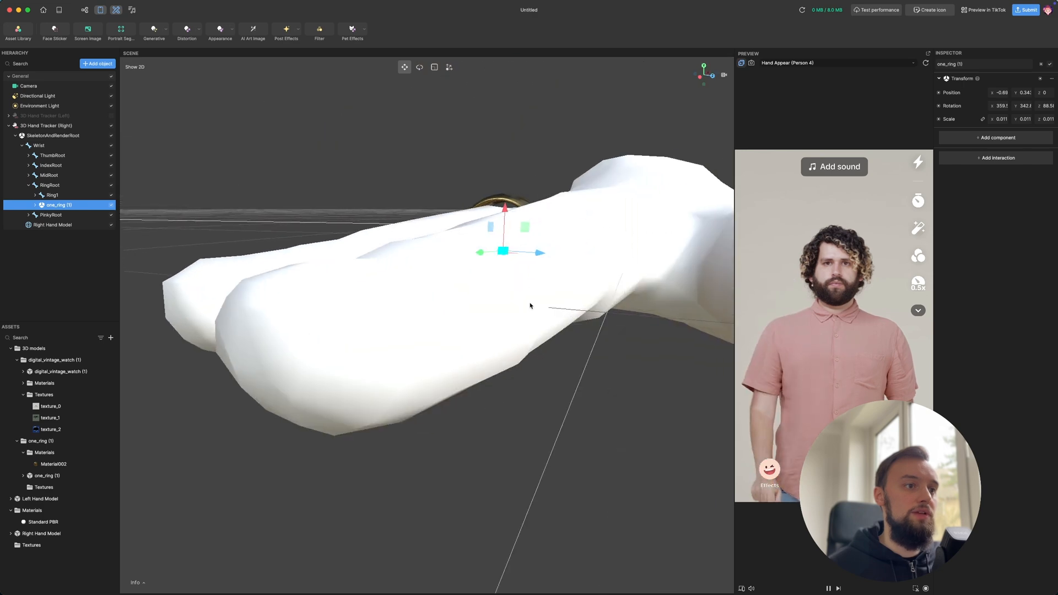
pyautogui.moveTo(531, 220); pyautogui.dragTo(546, 283, button='right')
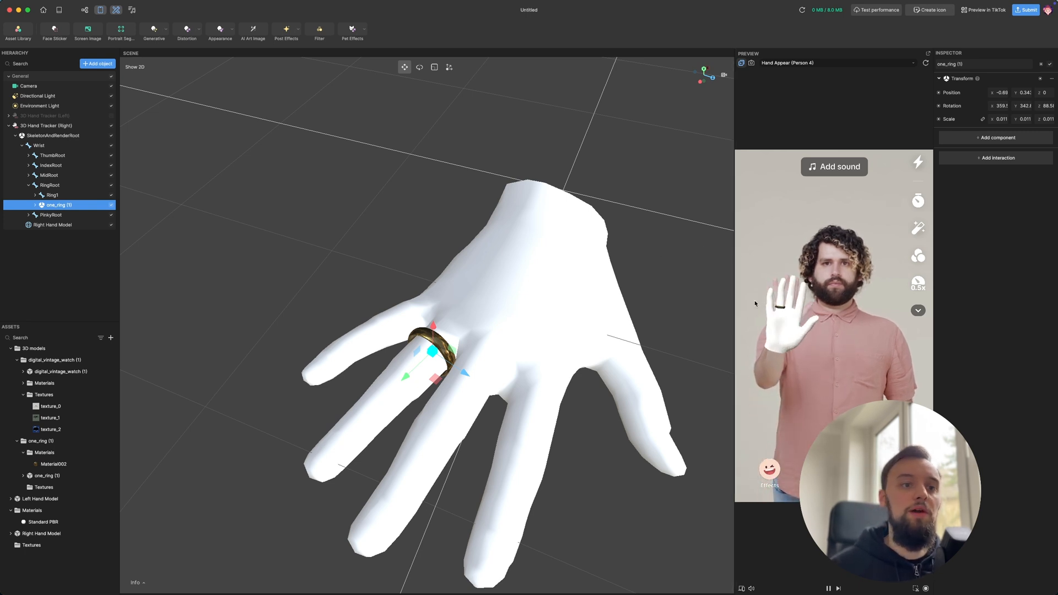
pyautogui.click(361, 258)
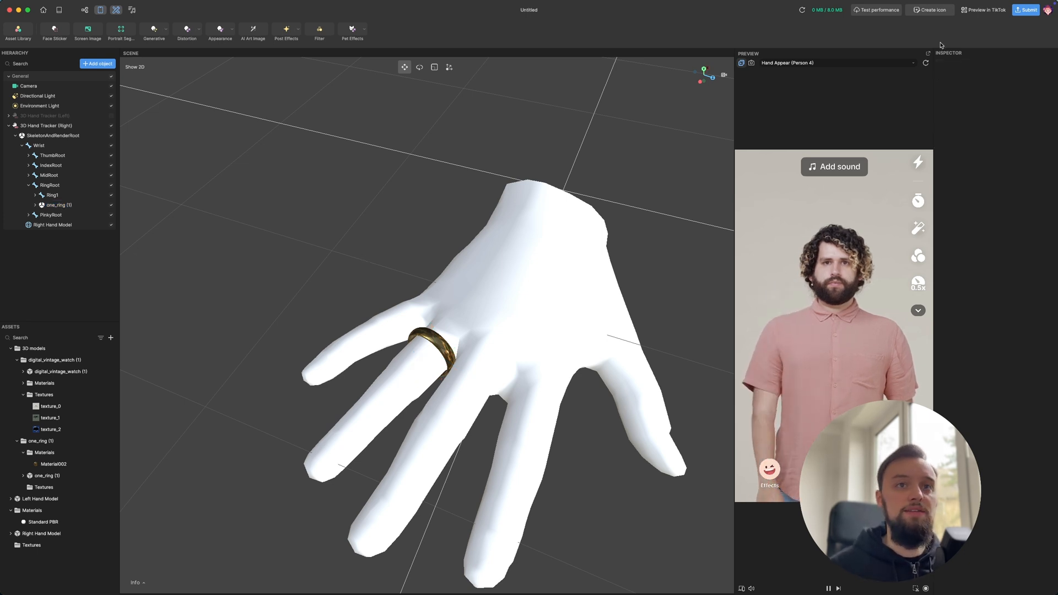
pyautogui.click(964, 14)
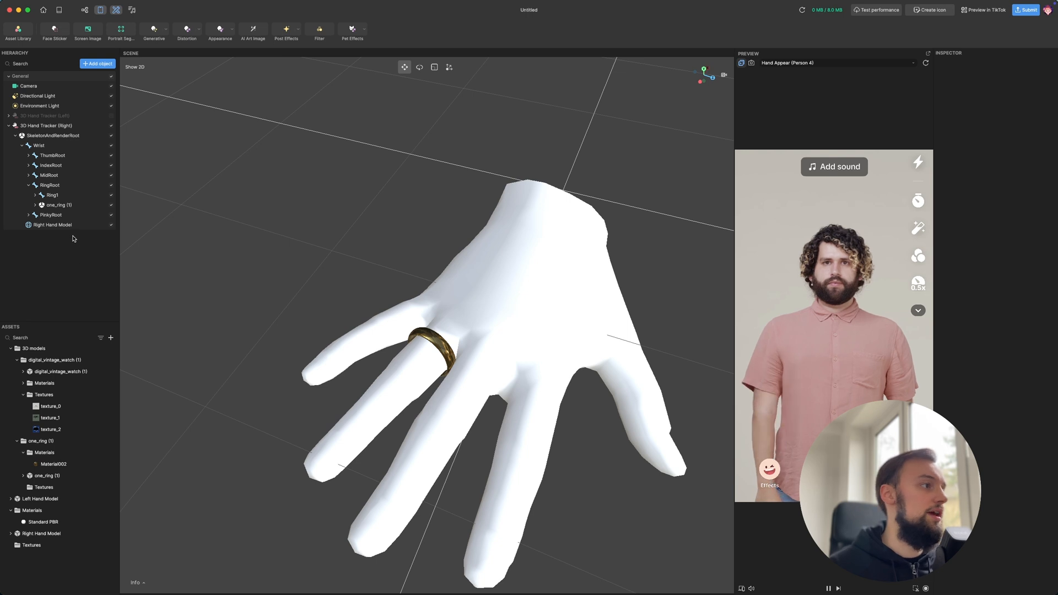
# - Add the digital_vintage_watch (1) model to the scene as a child of the right hand's Wrist joint
pyautogui.click(26, 186)
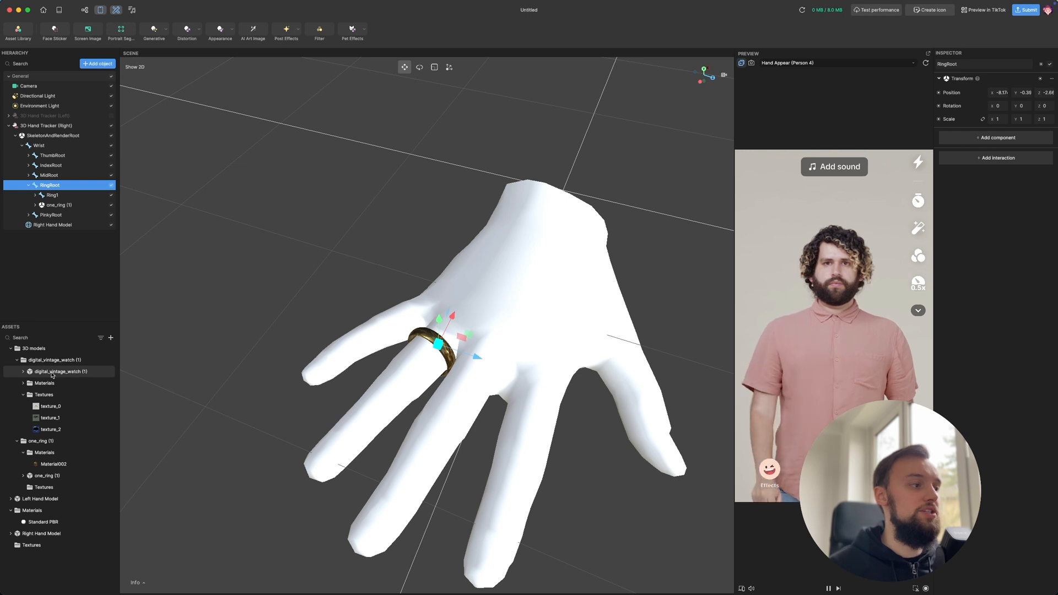
pyautogui.moveTo(71, 373); pyautogui.dragTo(43, 147)
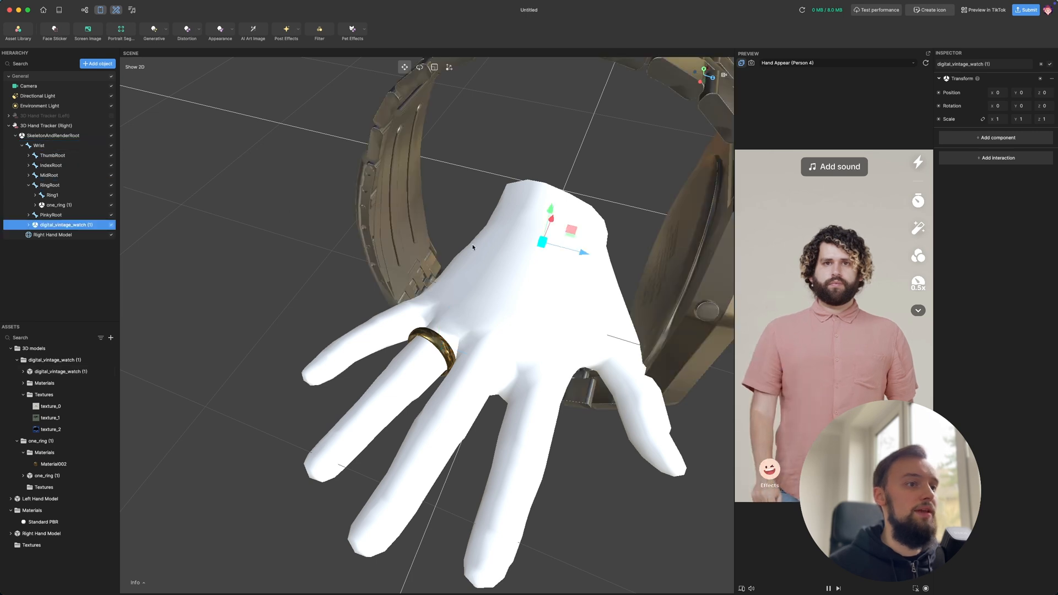
pyautogui.scroll(-5, 473, 246)
pyautogui.moveTo(636, 230); pyautogui.dragTo(506, 242, button='middle')
pyautogui.scroll(2, 545, 225)
# - Rotate digital_vintage_watch (1) to an X rotation of 270° and shrink it to a uniform scale of about 0.34
pyautogui.press('e')
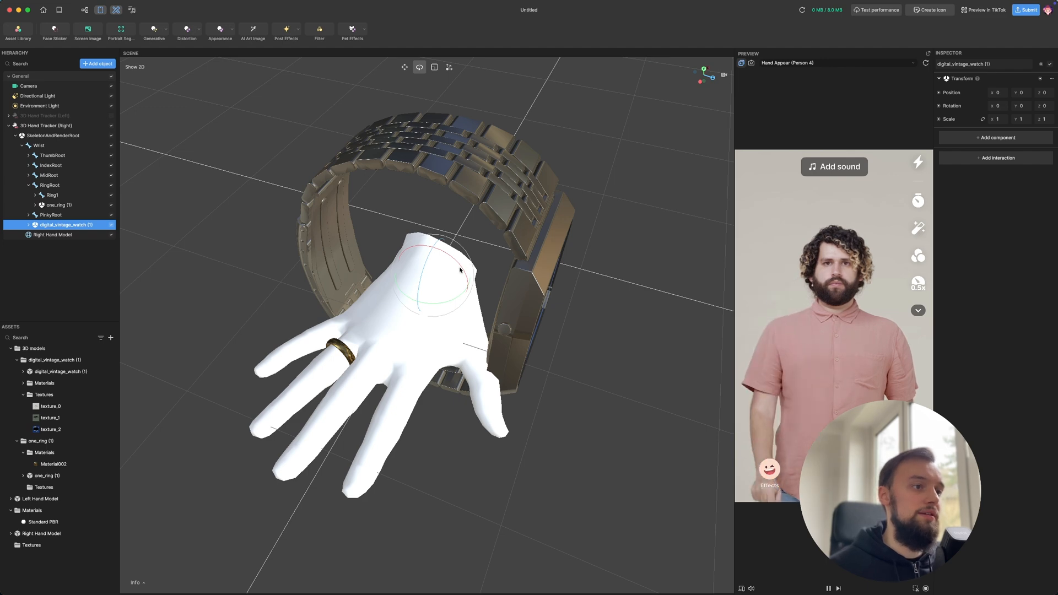
pyautogui.moveTo(462, 269); pyautogui.dragTo(400, 236)
pyautogui.press('r')
pyautogui.moveTo(433, 279); pyautogui.dragTo(428, 301)
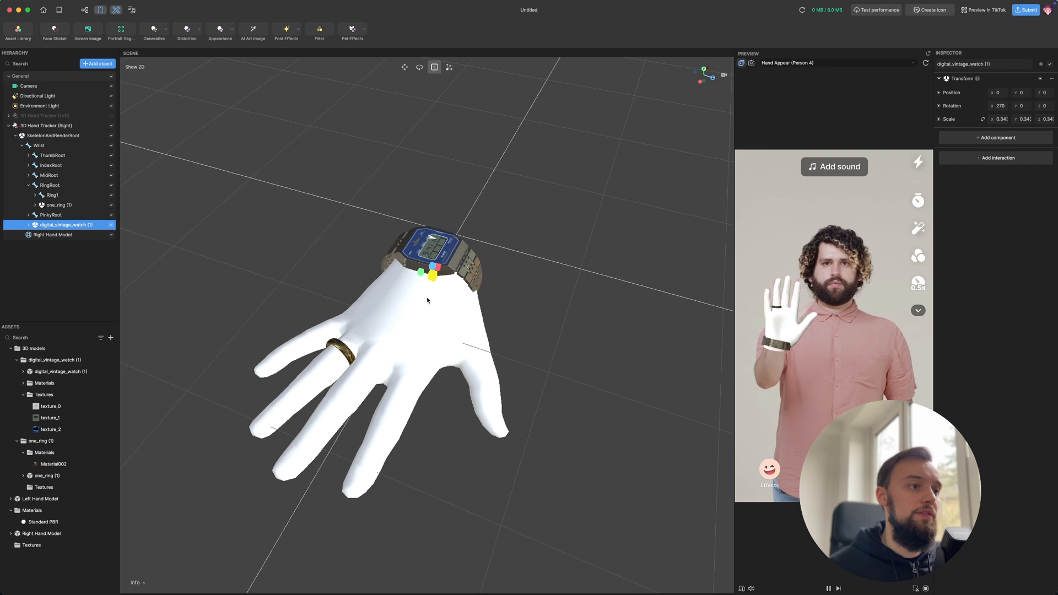
# - Move digital_vintage_watch (1) away from the hand along the forearm to an X position of about 0.55
pyautogui.scroll(5, 427, 300)
pyautogui.moveTo(537, 305); pyautogui.dragTo(513, 251, button='right')
pyautogui.scroll(5, 554, 300)
pyautogui.scroll(-5, 554, 301)
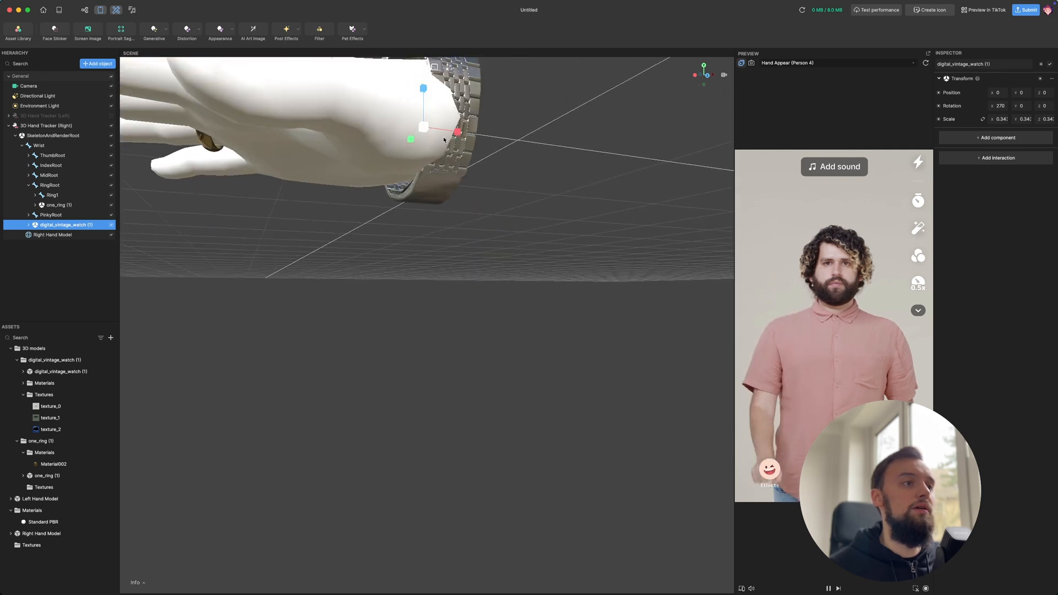
pyautogui.moveTo(445, 139); pyautogui.dragTo(502, 141)
pyautogui.moveTo(502, 141); pyautogui.dragTo(511, 171, button='right')
pyautogui.moveTo(426, 433); pyautogui.dragTo(413, 415)
pyautogui.moveTo(431, 422)
pyautogui.mouseDown(button='right')
pyautogui.moveTo(438, 397)
pyautogui.moveTo(430, 406)
pyautogui.mouseUp(button='right')
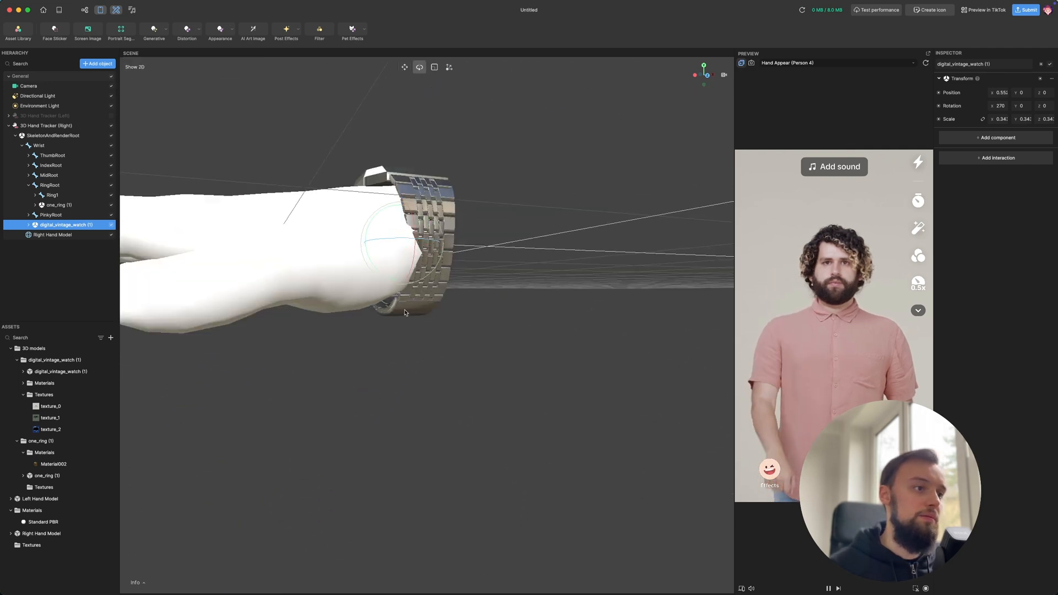
pyautogui.moveTo(409, 248); pyautogui.dragTo(299, 353, button='right')
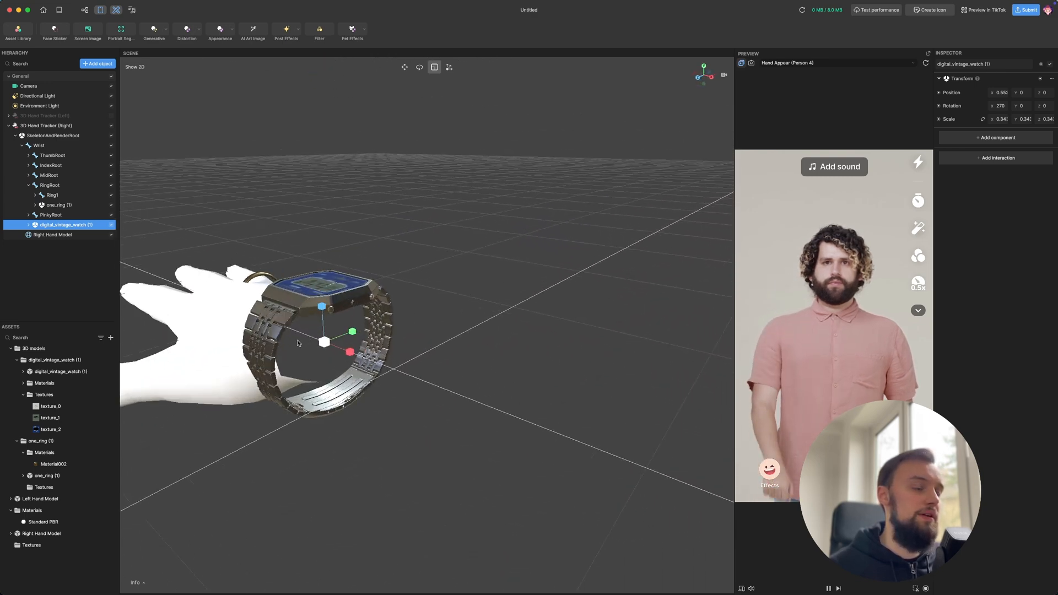
# - Nudge digital_vintage_watch (1) off center to a Y position of about 0.001 and a Z position of about 0.07
pyautogui.scroll(3, 314, 355)
pyautogui.moveTo(315, 356); pyautogui.dragTo(352, 386, button='middle')
pyautogui.press('w')
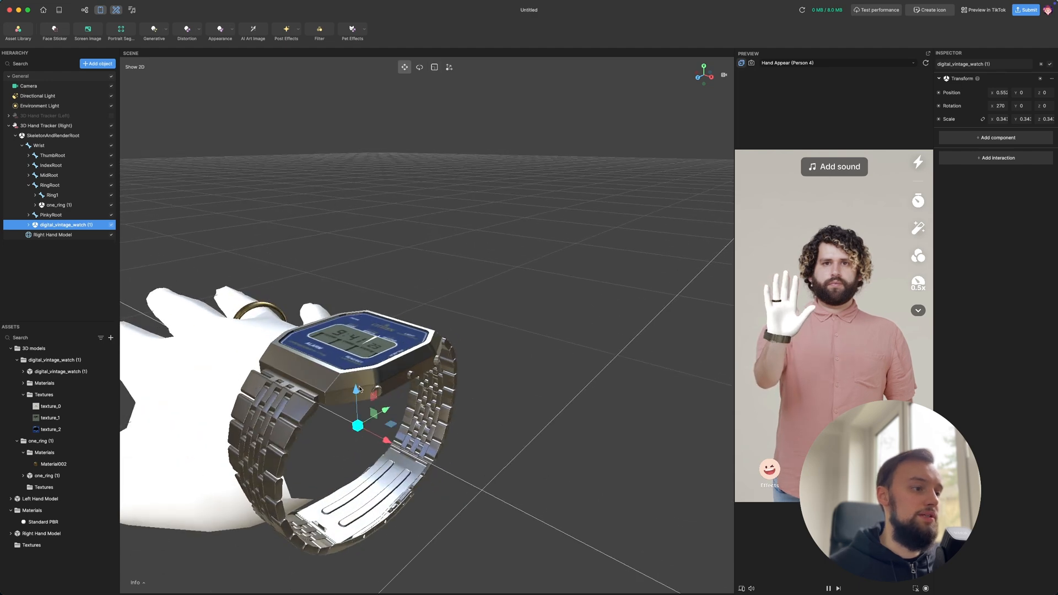
pyautogui.moveTo(384, 409); pyautogui.dragTo(381, 412)
pyautogui.moveTo(291, 465); pyautogui.dragTo(313, 367, button='middle')
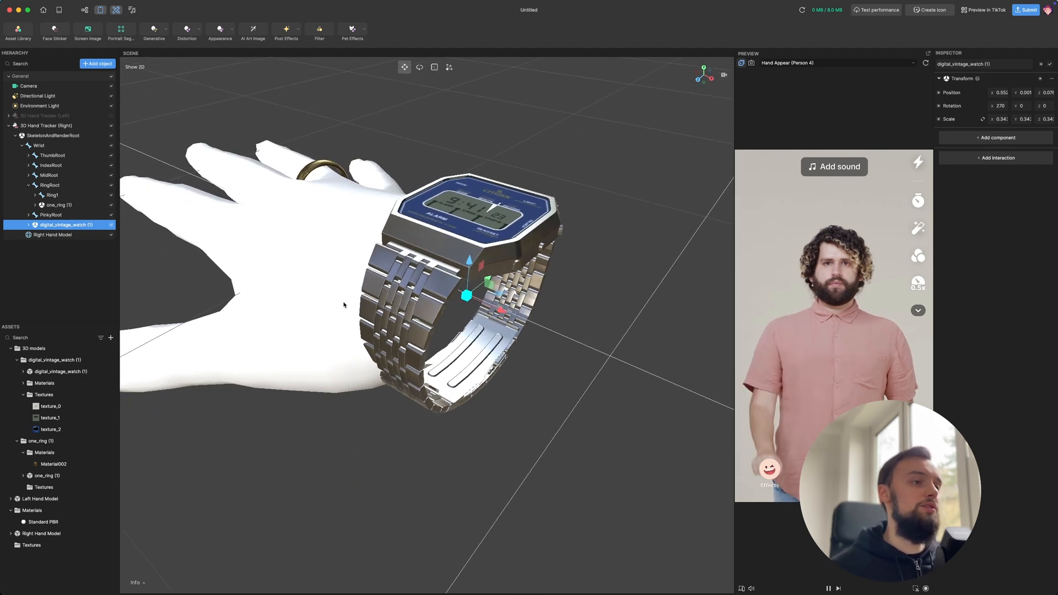
# - Slide digital_vintage_watch (1) along the forearm to an X position of about 1.07 and raise it slightly toward the back of the hand
pyautogui.moveTo(501, 312); pyautogui.dragTo(516, 318)
pyautogui.scroll(5, 622, 291)
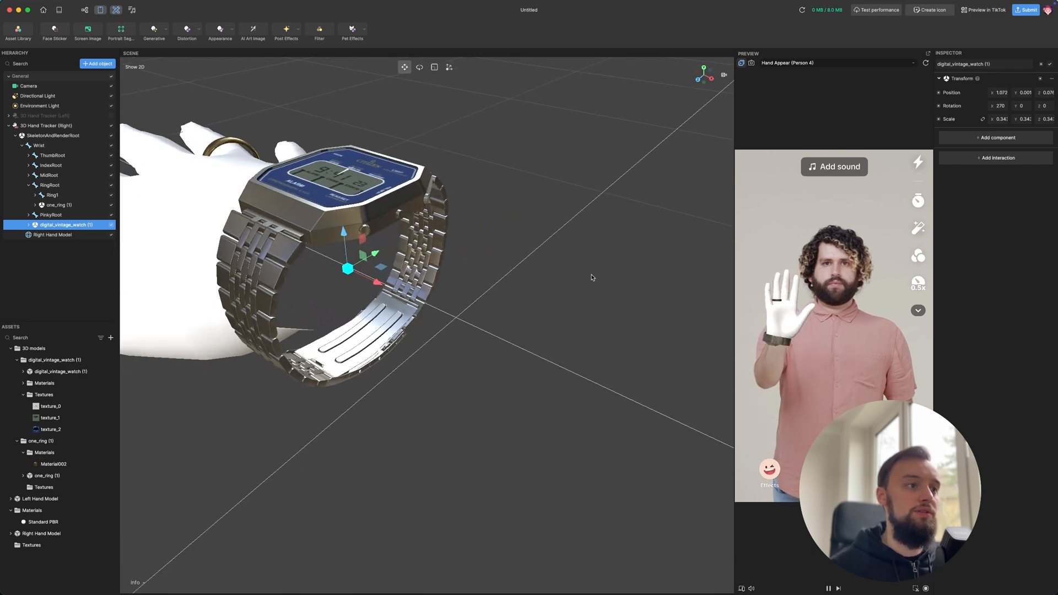
pyautogui.scroll(-5, 373, 217)
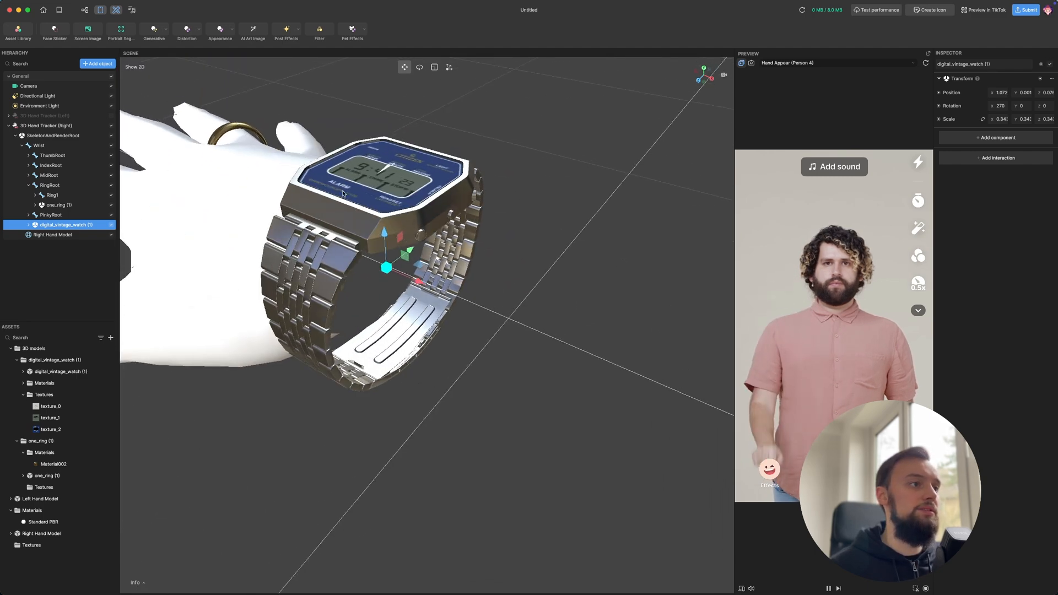
pyautogui.moveTo(385, 233); pyautogui.dragTo(386, 229)
pyautogui.click(358, 297)
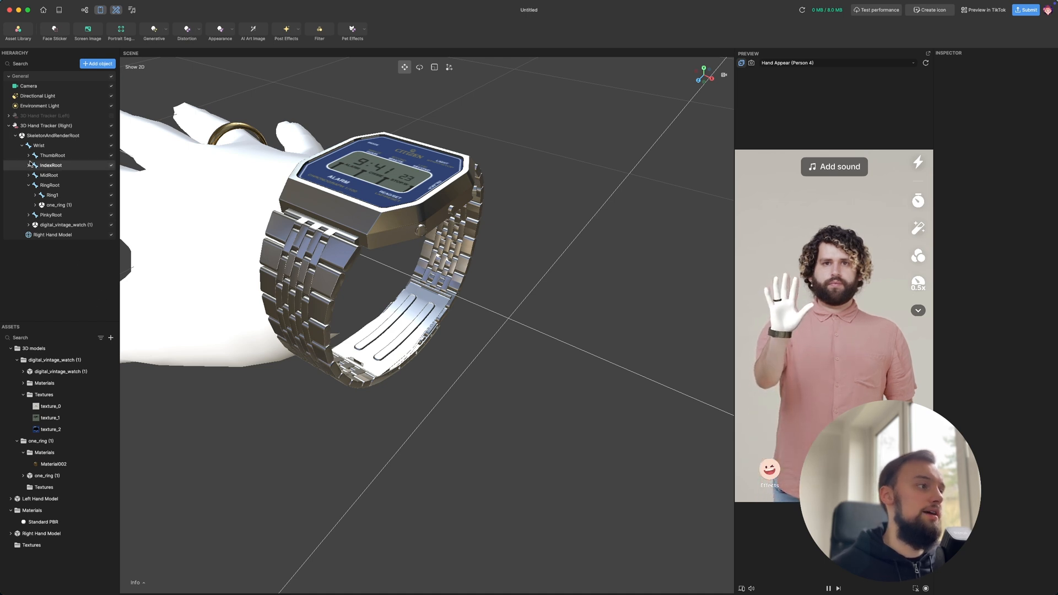
# - Add a 3D Sphere object to the scene to stand in for the missing wrist volume inside the watch
pyautogui.click(46, 147)
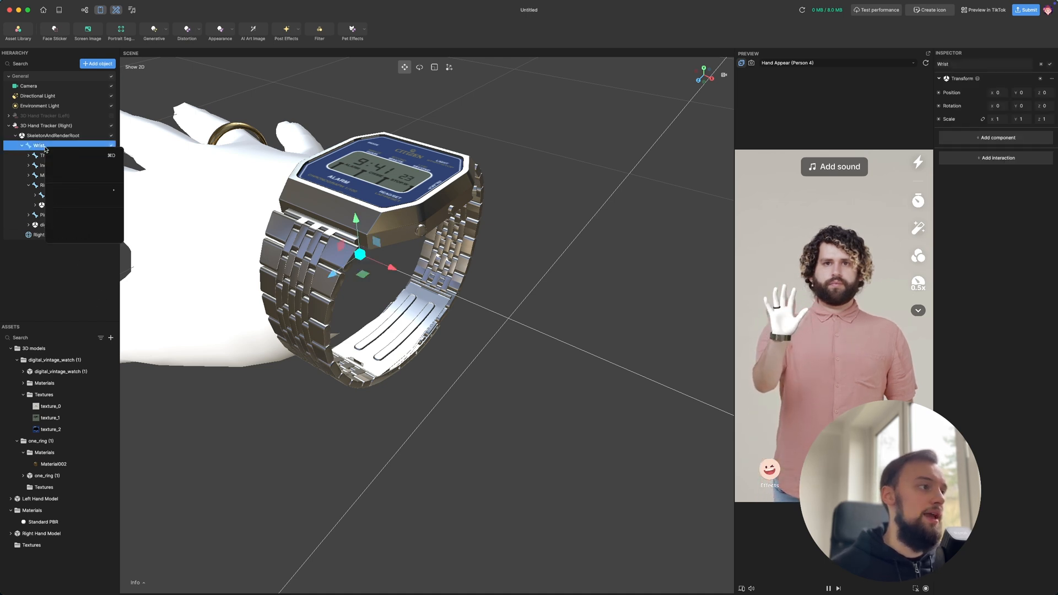
pyautogui.click(114, 64)
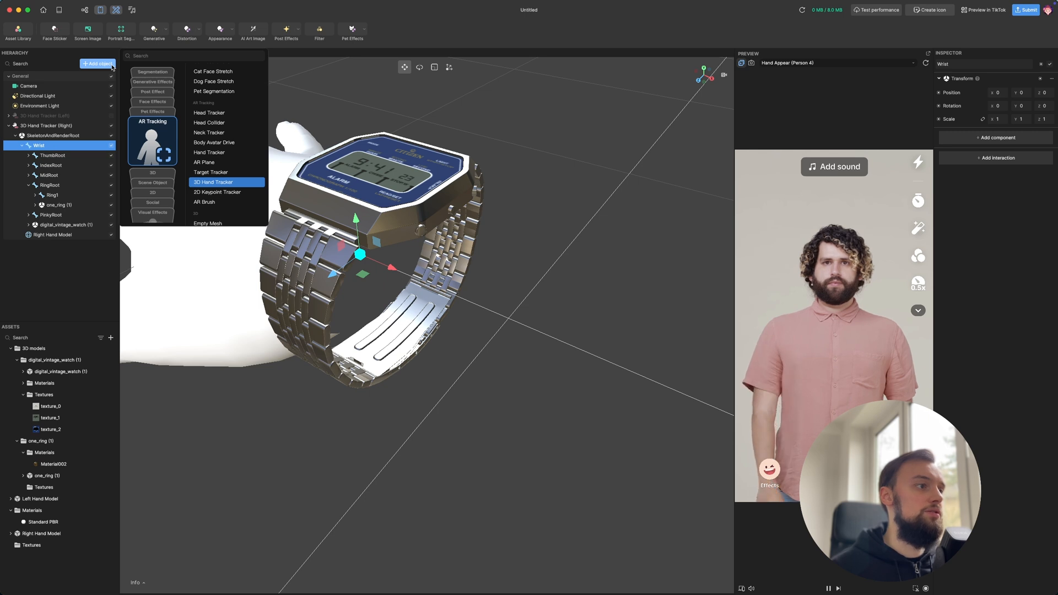
pyautogui.click(152, 174)
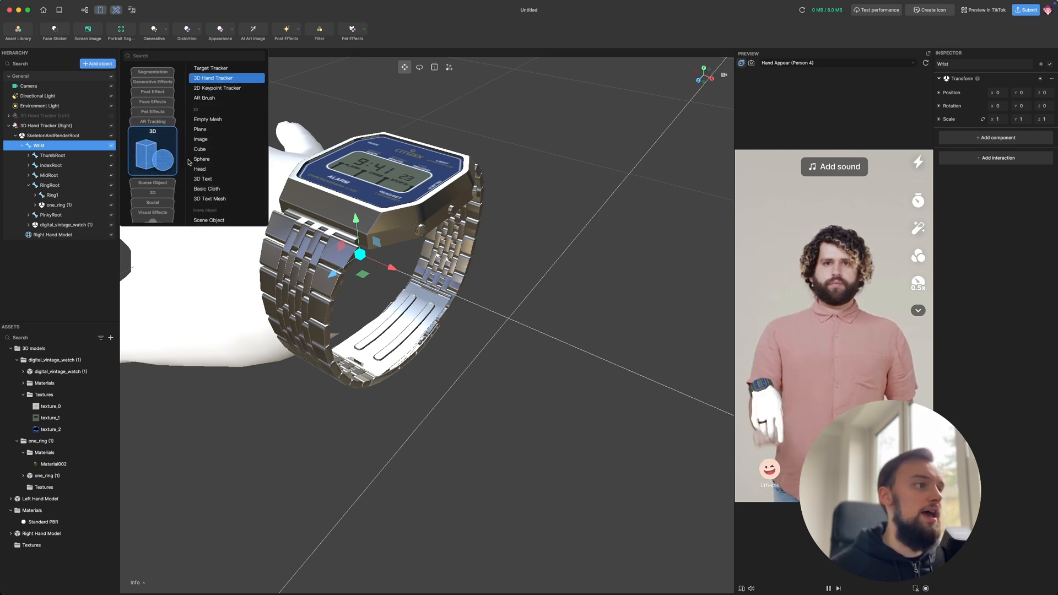
pyautogui.click(213, 160)
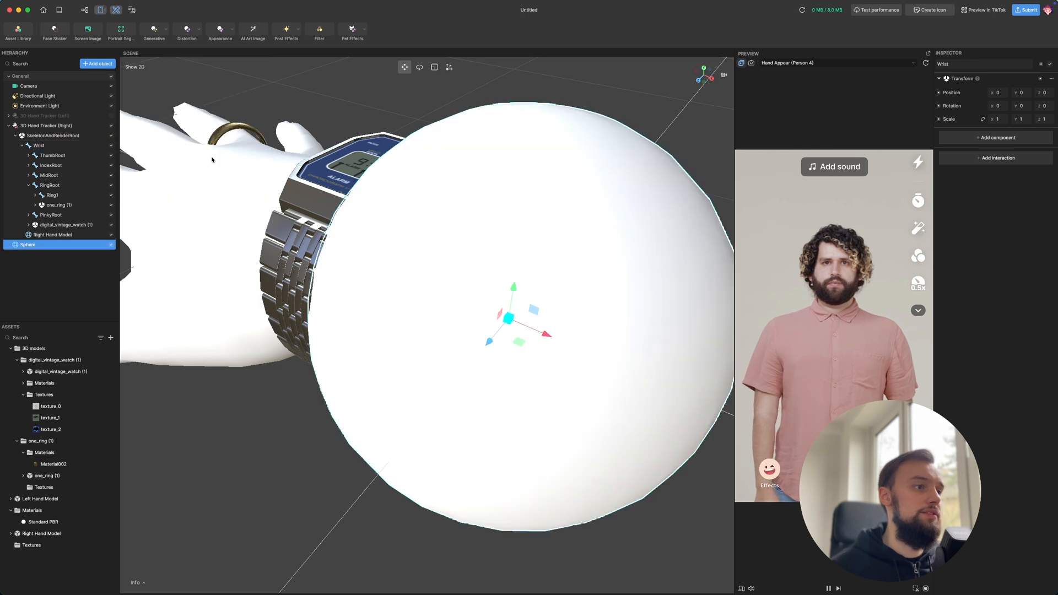
# - Flatten Sphere to a Y scale of about 0.015 and narrow its Z scale to about 0.73
pyautogui.press('e')
pyautogui.press('r')
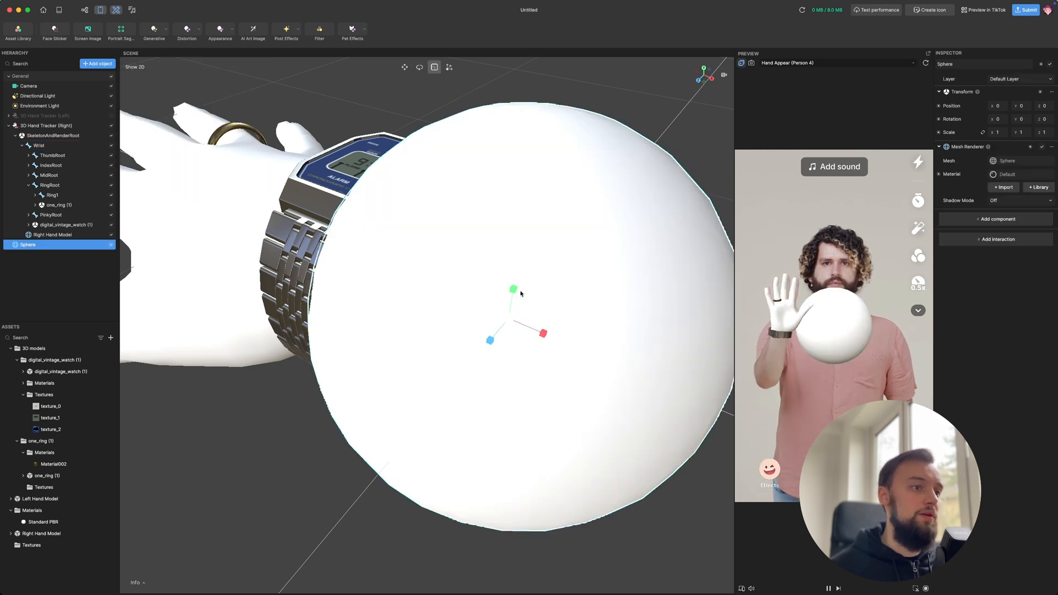
pyautogui.moveTo(514, 291); pyautogui.dragTo(515, 329)
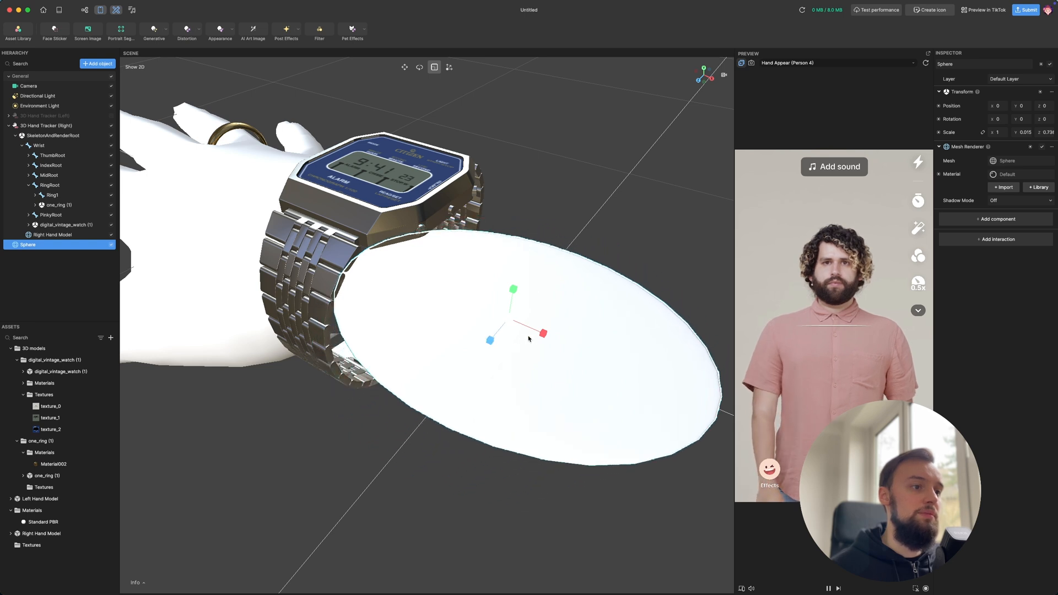
# - Move Sphere inside the watch strap to an X position of about -3.8, shrinking it to about 0.64 in X and 0.55 in Z
pyautogui.press('w')
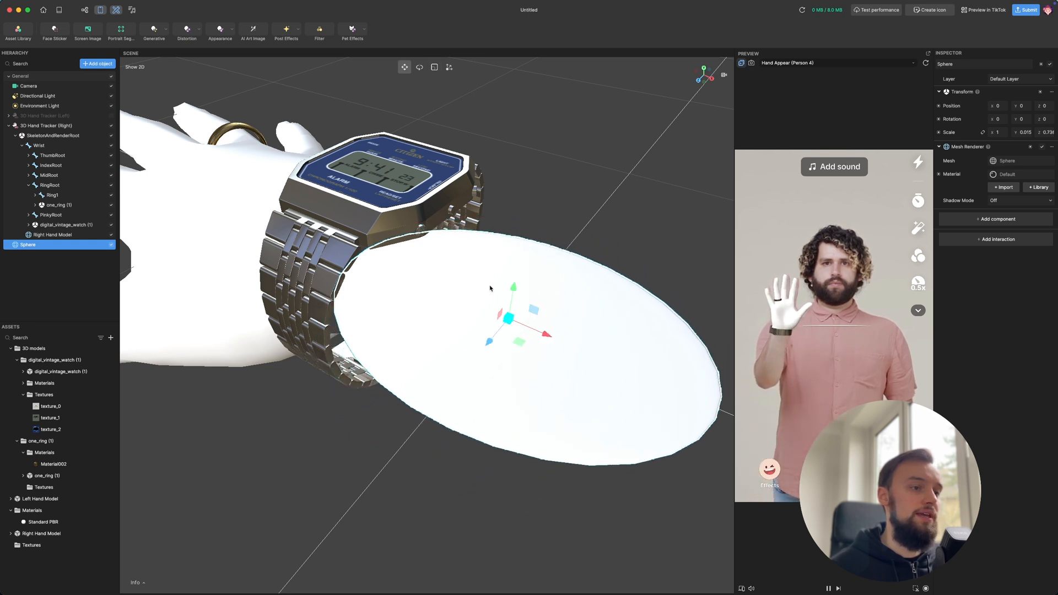
pyautogui.moveTo(541, 334)
pyautogui.mouseDown()
pyautogui.moveTo(436, 301)
pyautogui.moveTo(444, 292)
pyautogui.moveTo(468, 300)
pyautogui.moveTo(532, 335)
pyautogui.moveTo(531, 323)
pyautogui.mouseUp()
pyautogui.press('r')
pyautogui.moveTo(563, 271); pyautogui.dragTo(521, 274, button='middle')
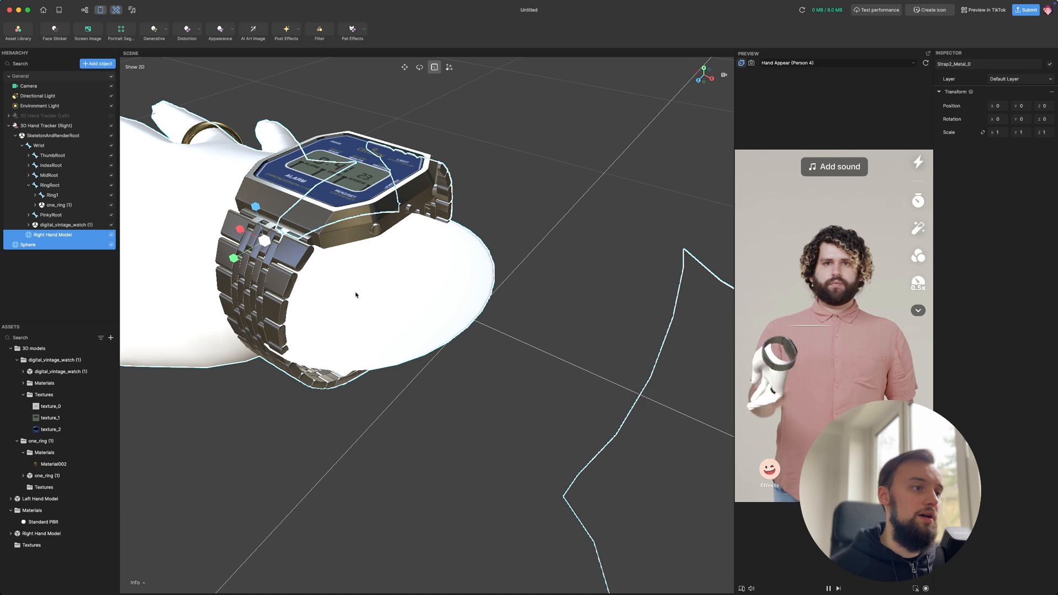
pyautogui.moveTo(351, 296); pyautogui.dragTo(382, 284)
pyautogui.press('w')
pyautogui.moveTo(435, 268); pyautogui.dragTo(398, 192, button='right')
# - Thicken Sphere to a Y scale of about 0.41 and widen its Z scale to about 0.66 to fill the strap
pyautogui.press('r')
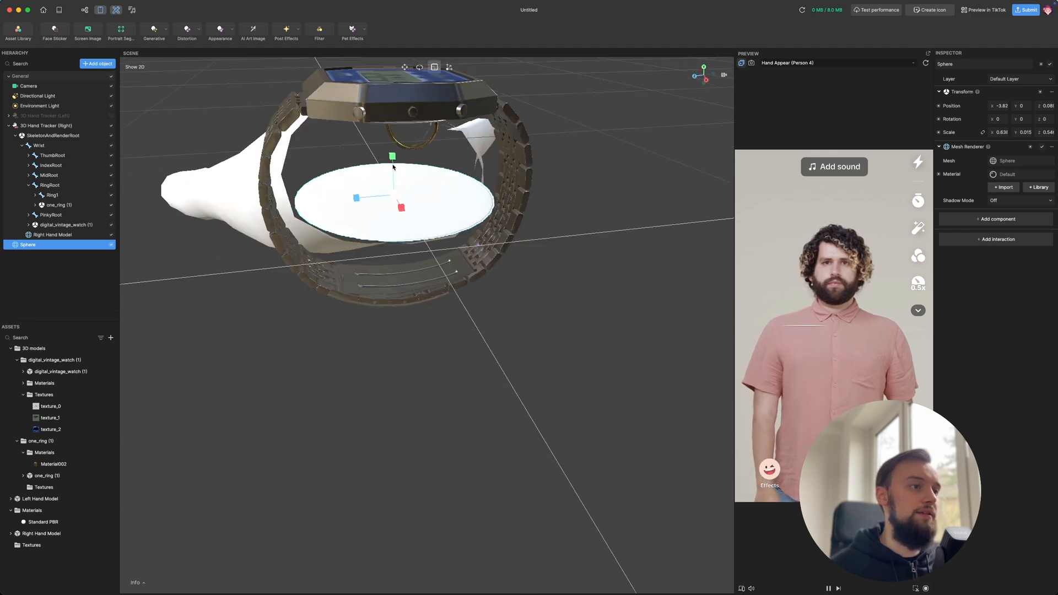
pyautogui.moveTo(392, 160)
pyautogui.mouseDown()
pyautogui.moveTo(392, 137)
pyautogui.moveTo(393, 164)
pyautogui.mouseUp()
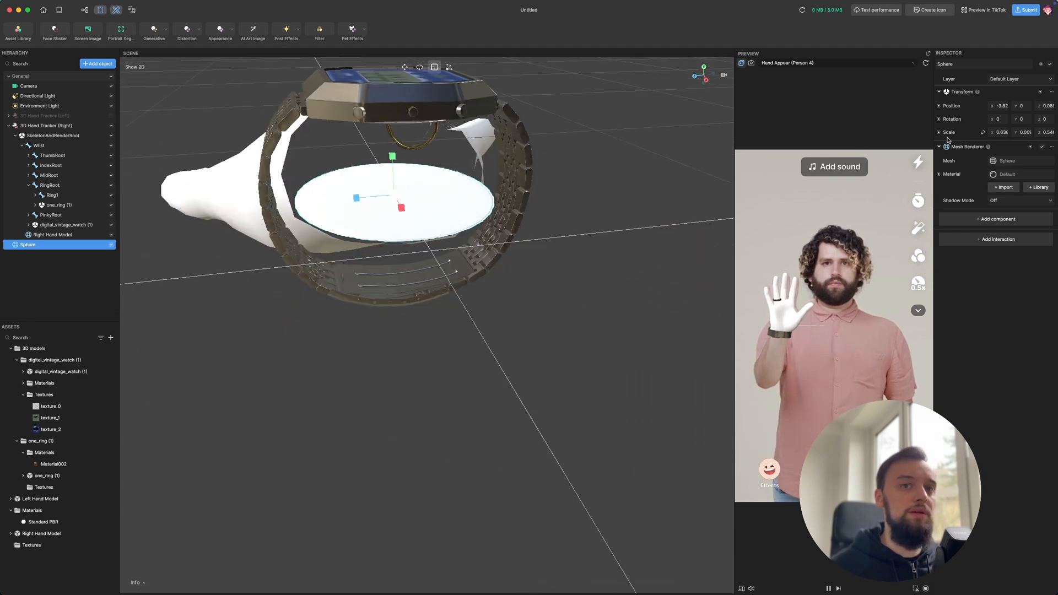
pyautogui.moveTo(419, 308); pyautogui.dragTo(421, 105)
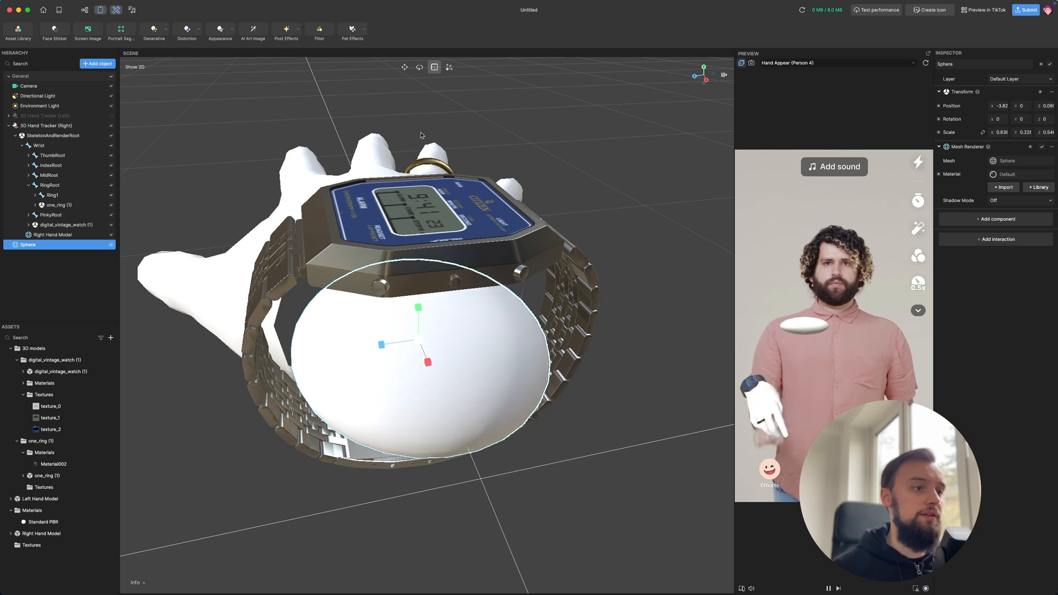
pyautogui.moveTo(422, 306); pyautogui.dragTo(417, 279)
pyautogui.moveTo(380, 348); pyautogui.dragTo(372, 348)
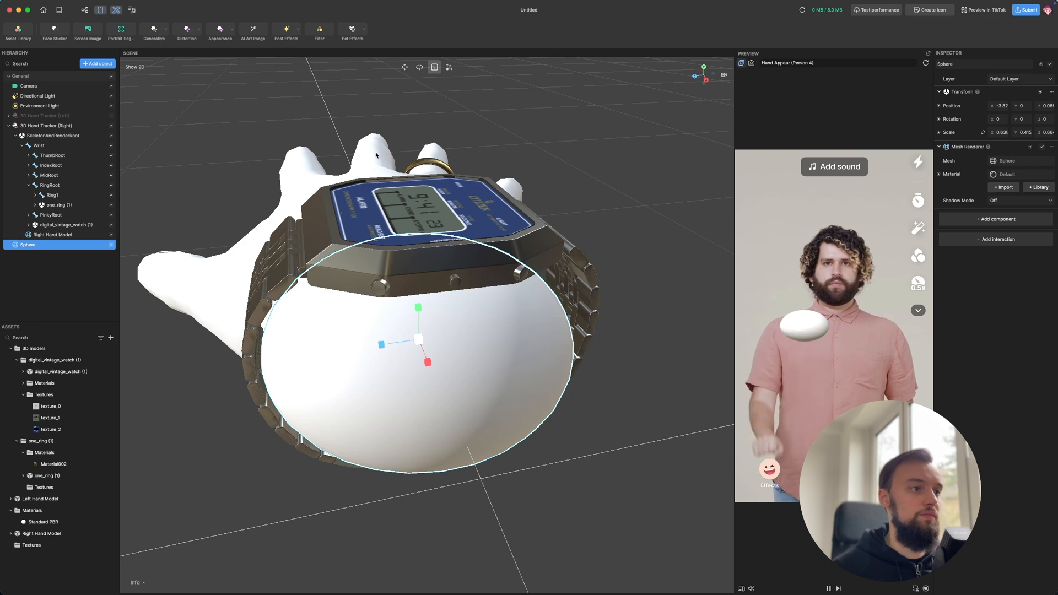
# - Make Sphere a child of the Wrist joint, keeping it in place inside the watch, and inspect the whole hand
pyautogui.click(376, 130)
pyautogui.scroll(-5, 396, 254)
pyautogui.moveTo(524, 413); pyautogui.dragTo(397, 270, button='middle')
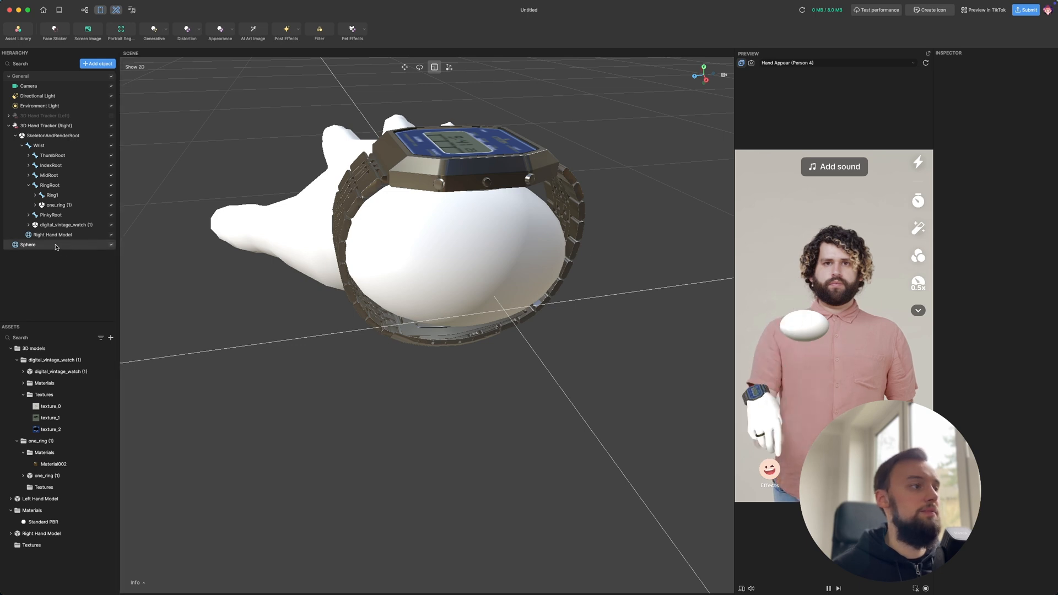
pyautogui.moveTo(27, 246); pyautogui.dragTo(50, 151)
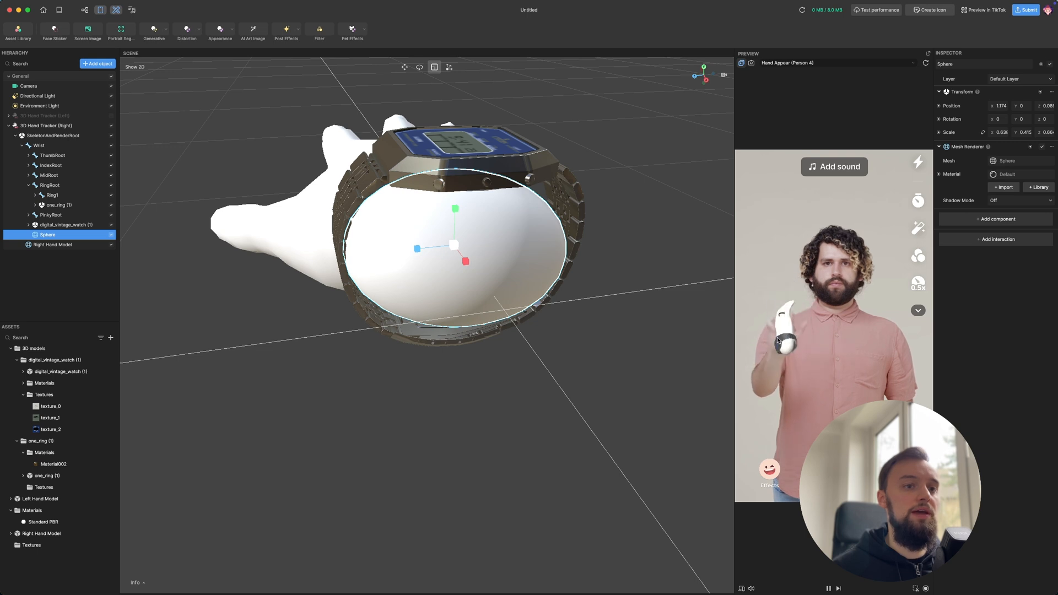
pyautogui.moveTo(343, 205); pyautogui.dragTo(357, 182, button='middle')
pyautogui.click(357, 182)
pyautogui.moveTo(386, 215); pyautogui.dragTo(491, 243, button='middle')
pyautogui.click(493, 245)
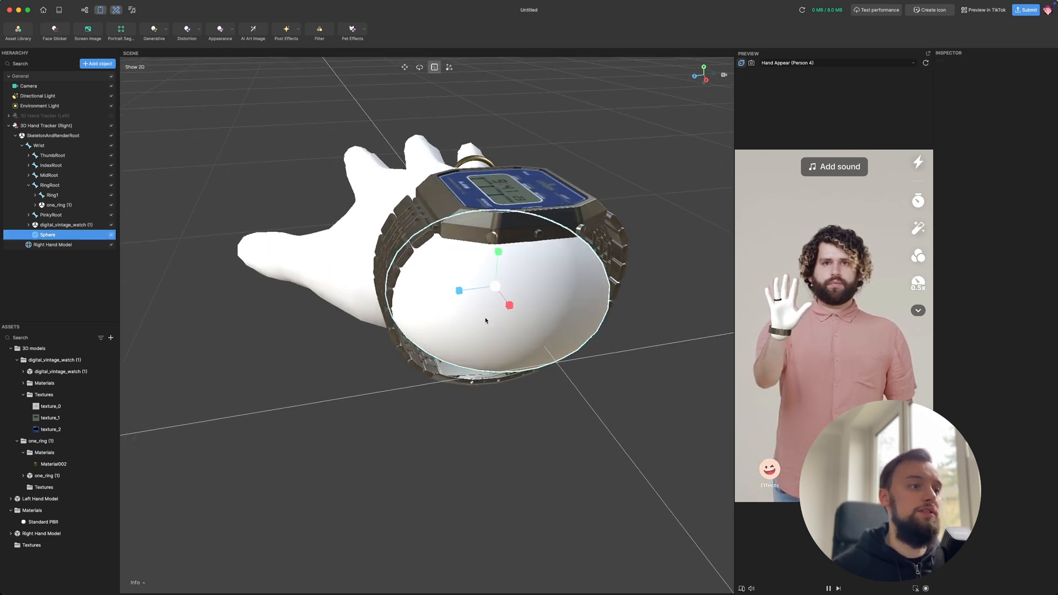
pyautogui.press('w')
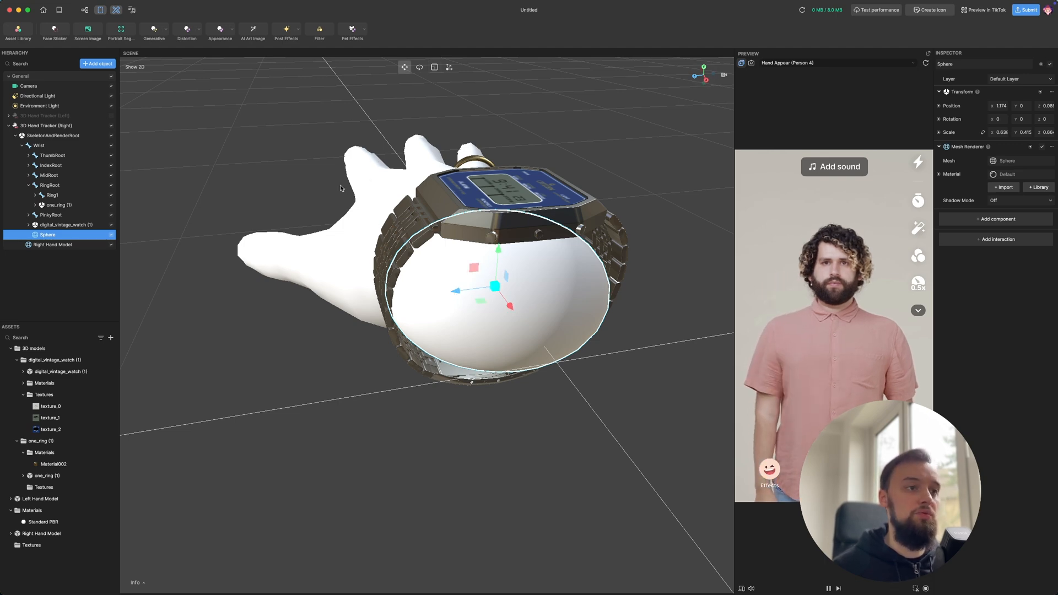
pyautogui.moveTo(340, 188); pyautogui.dragTo(379, 221, button='right')
pyautogui.scroll(-5, 383, 213)
pyautogui.moveTo(317, 135); pyautogui.dragTo(402, 211)
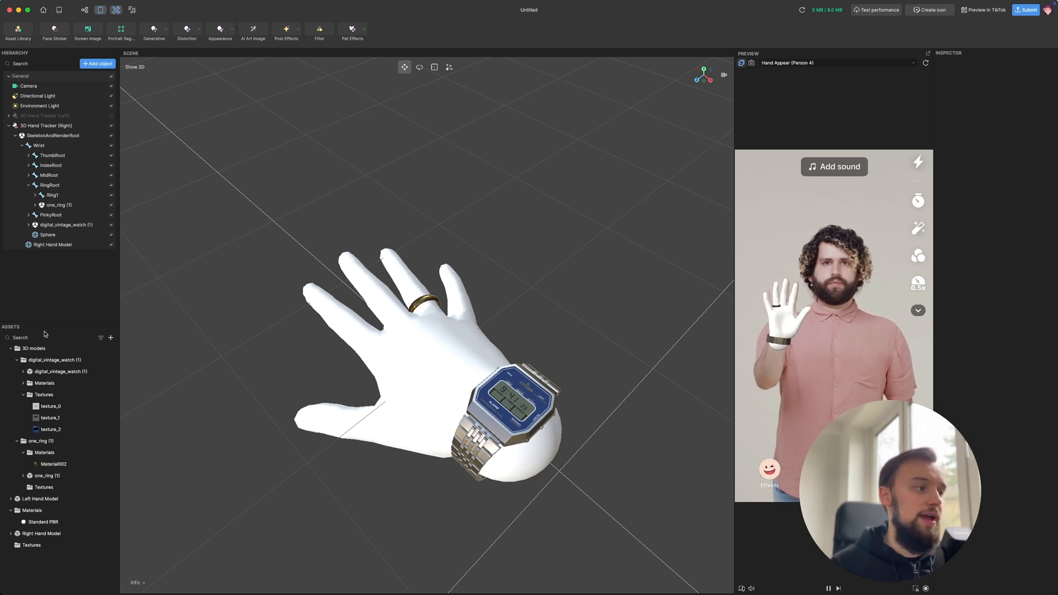
# - Create an Occluder material in the project assets and assign it to Sphere at the wrist
pyautogui.click(111, 339)
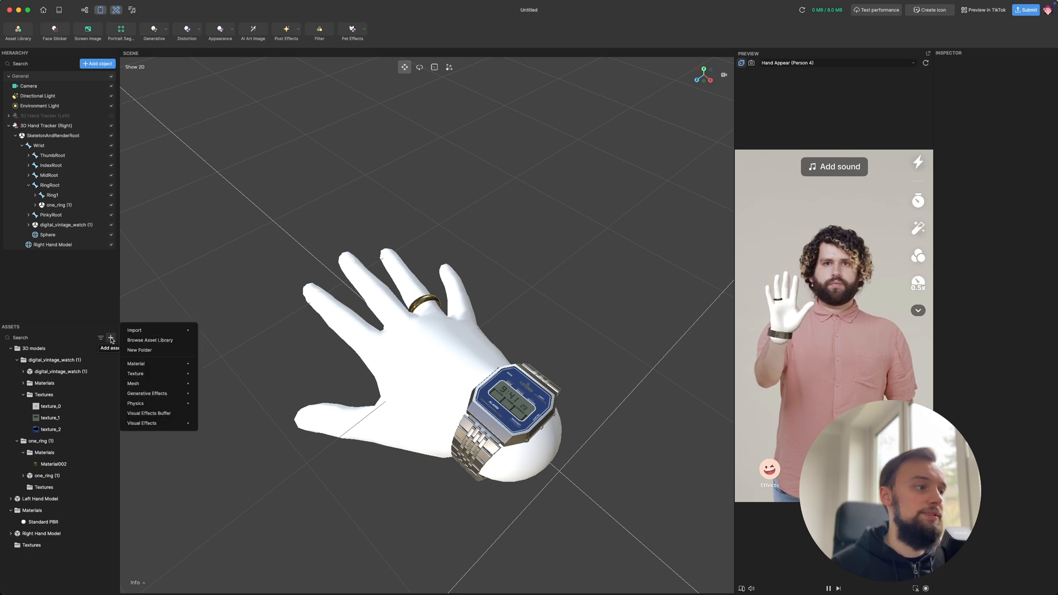
pyautogui.moveTo(146, 364)
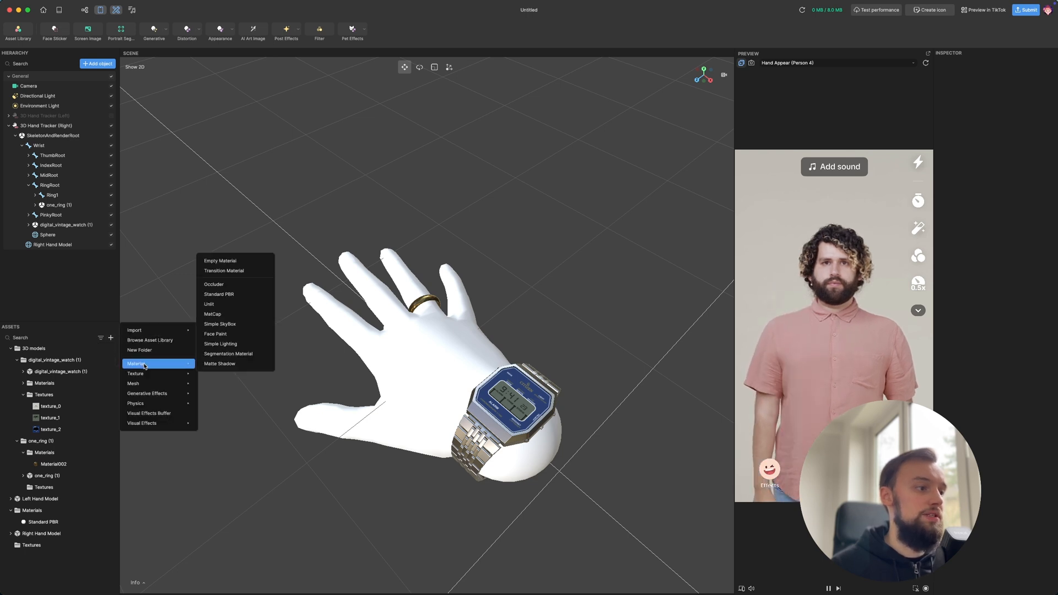
pyautogui.click(216, 284)
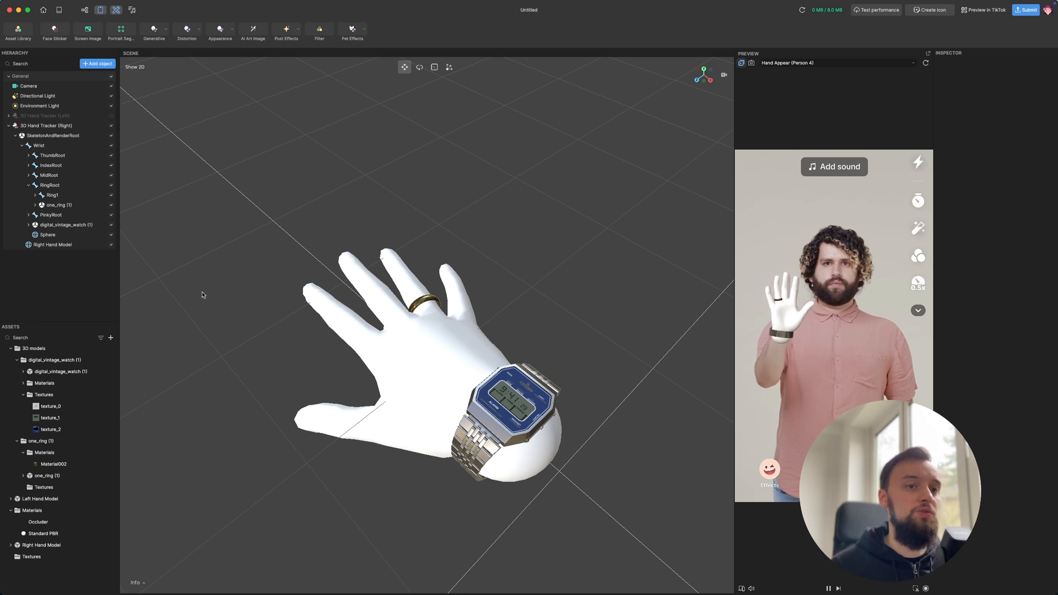
pyautogui.click(73, 237)
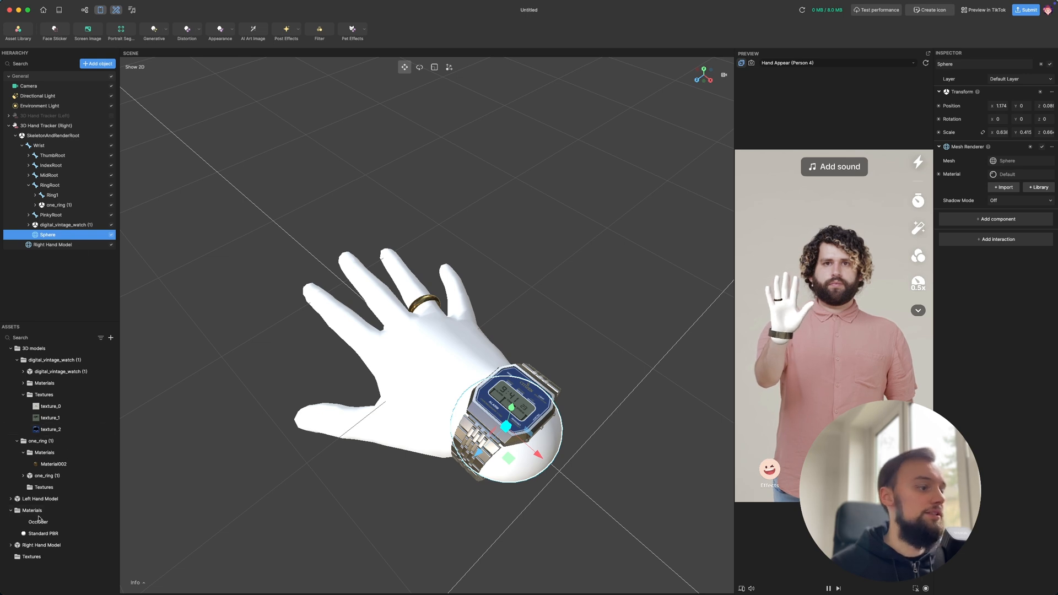
pyautogui.moveTo(43, 524); pyautogui.dragTo(1000, 174)
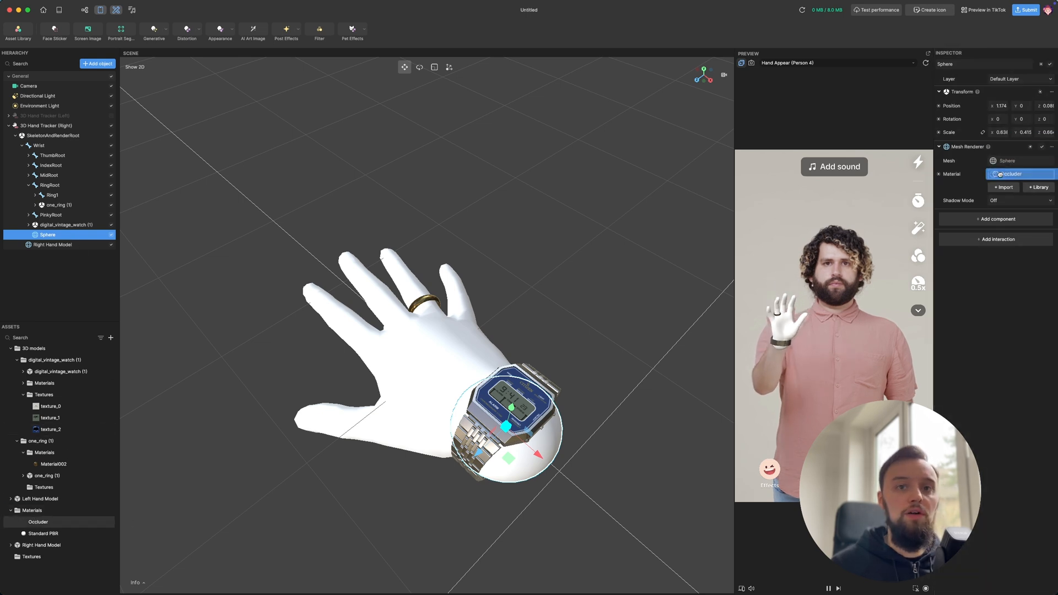
# - Replace the Right Hand Model's Standard PBR material with Occluder, then clear the selection
pyautogui.click(55, 246)
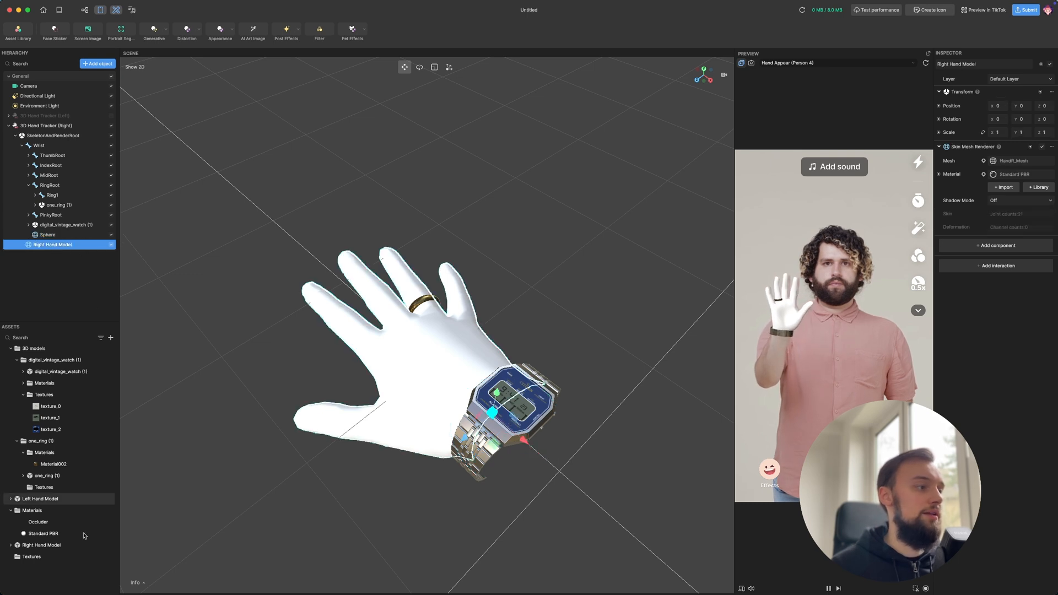
pyautogui.moveTo(38, 522); pyautogui.dragTo(1000, 176)
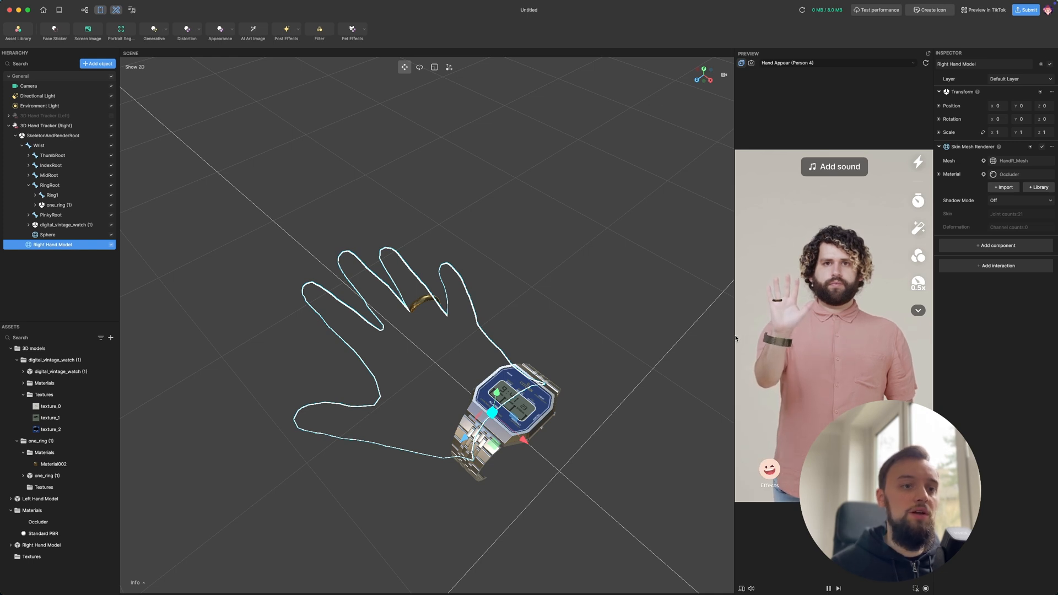
pyautogui.click(516, 295)
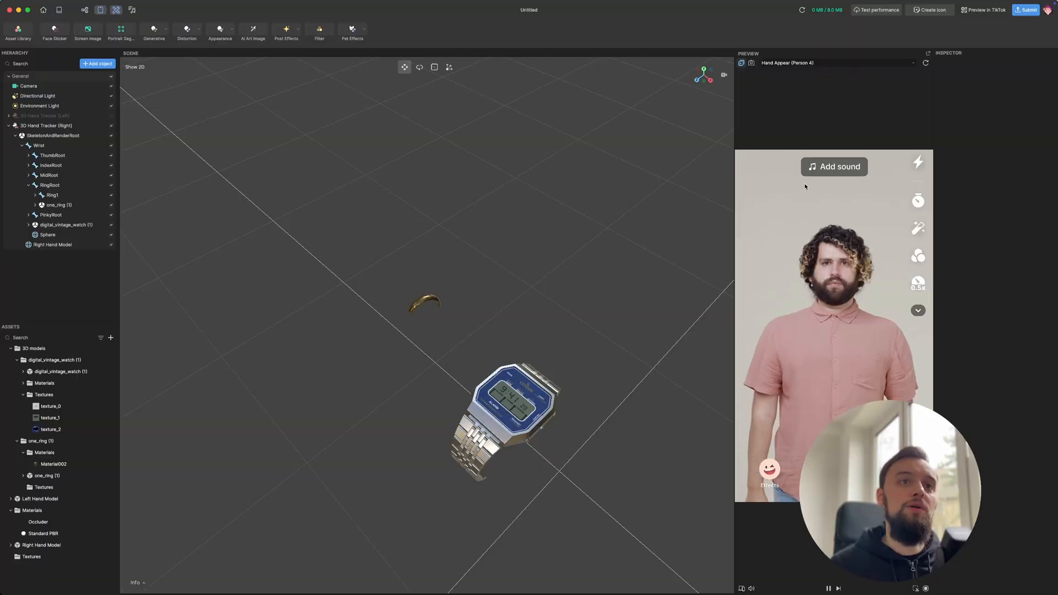
# - Refresh the effect's package size and start submitting the effect for publishing
pyautogui.click(804, 13)
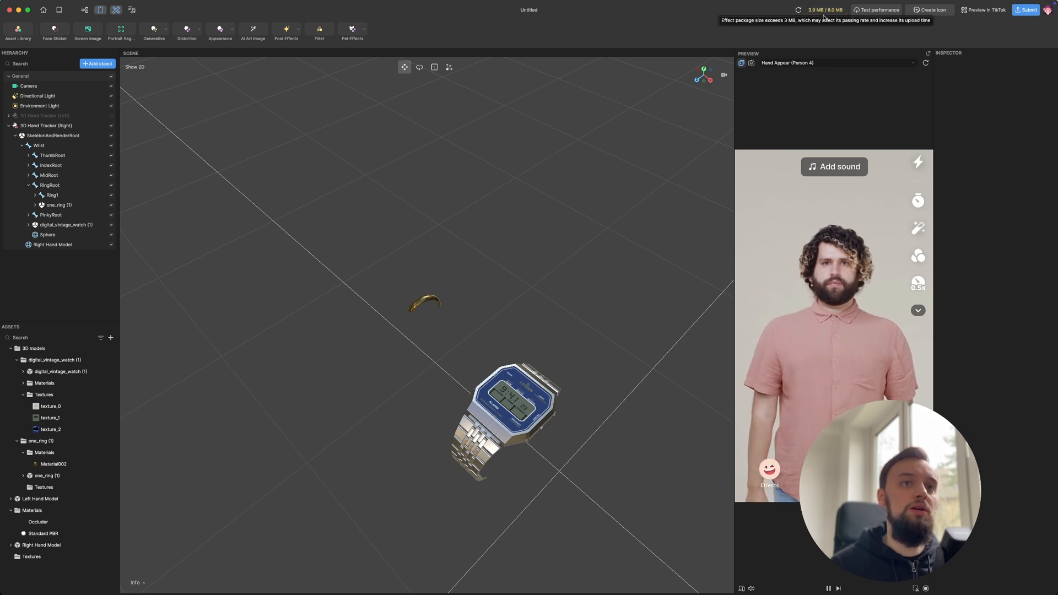
pyautogui.click(1025, 11)
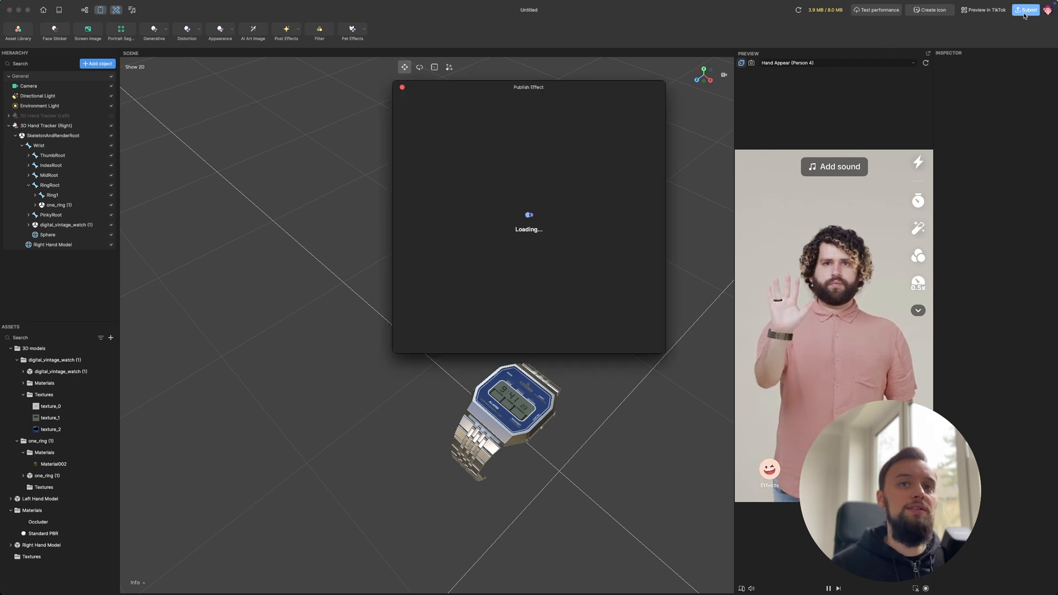